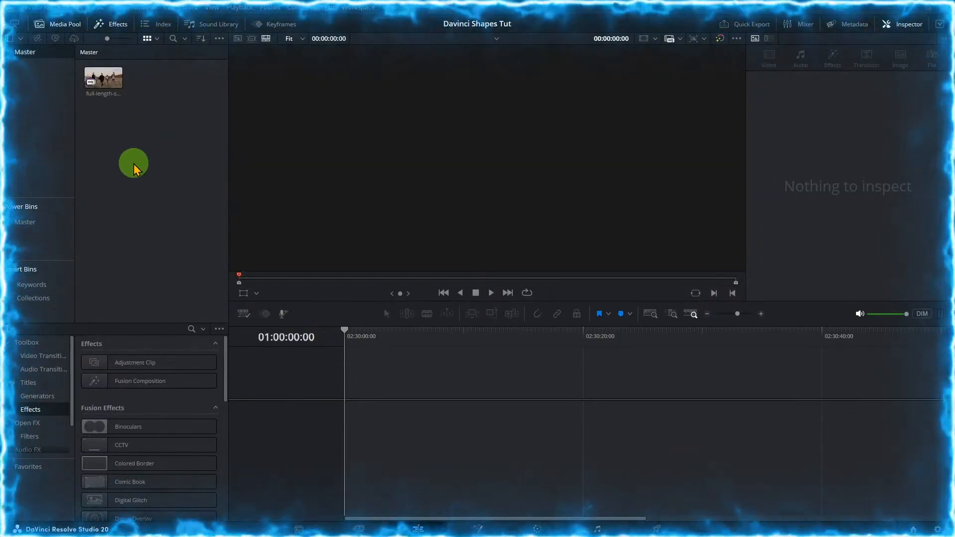
Create a new Fusion composition clip named circle in the Master bin.
right_click(127, 150)
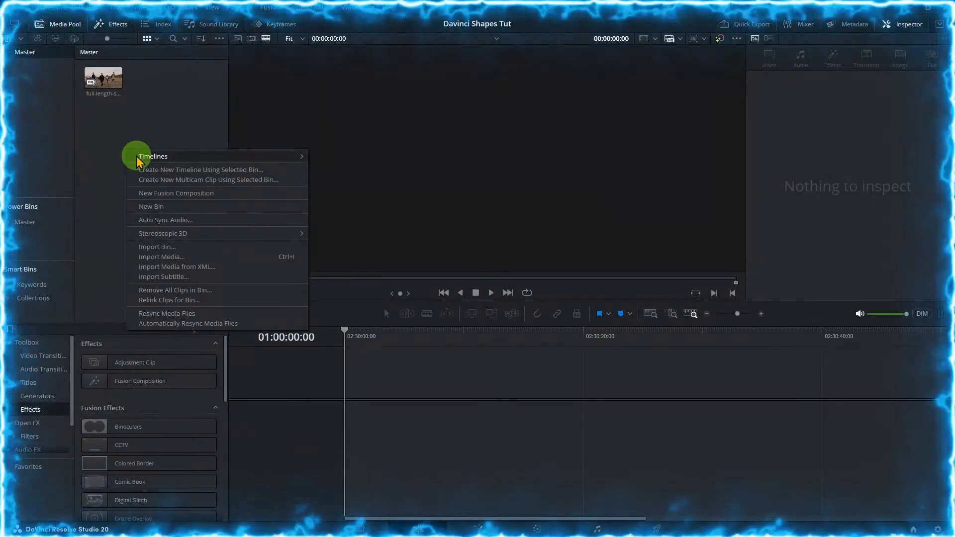
click(183, 195)
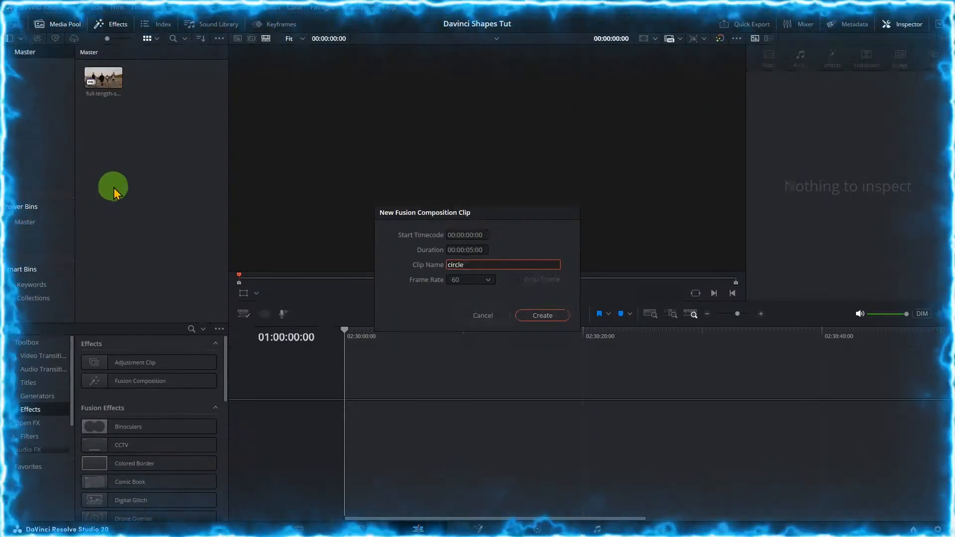
click(544, 317)
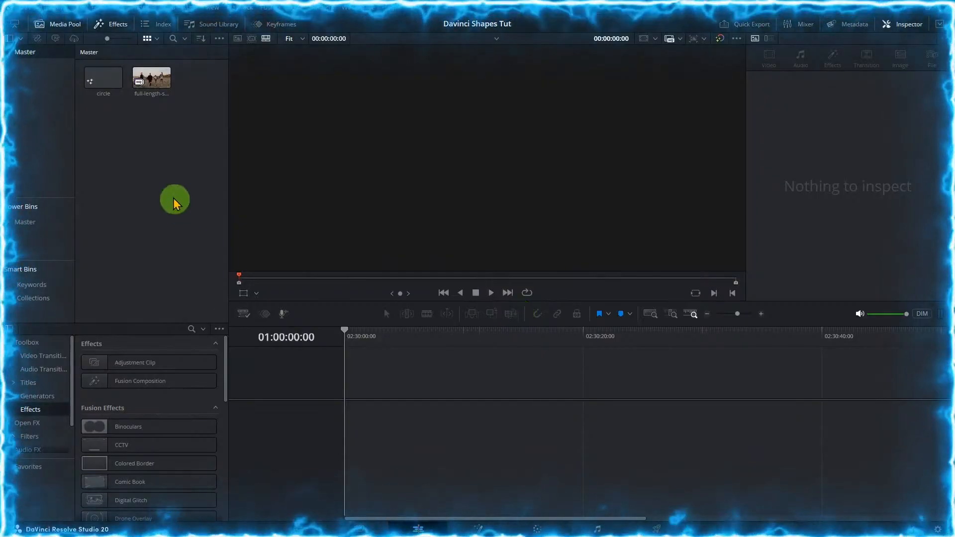
Place the circle composition at the start of a new timeline and return the playhead to the beginning.
double_click(103, 79)
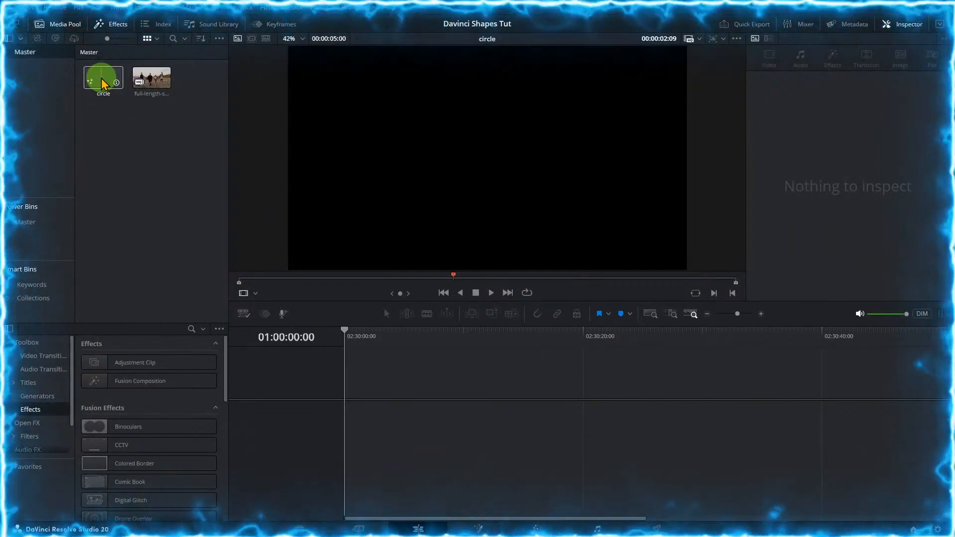
drag(103, 79, 329, 401)
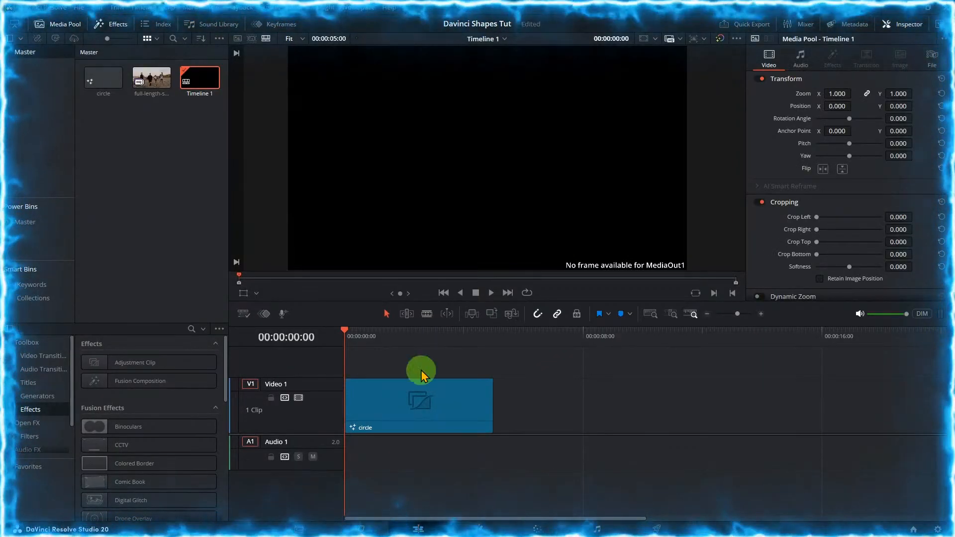
click(405, 331)
drag(407, 330, 330, 334)
Open the circle clip from the timeline in the Fusion page.
click(409, 431)
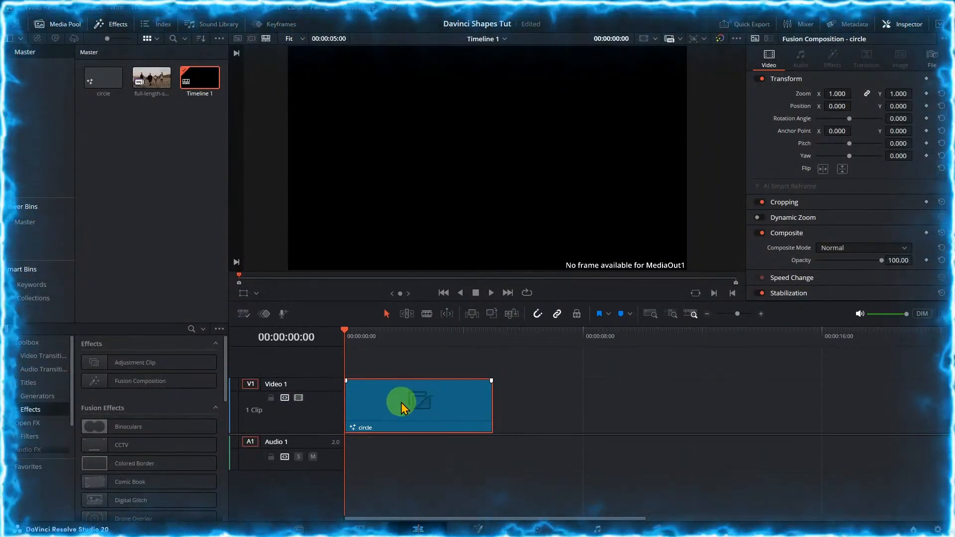
right_click(433, 400)
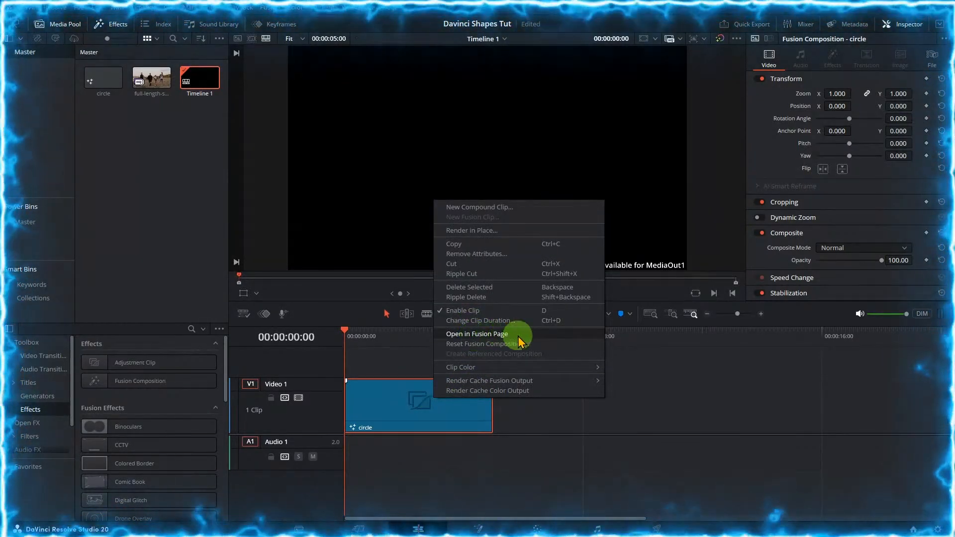
click(541, 336)
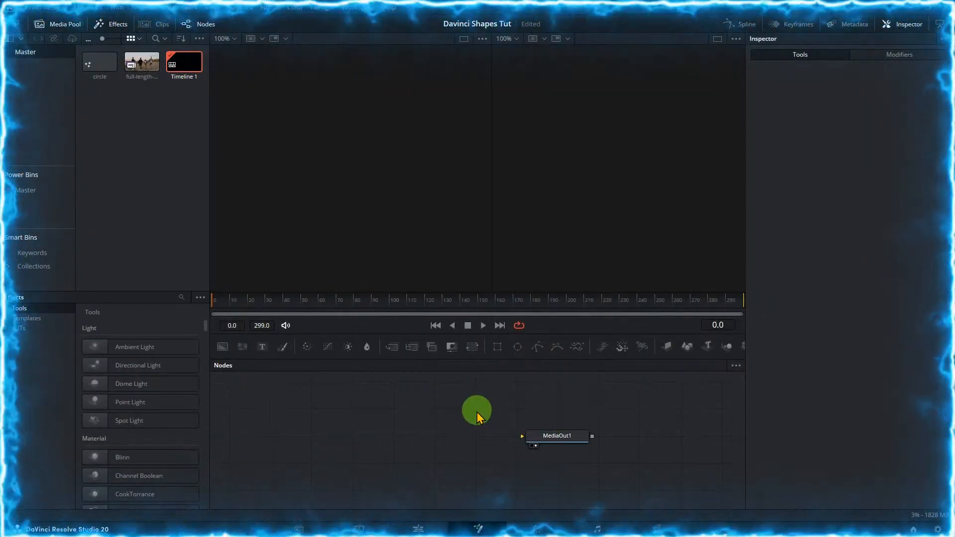
Move the MediaOut1 node aside and add an sEllipse shape node before it, leaving a gap between them.
click(560, 438)
drag(561, 438, 639, 427)
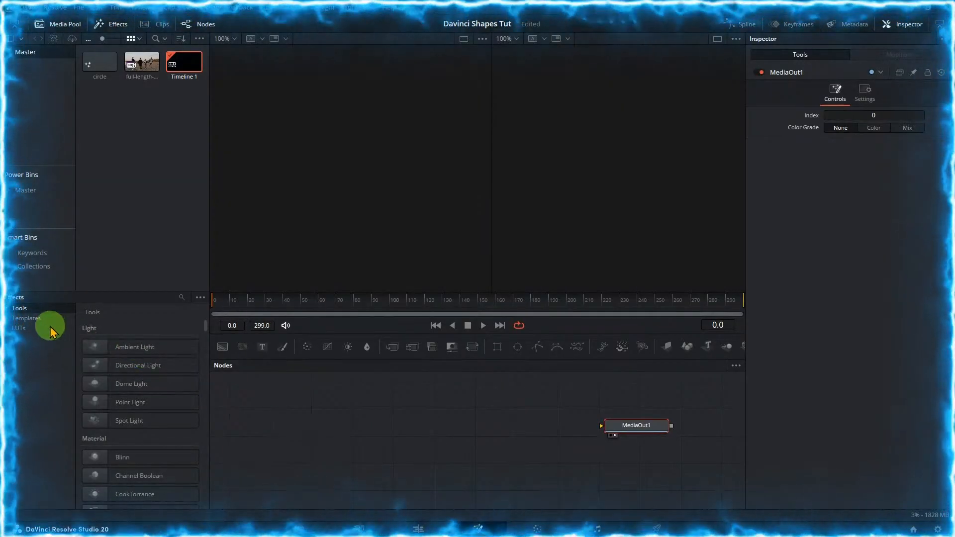
click(9, 309)
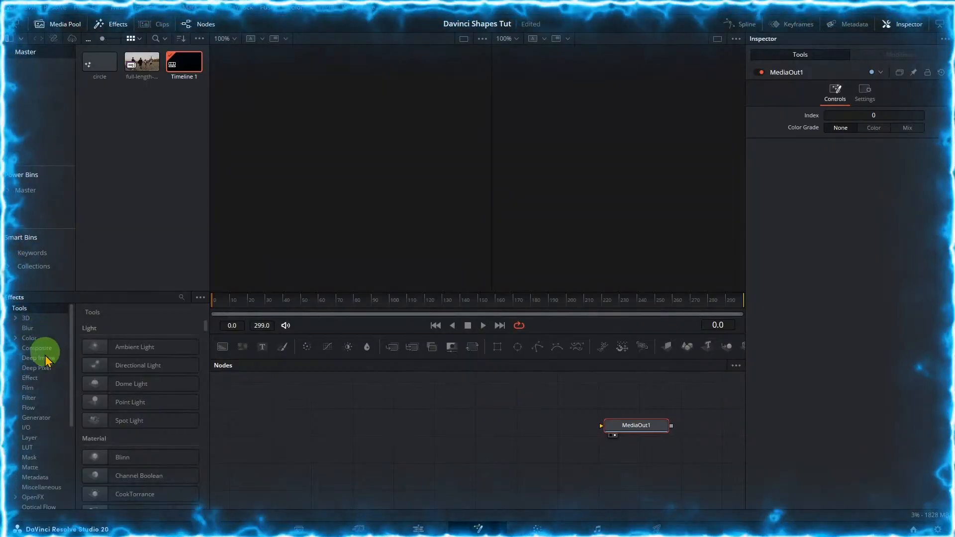
scroll(50, 455, down, 3)
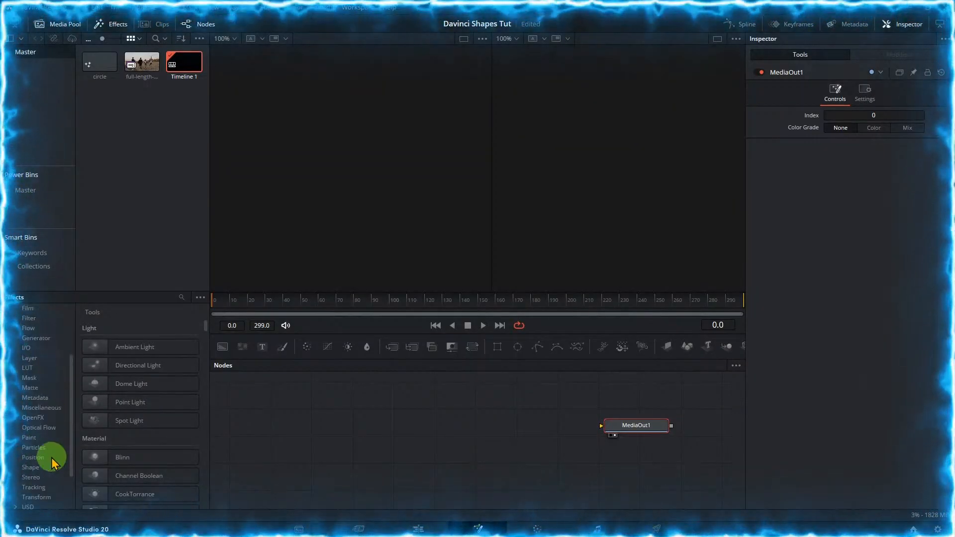
click(43, 468)
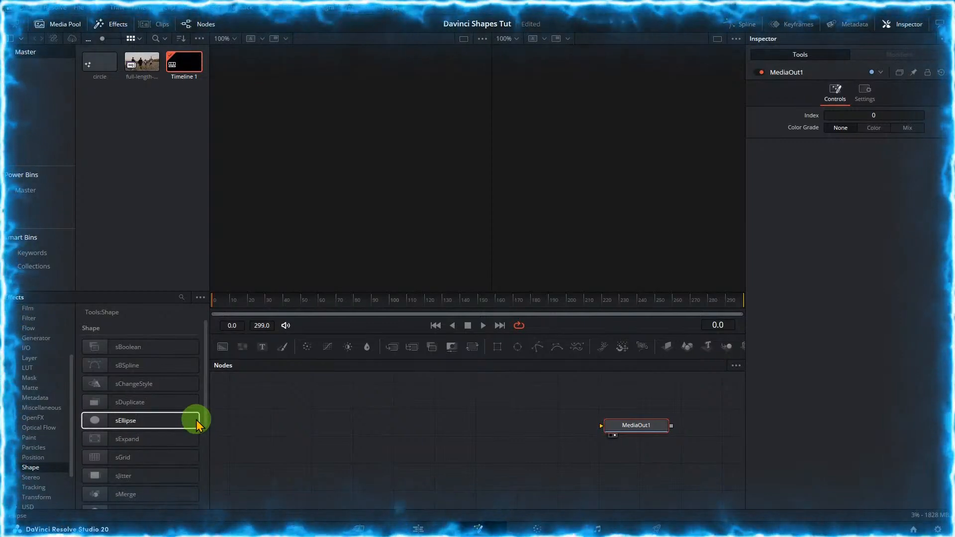
drag(156, 428, 416, 425)
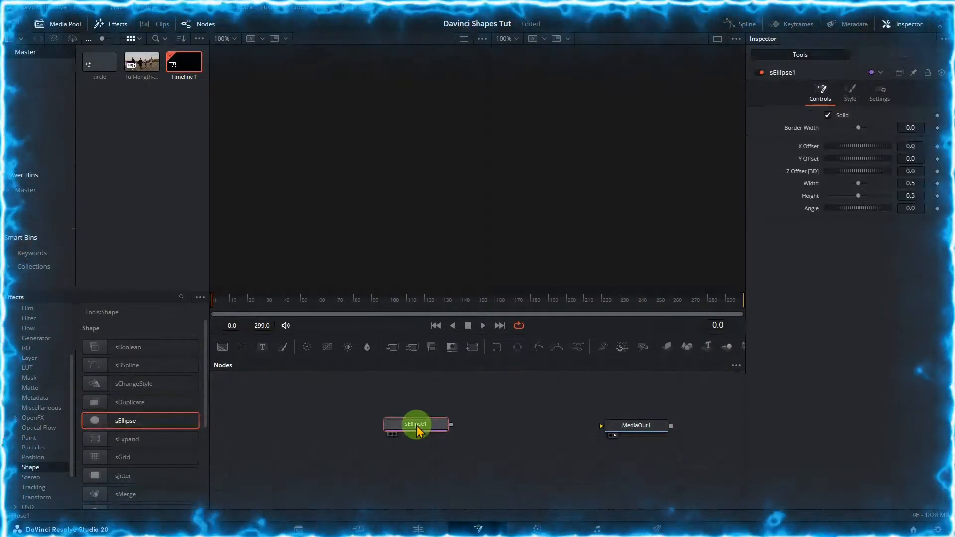
Add an sRender node between sEllipse1 and MediaOut1 and connect the three nodes in sequence.
drag(203, 412, 209, 478)
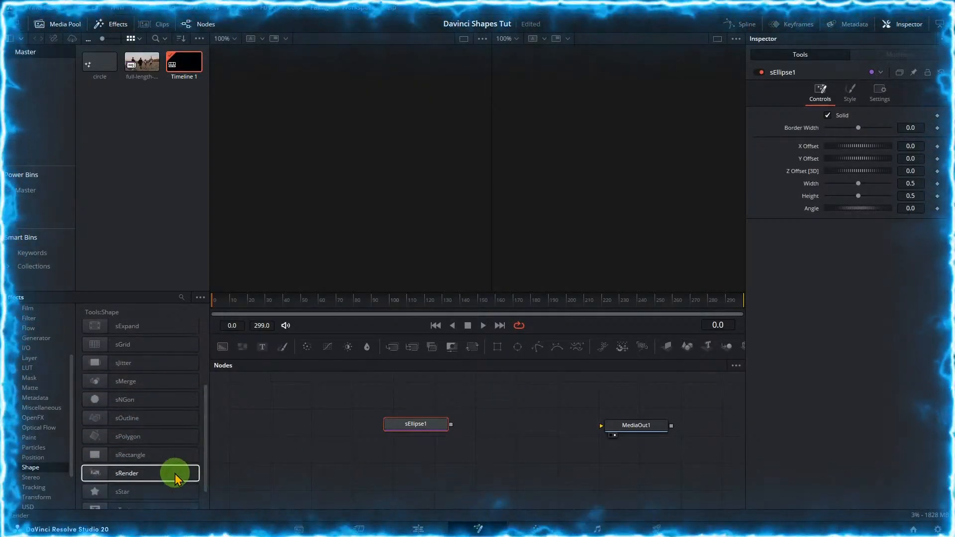
drag(151, 473, 527, 426)
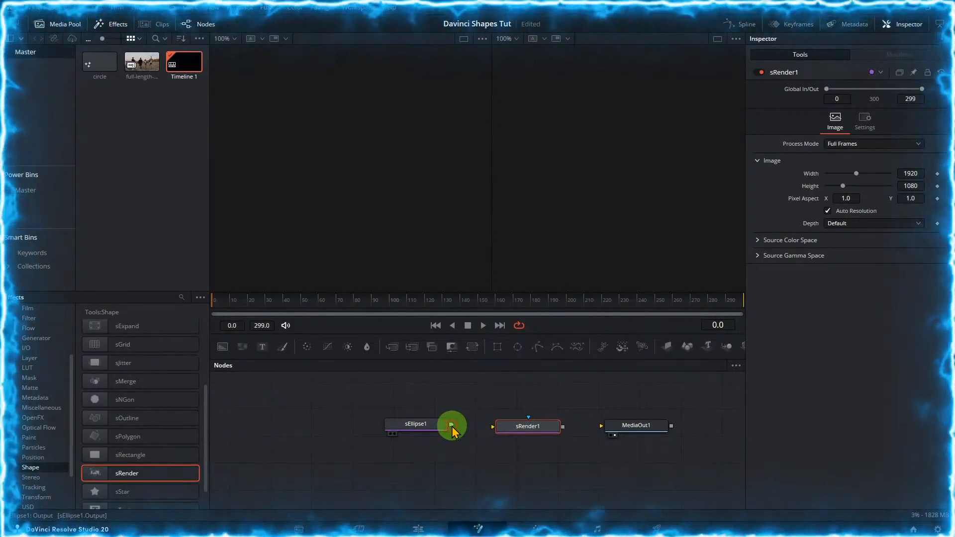
drag(451, 427, 496, 433)
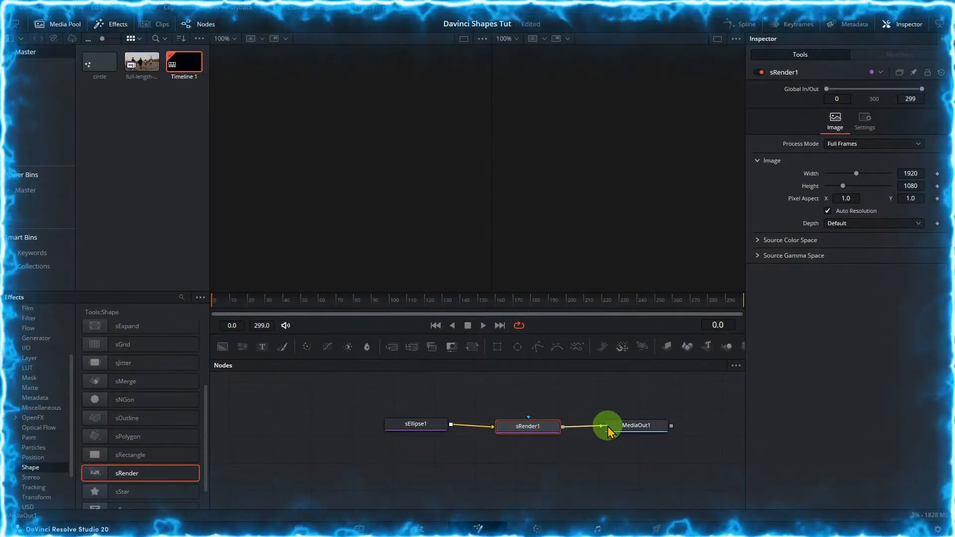
drag(608, 432, 604, 426)
Turn off the solid fill of sEllipse1 and set its border width to 0.01.
click(423, 427)
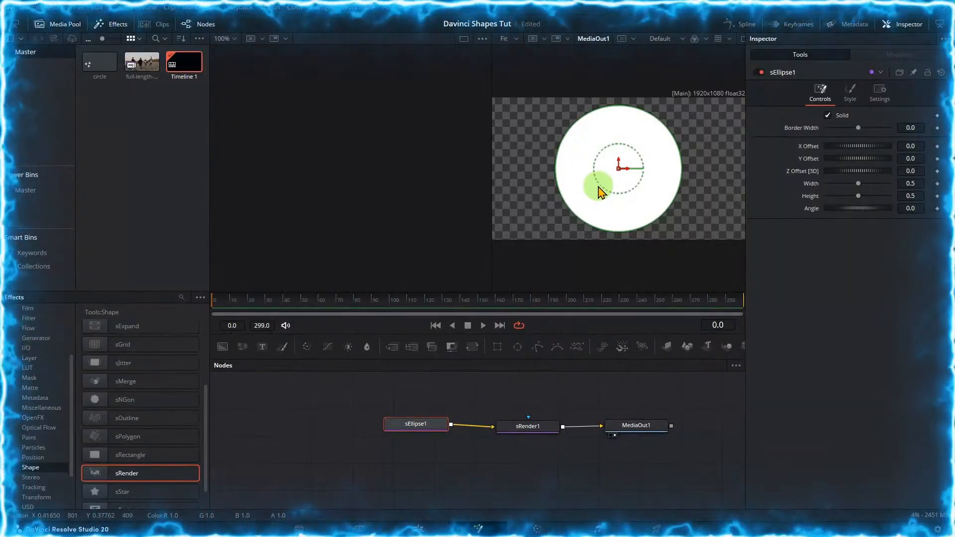
click(828, 116)
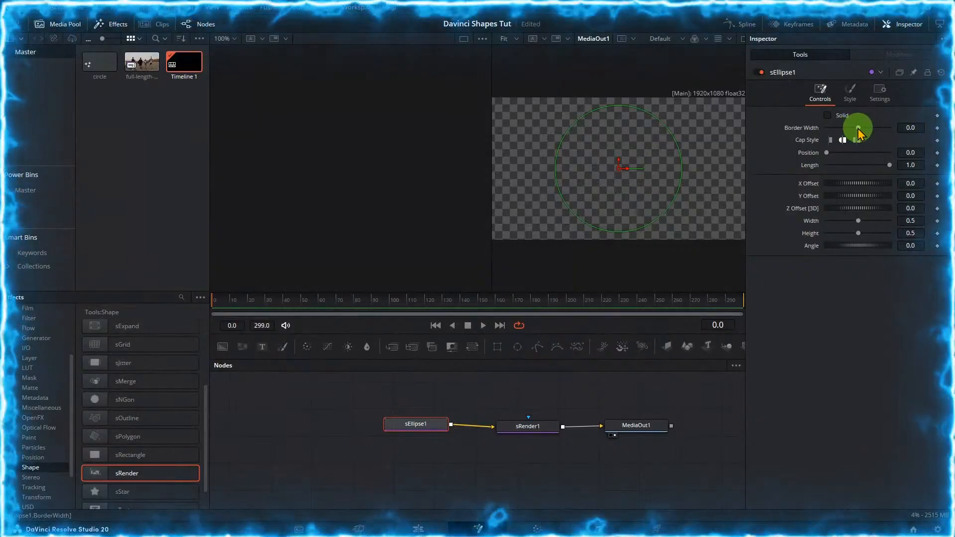
drag(857, 128, 860, 128)
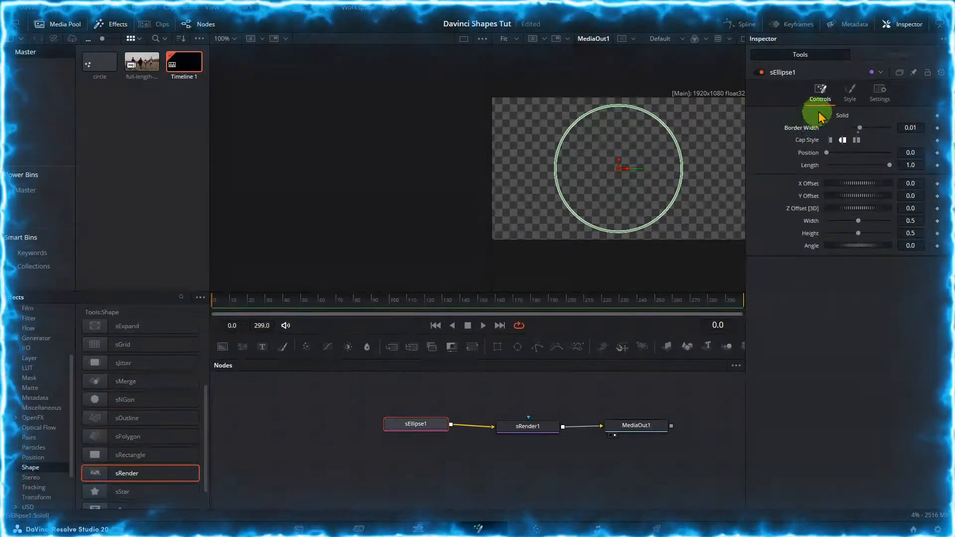
Change the color of sEllipse1 to red, with red 1.0, green 0.0 and blue 0.0.
click(849, 97)
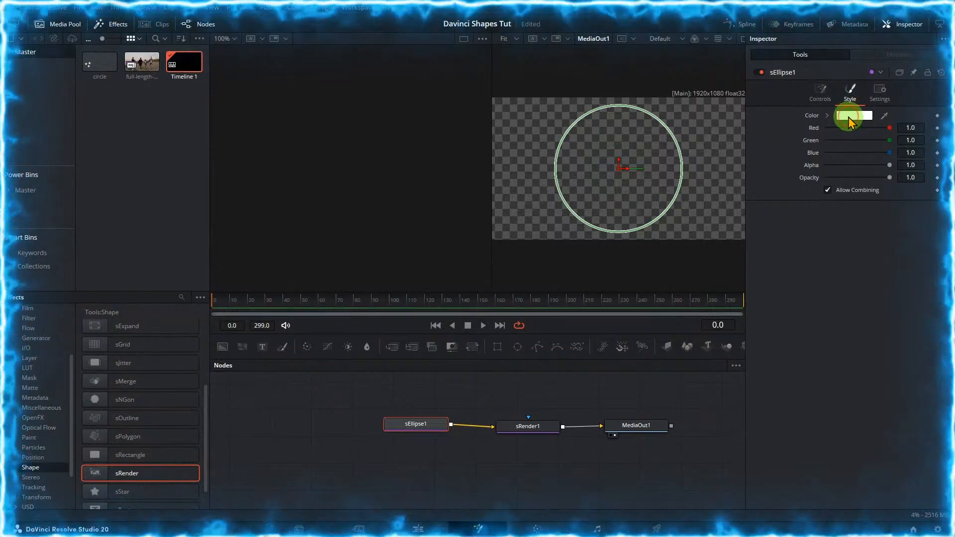
click(848, 117)
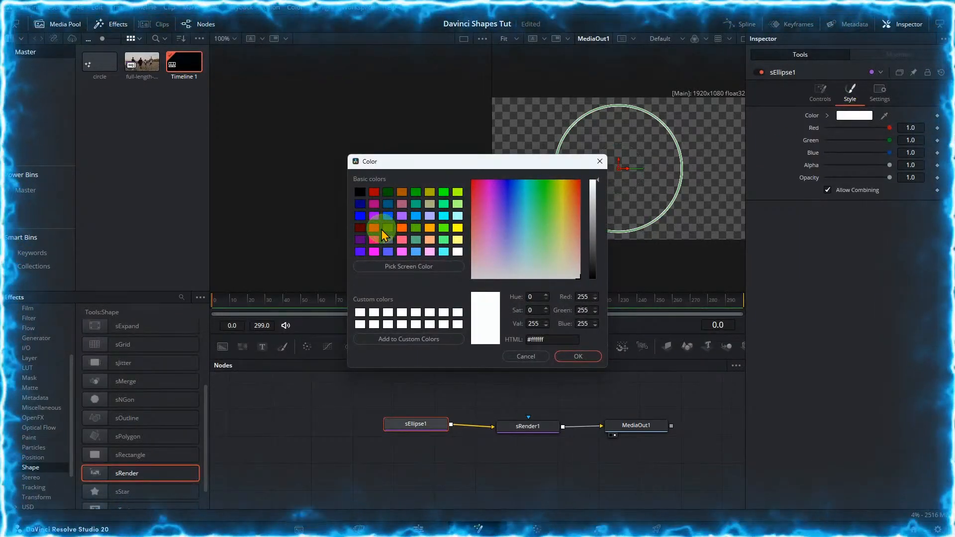
click(373, 228)
click(576, 356)
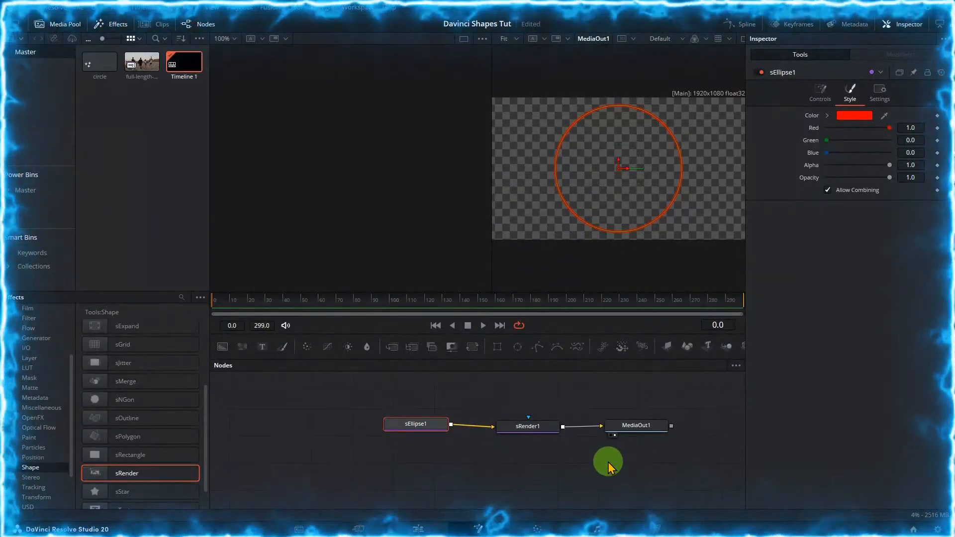
Return to the Edit page and play back the circle clip to check it.
click(418, 529)
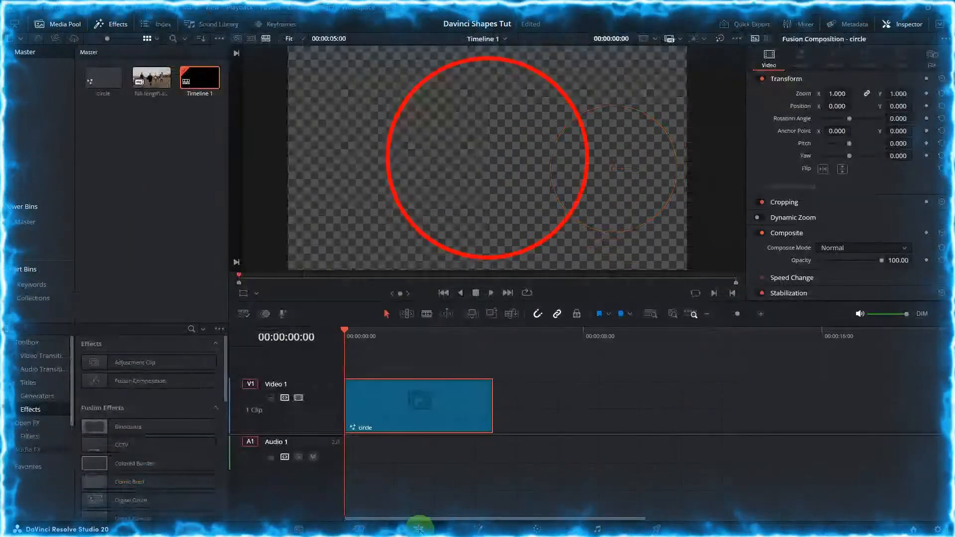
click(490, 293)
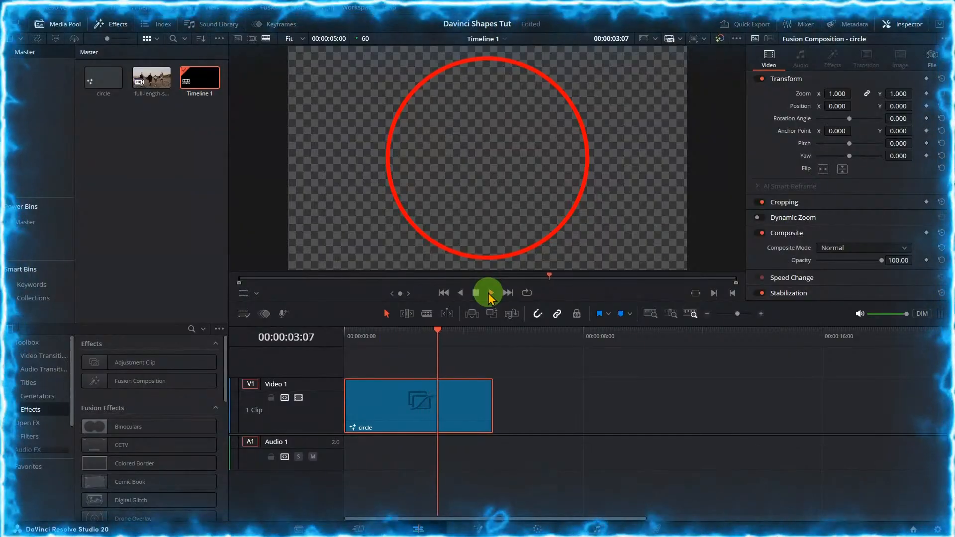
click(476, 292)
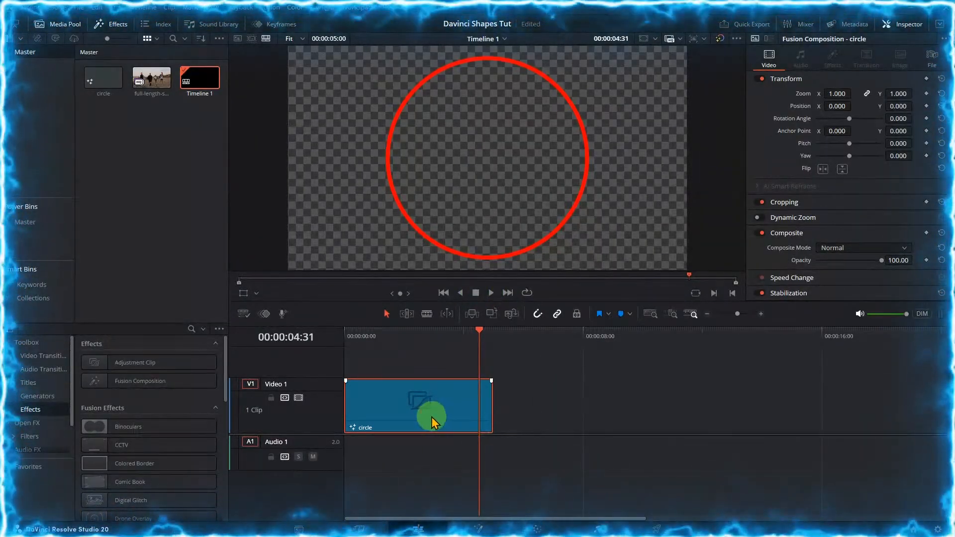
Move the circle clip up to a second video track and place the beach video beneath it on Video 1.
drag(432, 422, 428, 371)
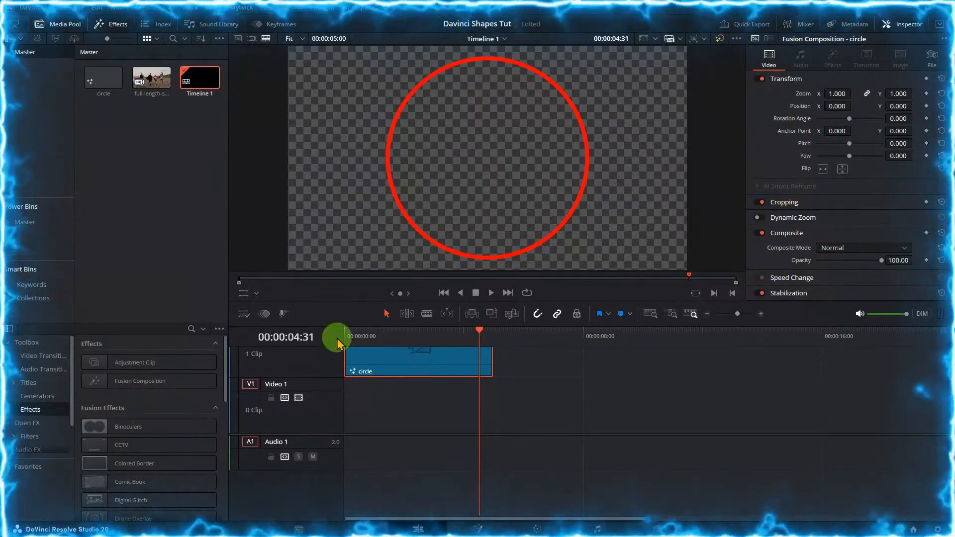
drag(151, 82, 333, 406)
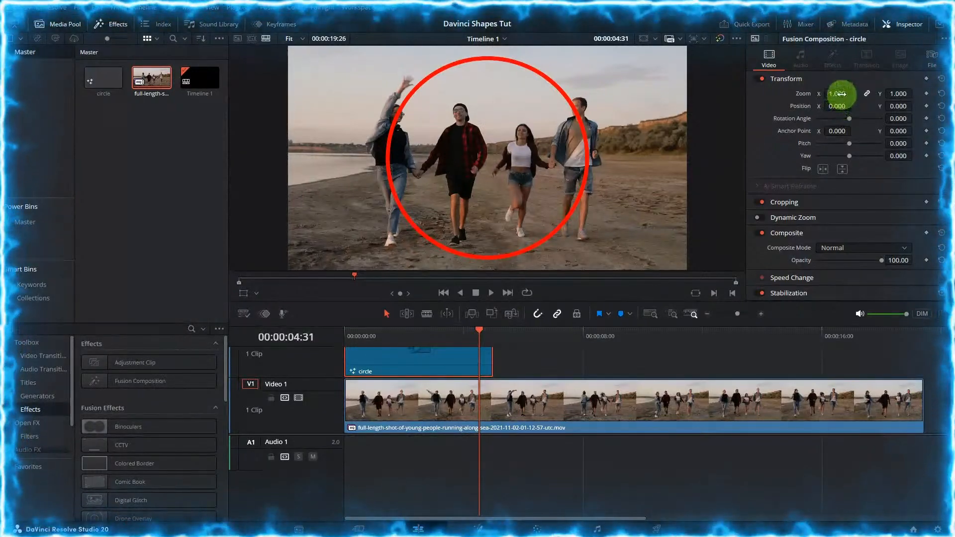
Try scaling the circle clip to a zoom of 0.440, and reset its transform.
mouse_move(837, 94)
mouse_down()
mouse_move(823, 104)
mouse_move(846, 98)
mouse_move(837, 96)
mouse_up()
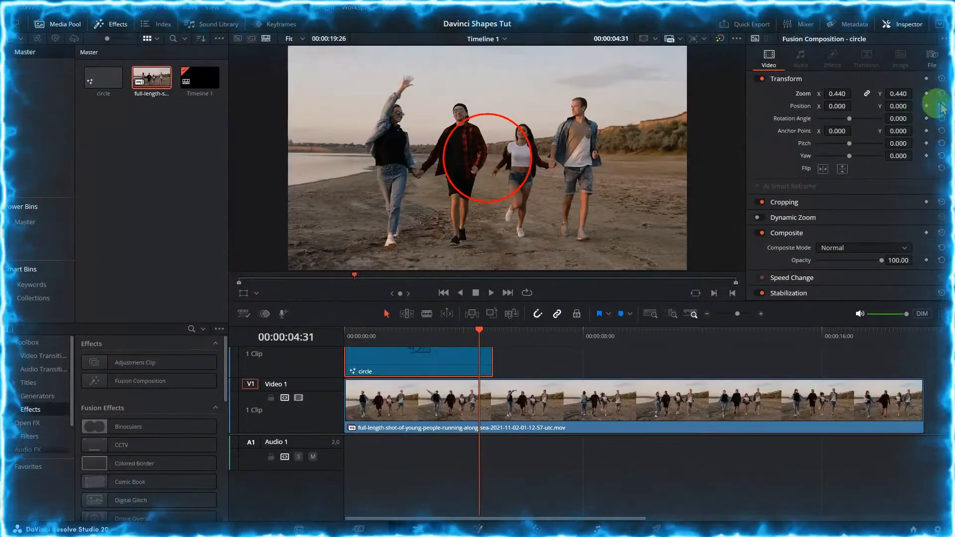
click(941, 80)
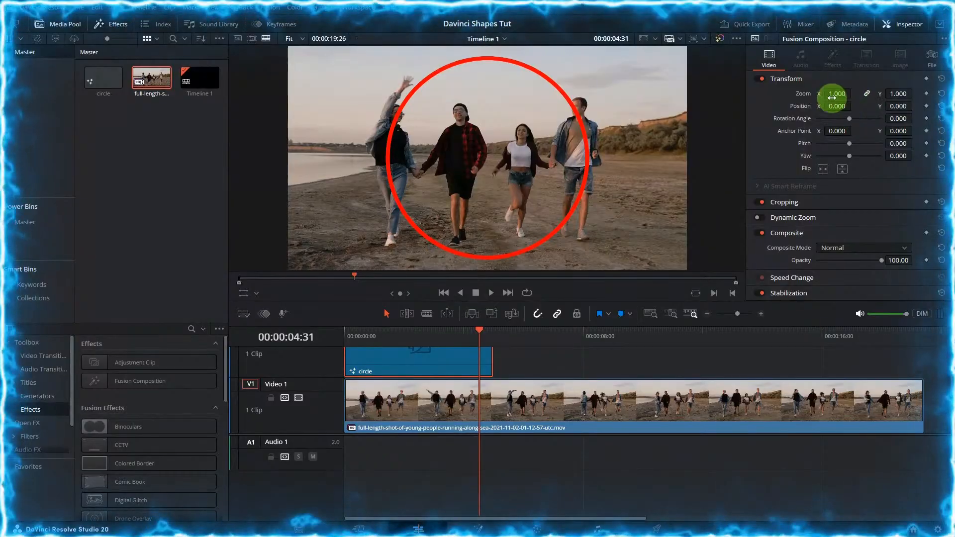
Use the on-screen Transform overlay to shrink the circle to zoom 0.205 and place it around the woman's head at X 170.022, Y 131.707.
click(256, 294)
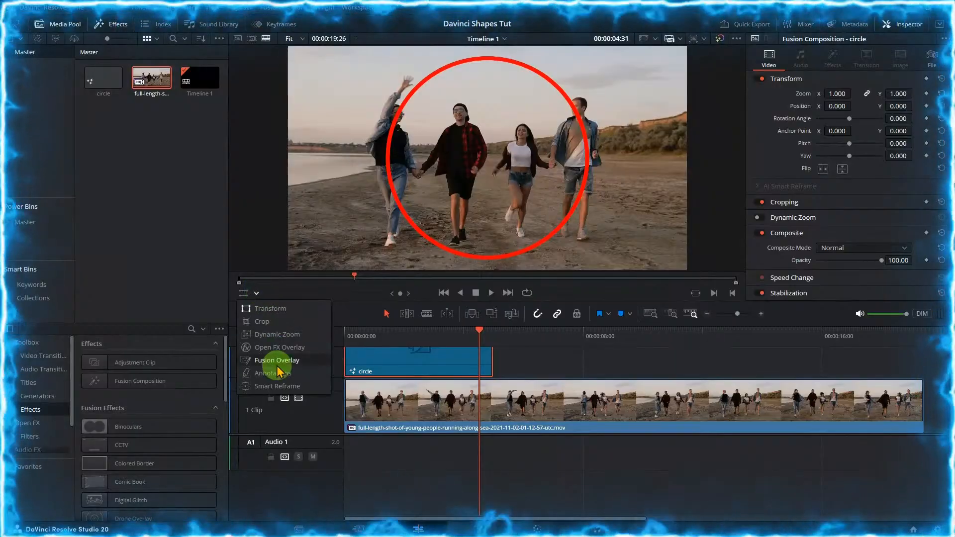
click(256, 297)
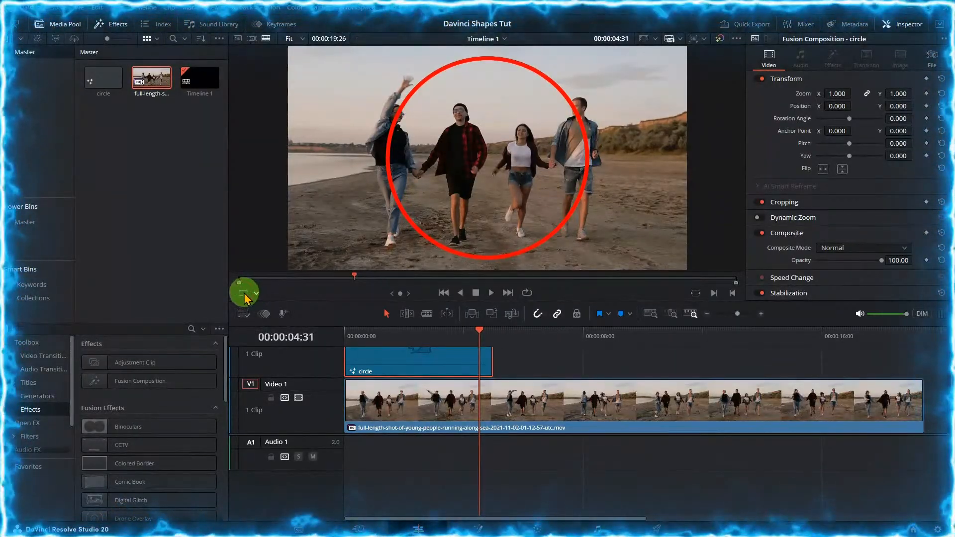
click(243, 294)
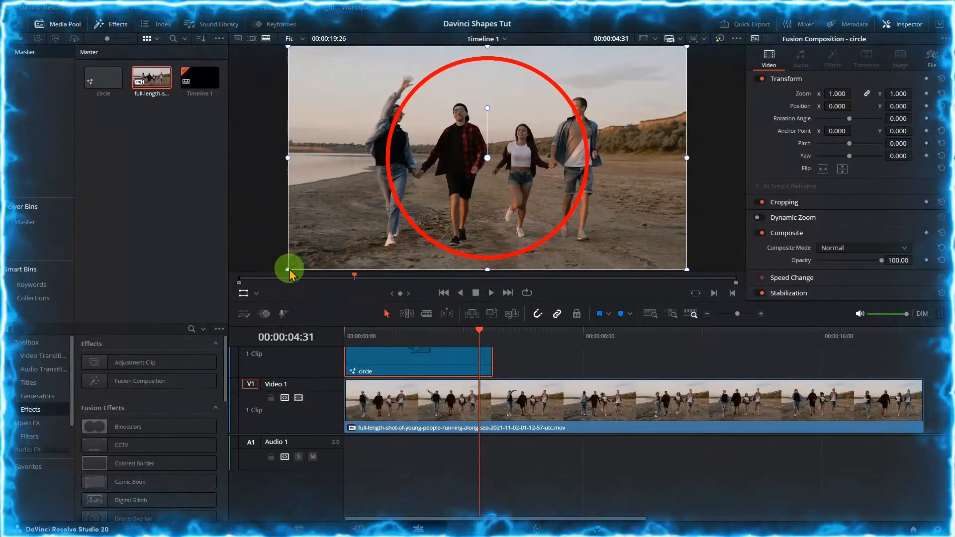
drag(288, 271, 485, 155)
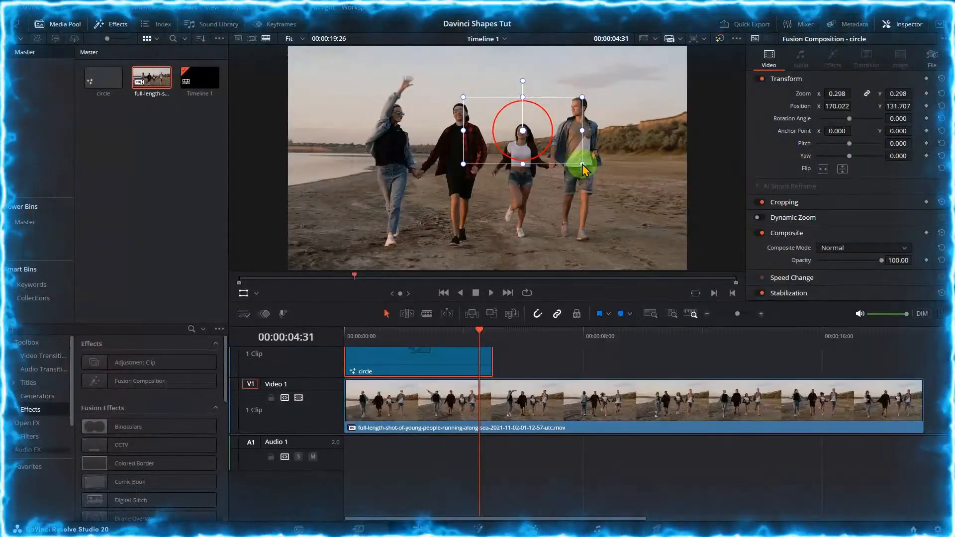
drag(582, 164, 564, 155)
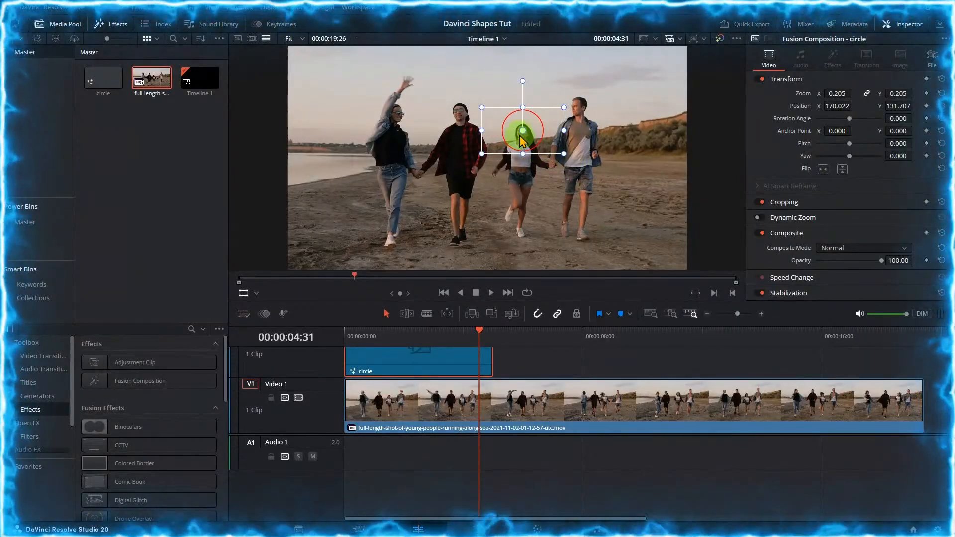
click(244, 293)
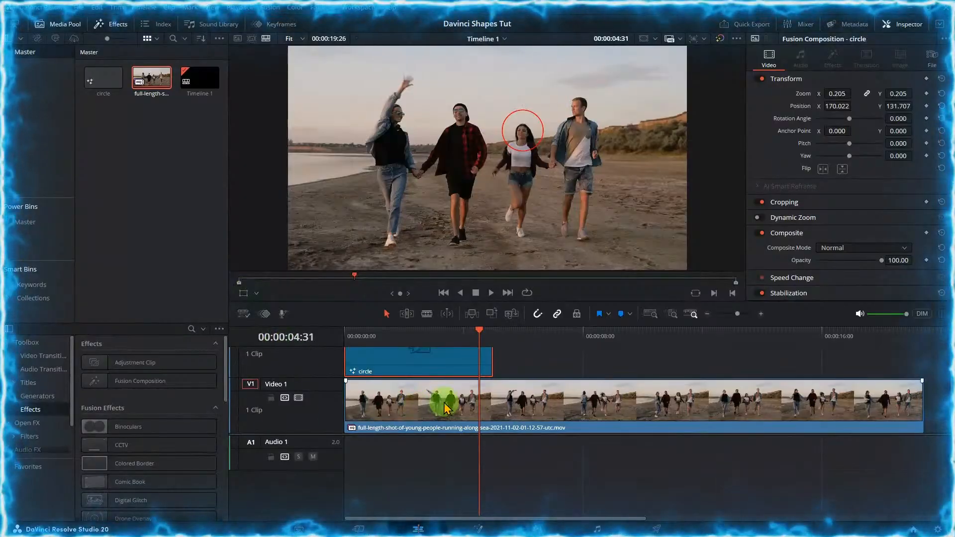
Return the playhead to the start of the timeline and bring both video tracks into view.
click(479, 330)
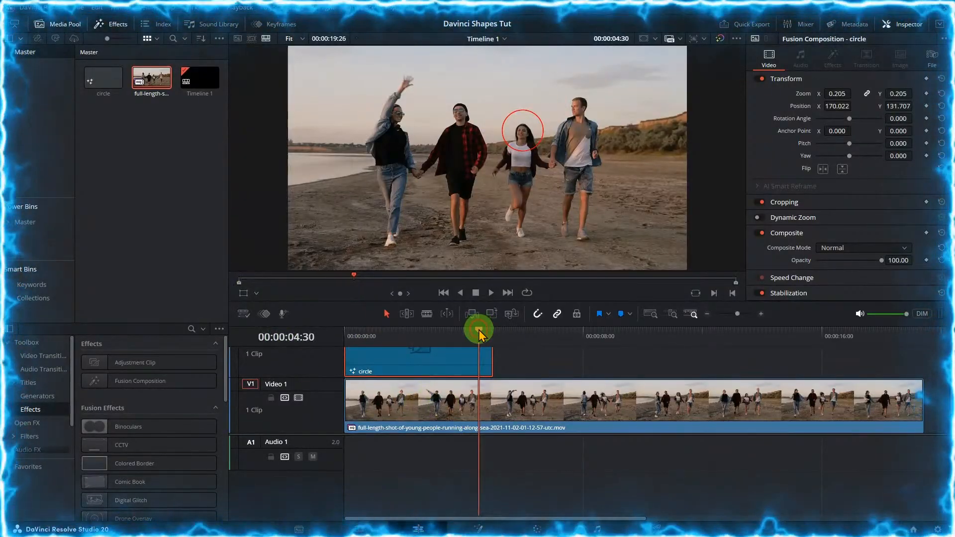
drag(479, 330, 304, 338)
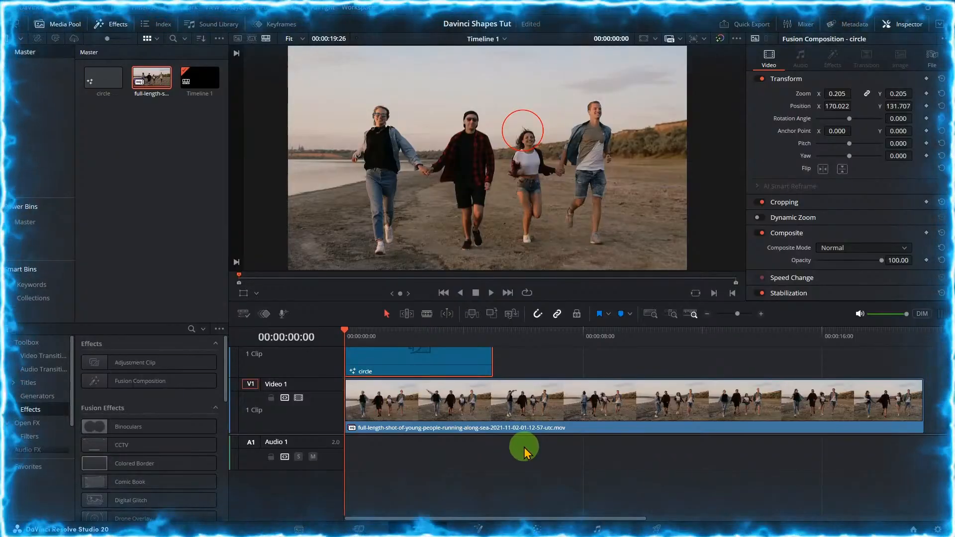
click(529, 424)
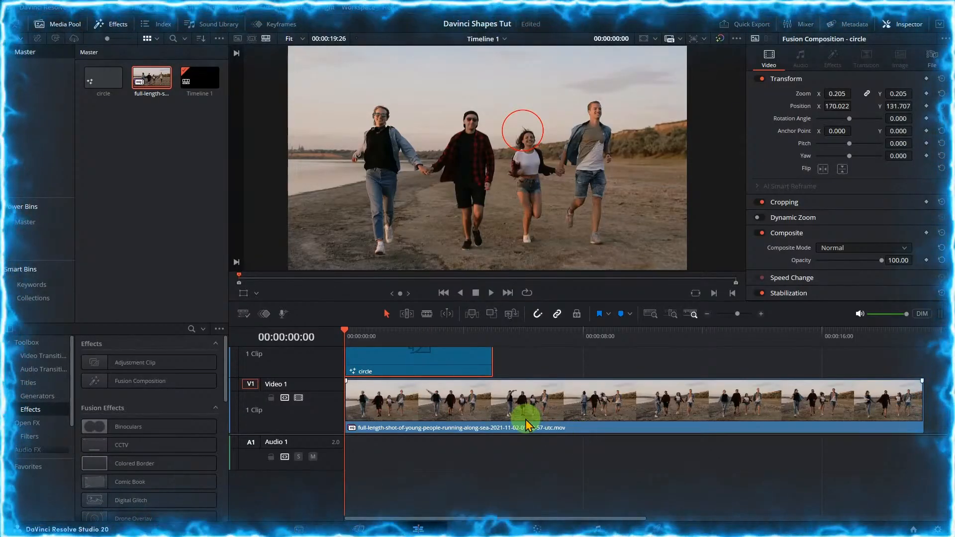
click(332, 441)
scroll(328, 450, up, 3)
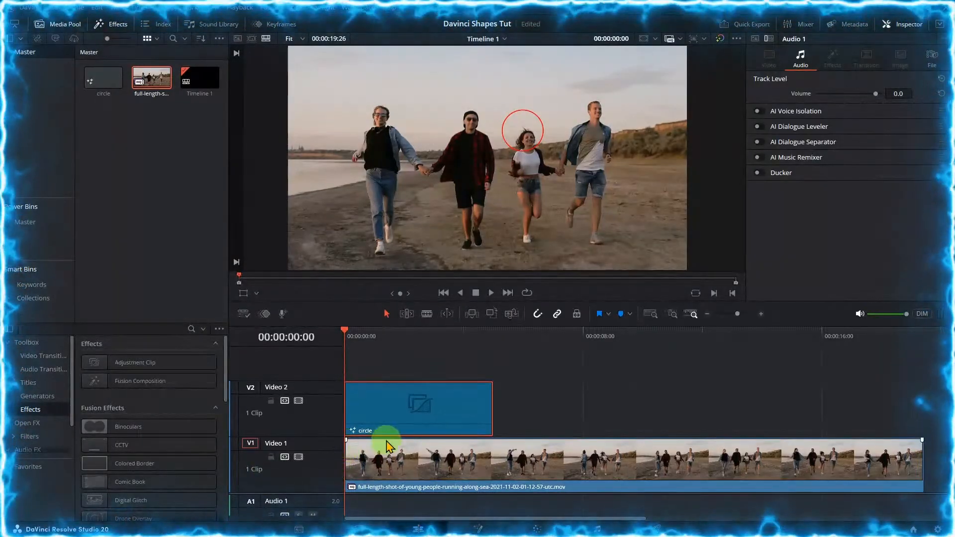
click(461, 392)
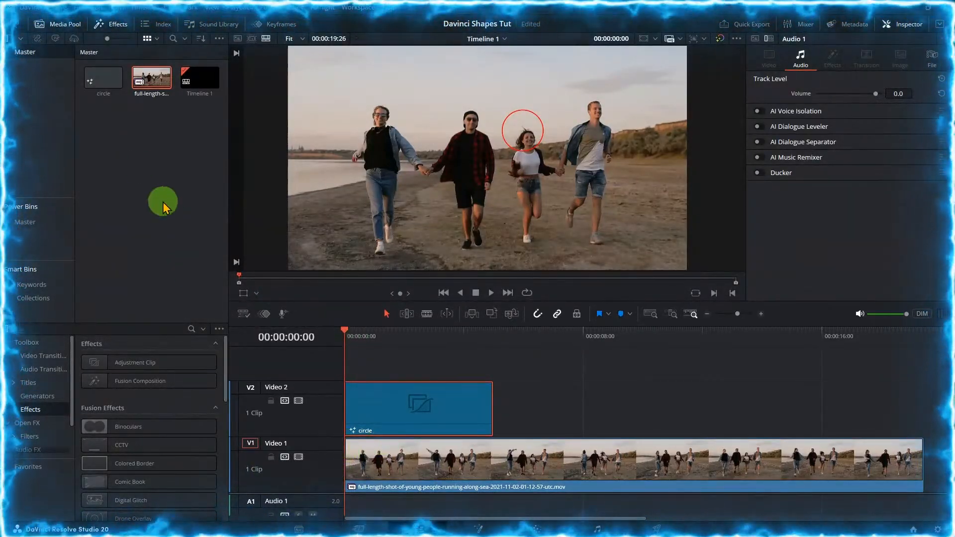
Create a new Fusion composition clip named Arrow in the media pool.
right_click(132, 167)
click(157, 168)
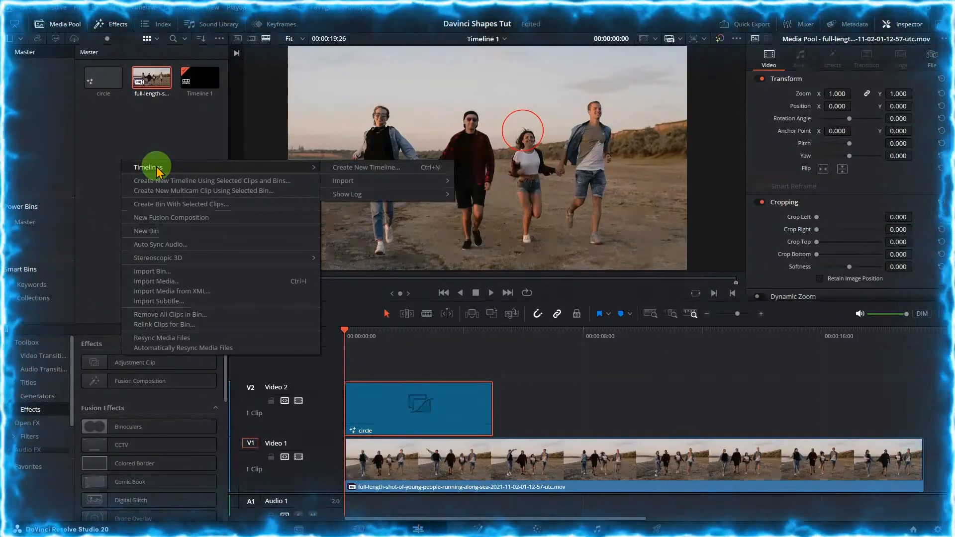
click(156, 217)
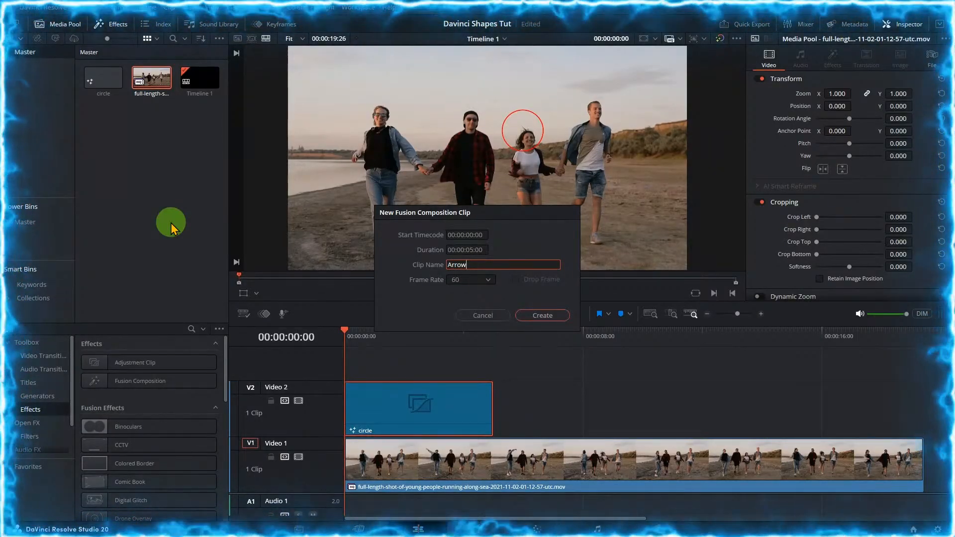
key(Return)
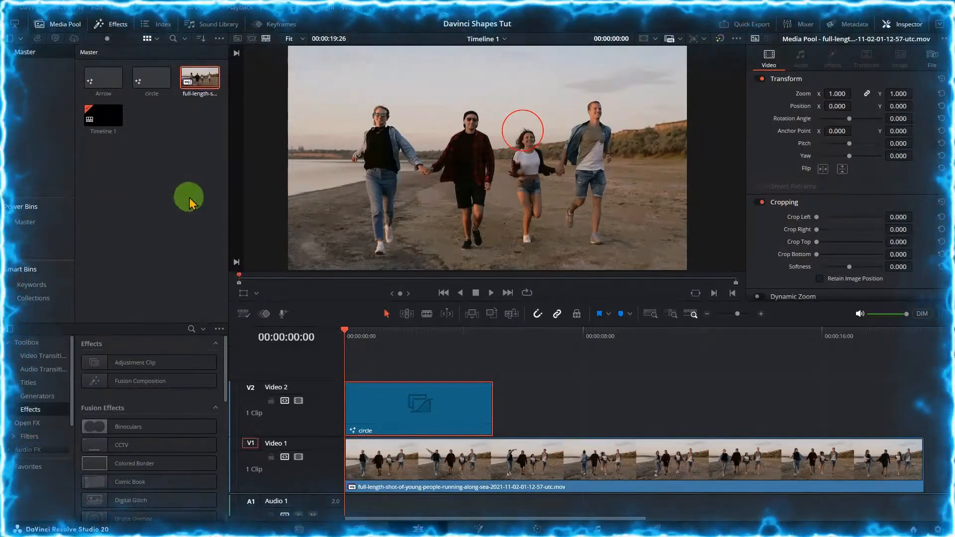
Place the Arrow composition after the circle clip on Video 2 and open it in the Fusion page.
drag(106, 82, 558, 405)
right_click(572, 399)
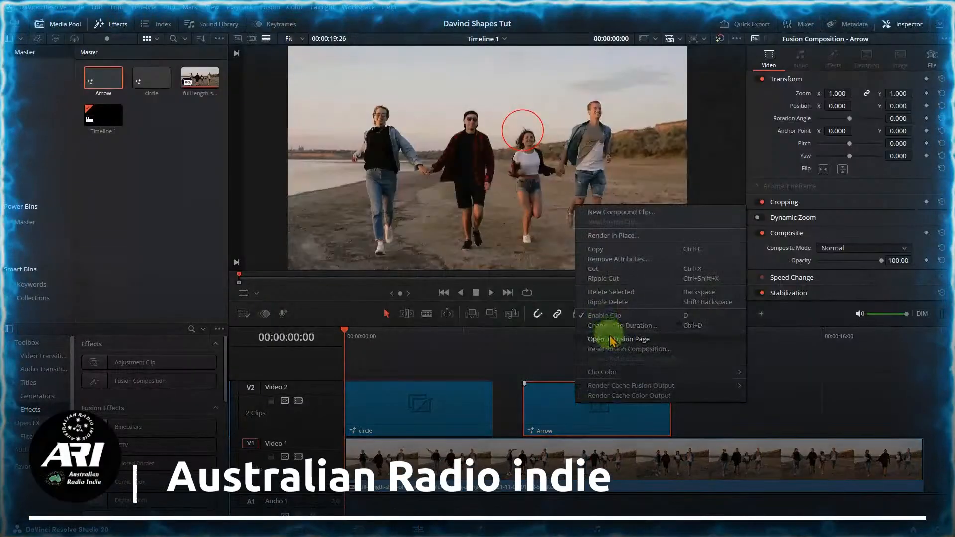
click(649, 349)
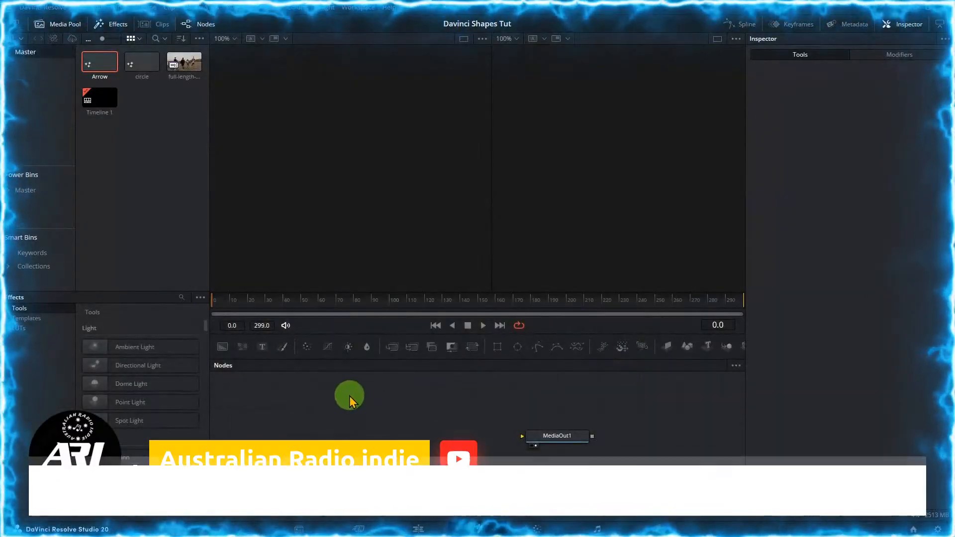
Add an sRender node from the Shape tools and space it out before the MediaOut1 node.
click(10, 311)
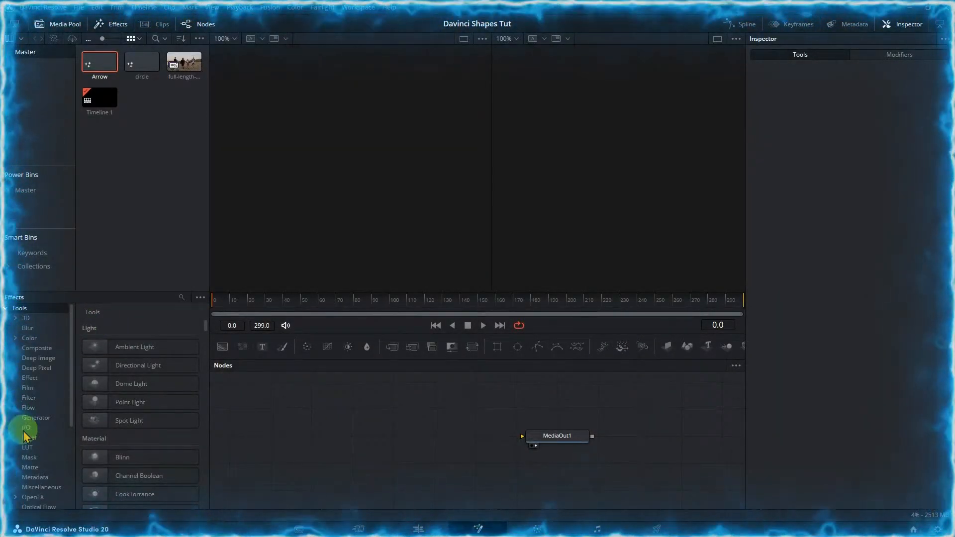
scroll(34, 436, down, 4)
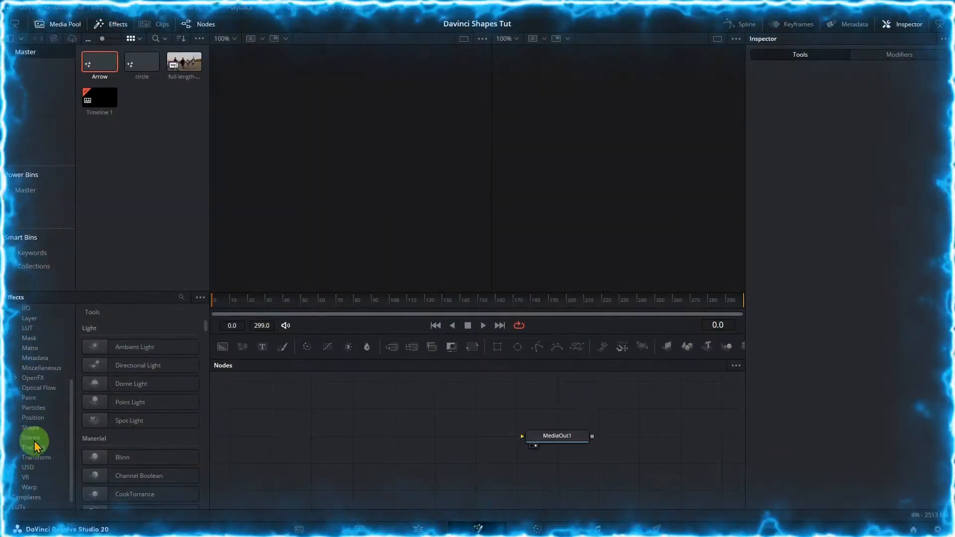
click(30, 428)
scroll(160, 437, down, 4)
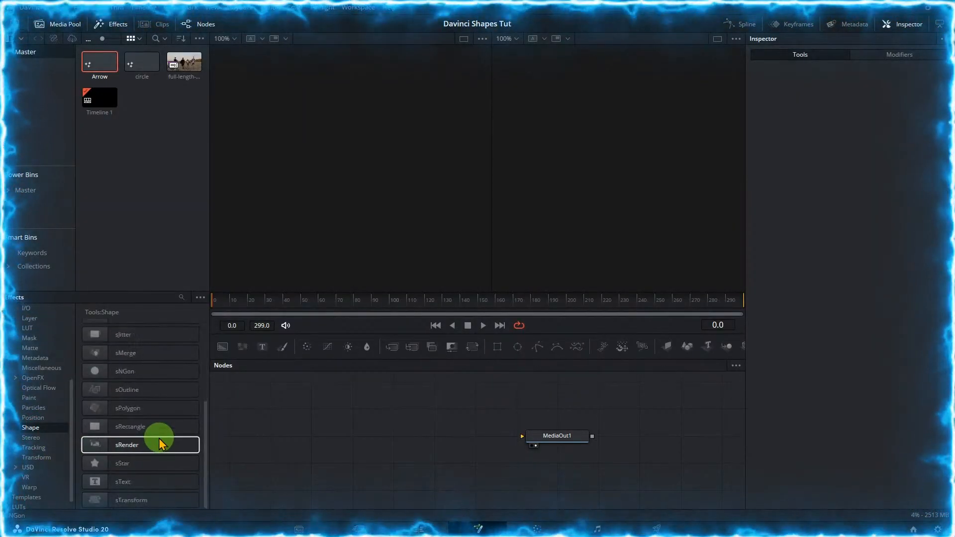
drag(144, 450, 408, 438)
drag(562, 443, 669, 441)
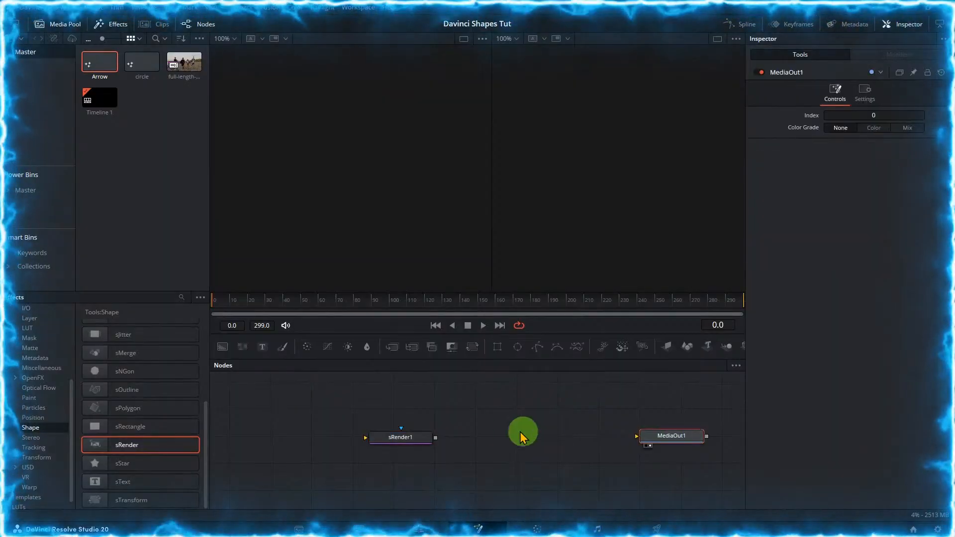
click(390, 443)
drag(390, 443, 522, 441)
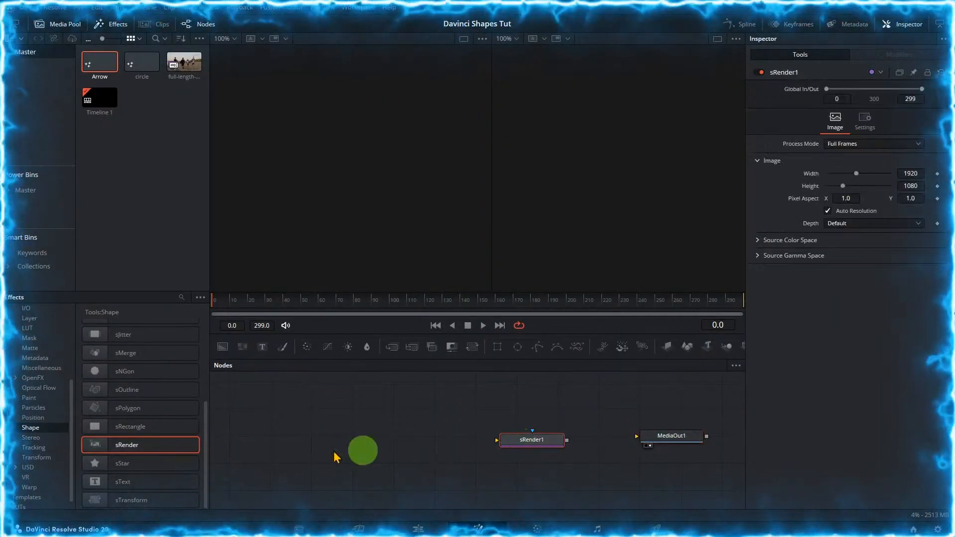
Add an sMerge node before sRender1, with an sRectangle node and an sStar node ahead of it as its sources.
scroll(128, 421, up, 4)
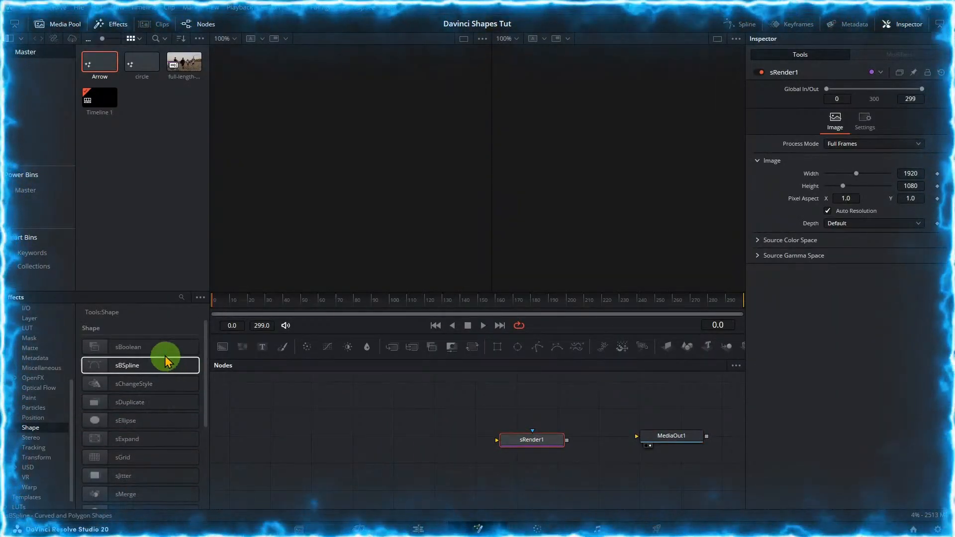
scroll(159, 377, down, 3)
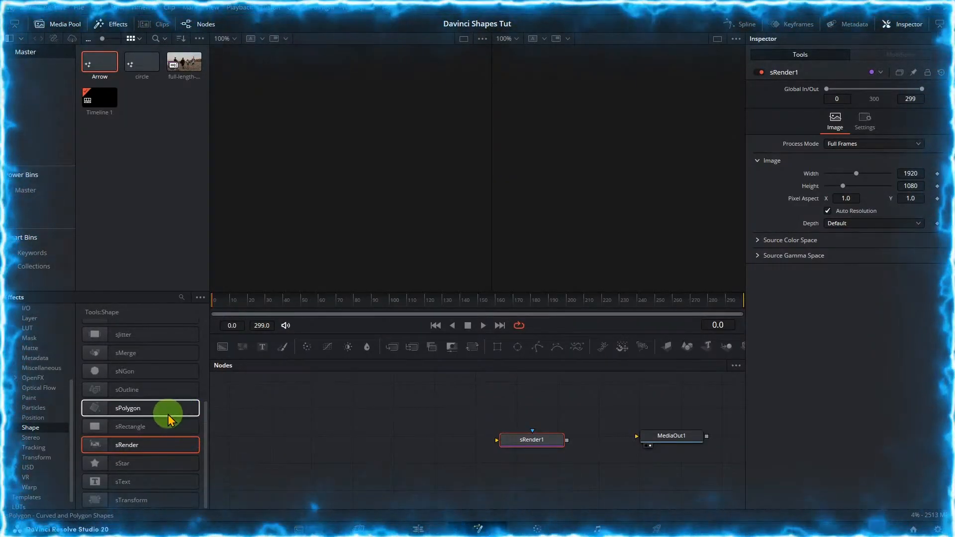
drag(153, 357, 407, 441)
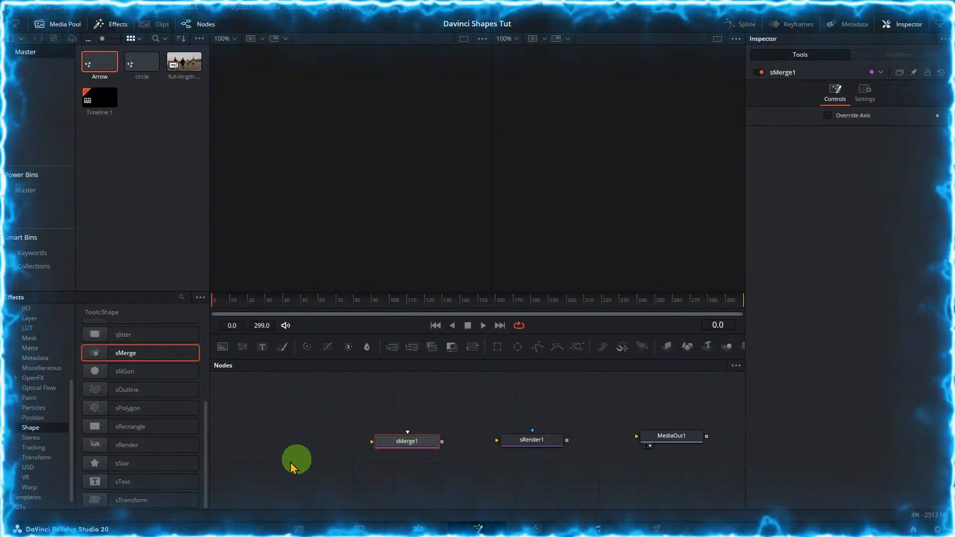
drag(151, 434, 312, 472)
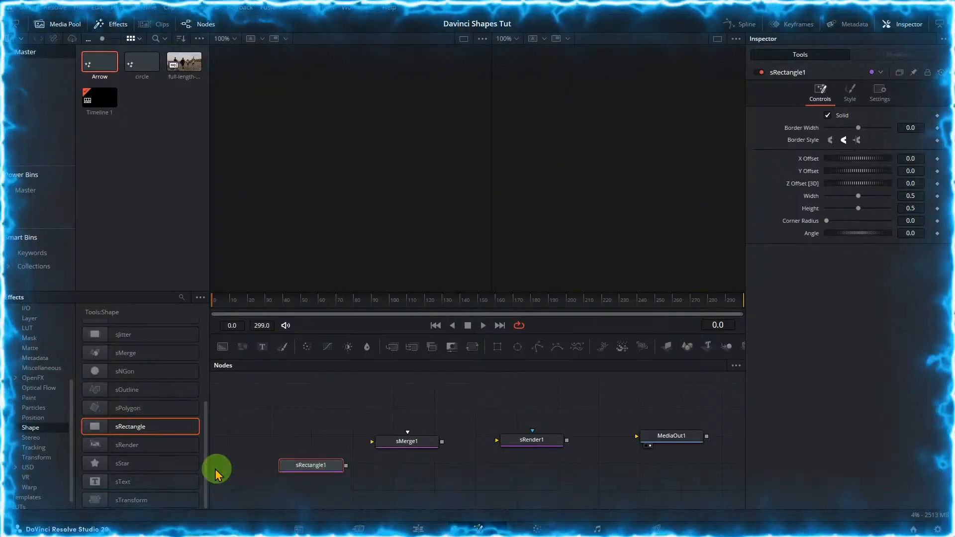
click(158, 462)
drag(157, 462, 310, 406)
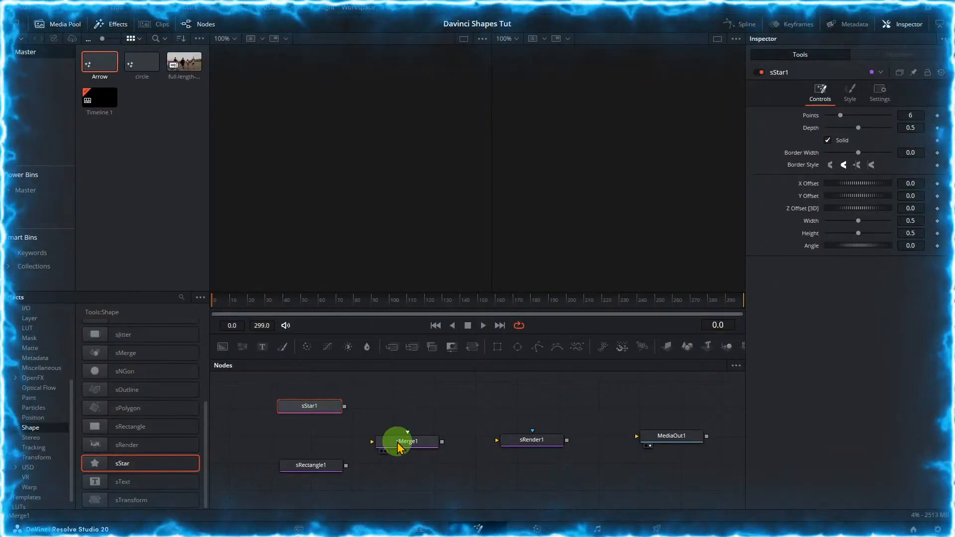
drag(396, 442, 406, 442)
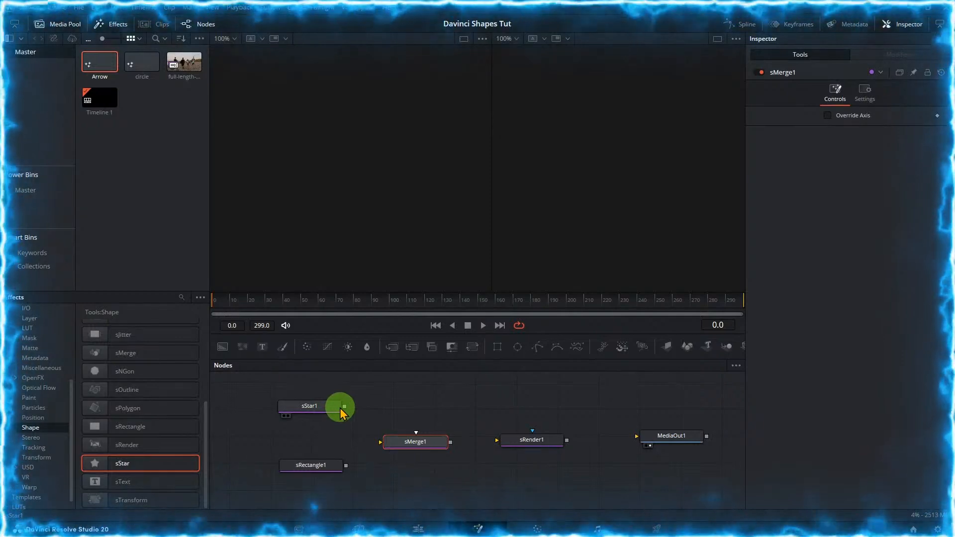
Connect sStar1 and sRectangle1 to sMerge1, and link sMerge1 through sRender1 to MediaOut1.
drag(343, 407, 418, 437)
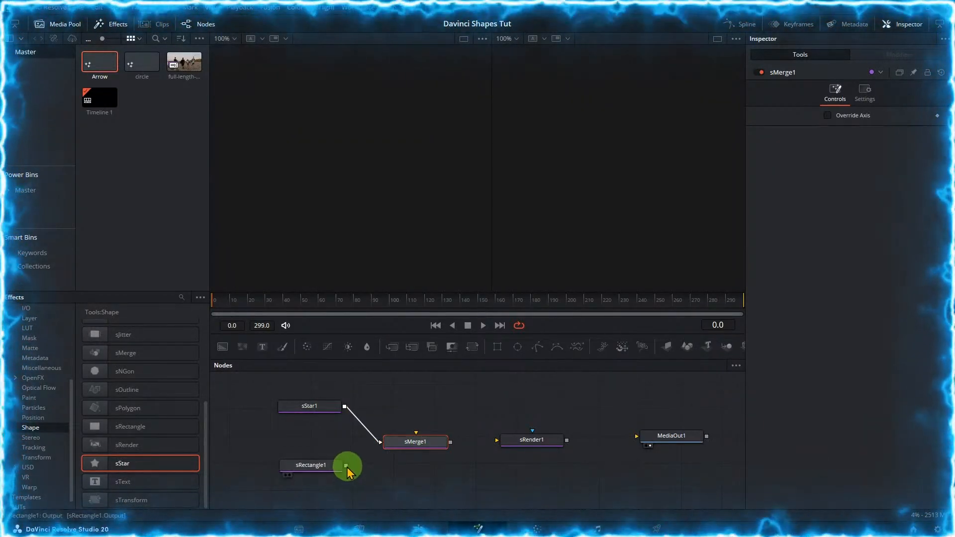
drag(347, 470, 420, 472)
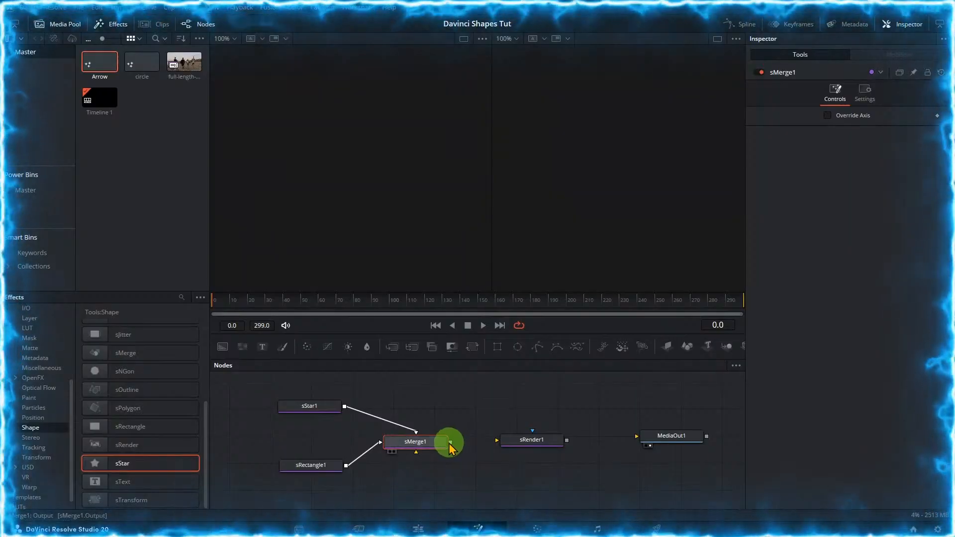
drag(449, 444, 499, 441)
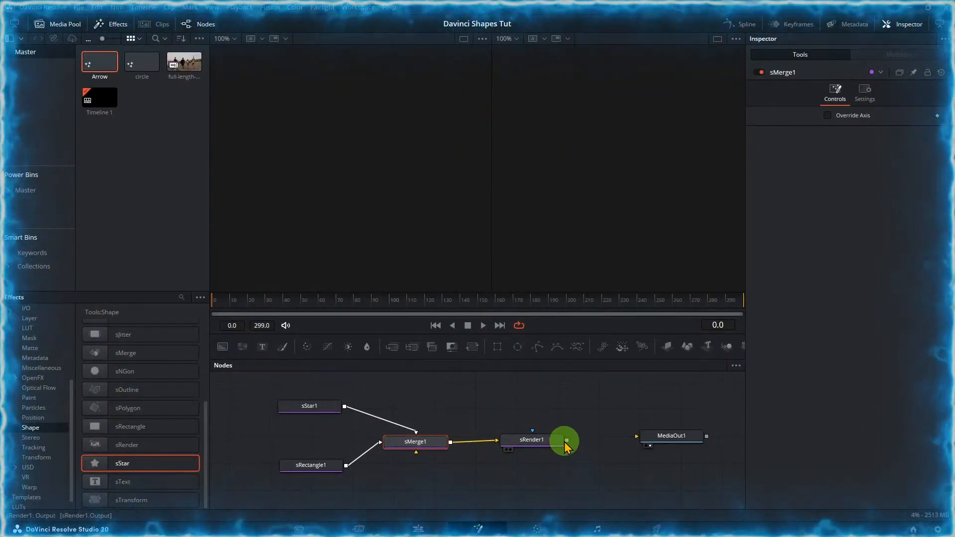
drag(566, 440, 636, 438)
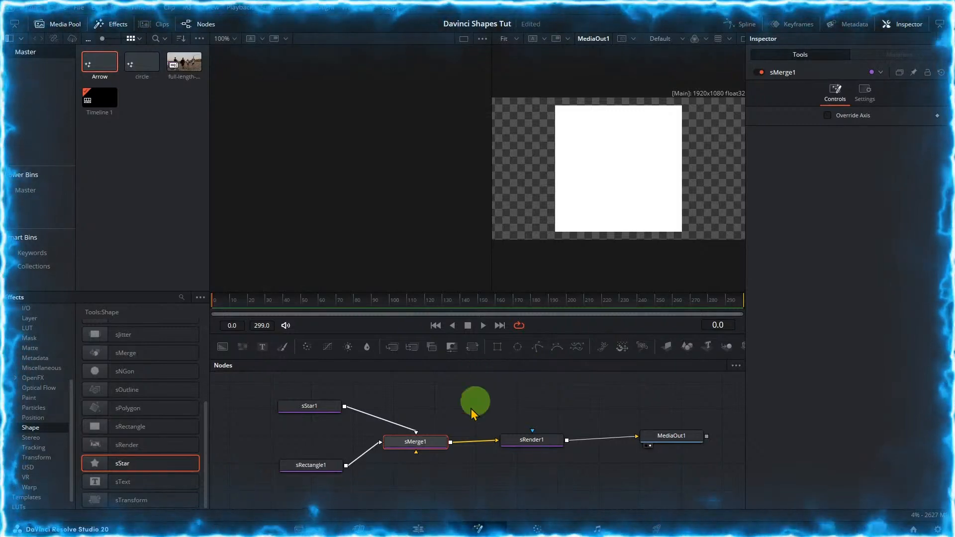
Resize sRectangle1 to width 0.346 and height 0.071, and shift it to X offset -0.14734 as the arrow's shaft.
click(318, 465)
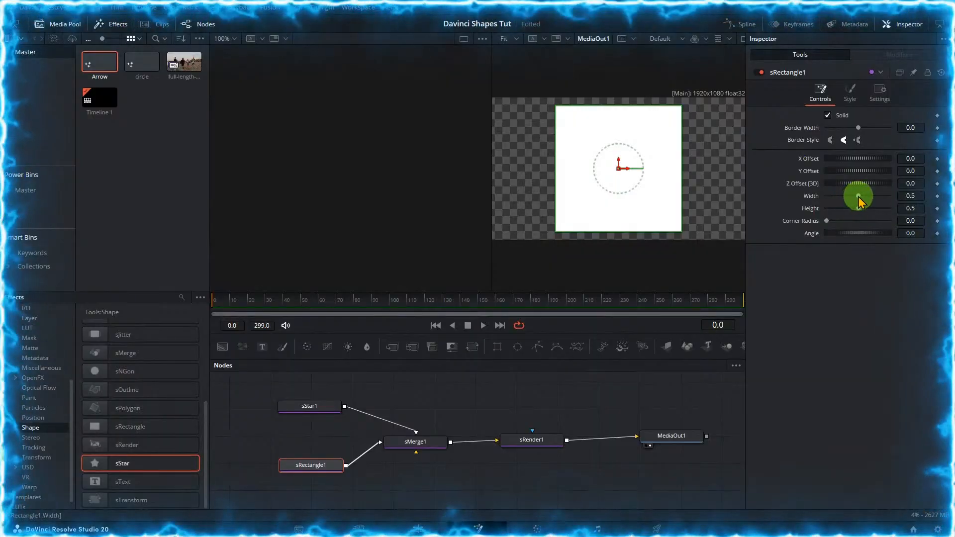
drag(859, 198, 833, 218)
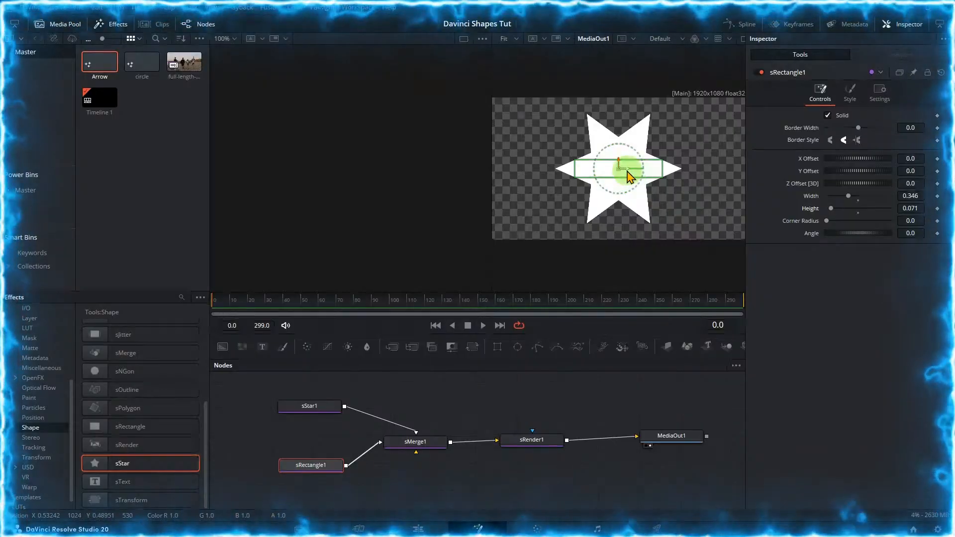
drag(627, 171, 593, 175)
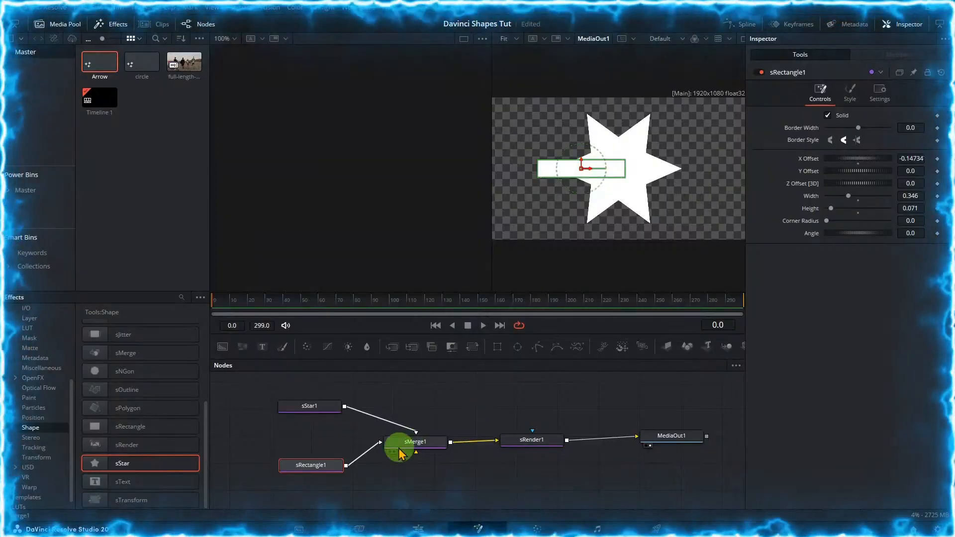
Turn sStar1 into a 3-point arrowhead about 0.241 wide and high, placed at X offset about 0.071 on the shaft's end.
click(317, 412)
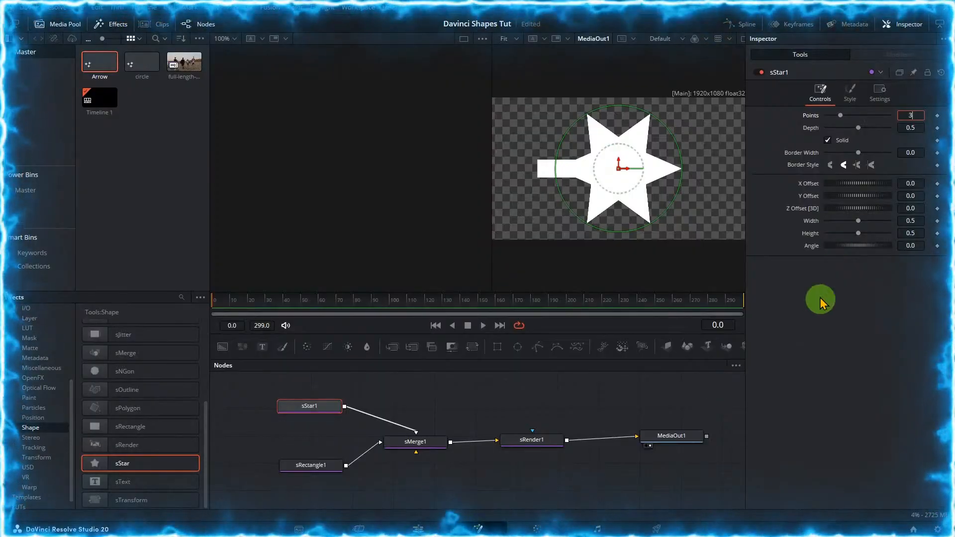
key(Tab)
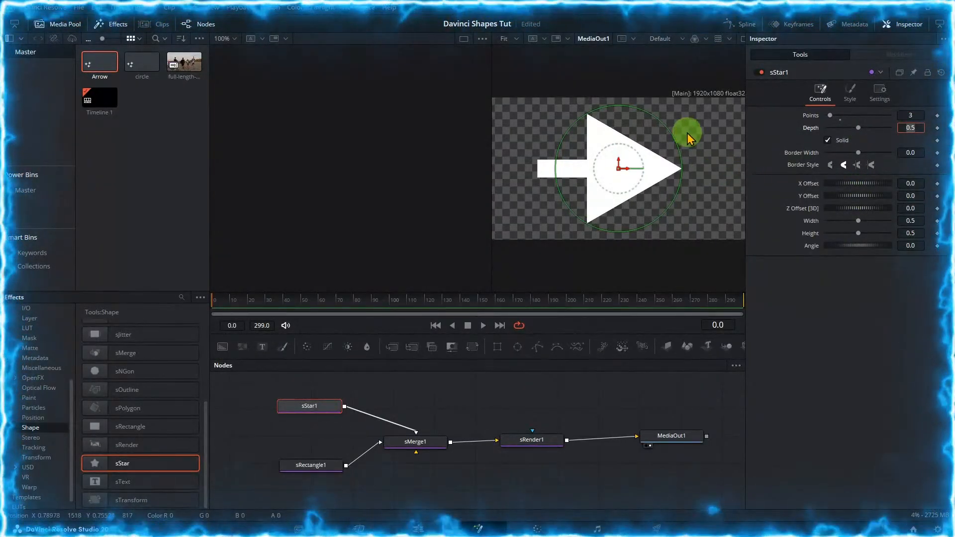
drag(664, 131, 645, 172)
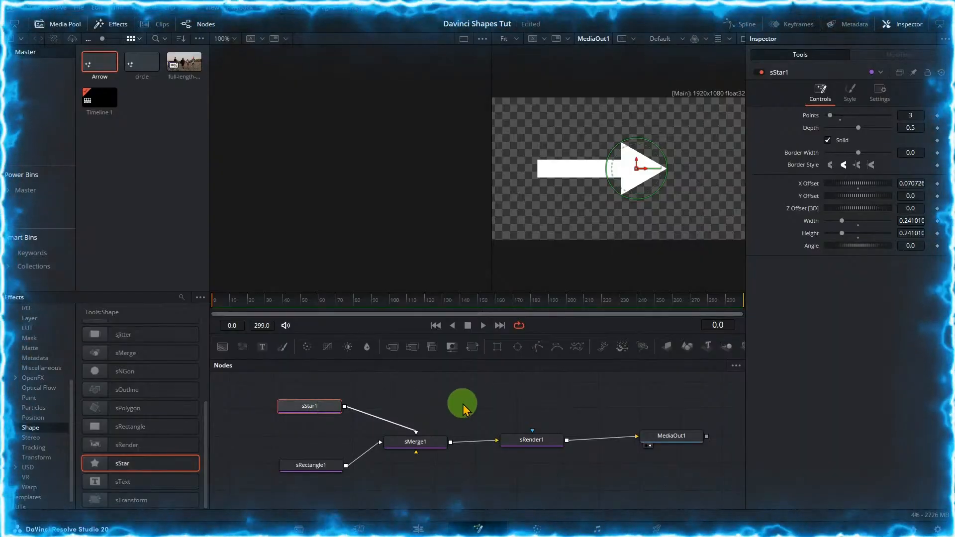
drag(680, 442, 709, 449)
Set the color of the sStar1 arrowhead to pure red in its style settings.
click(326, 409)
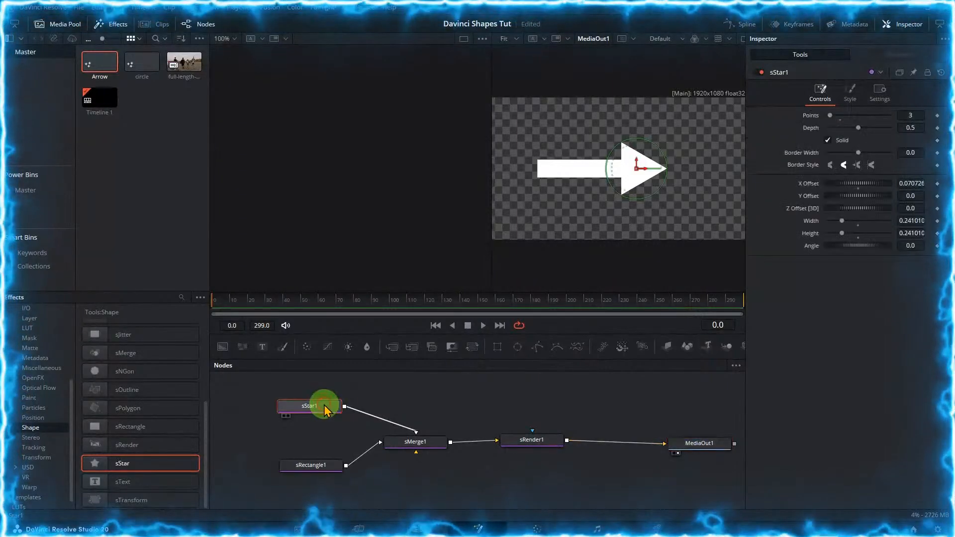
click(850, 92)
click(848, 115)
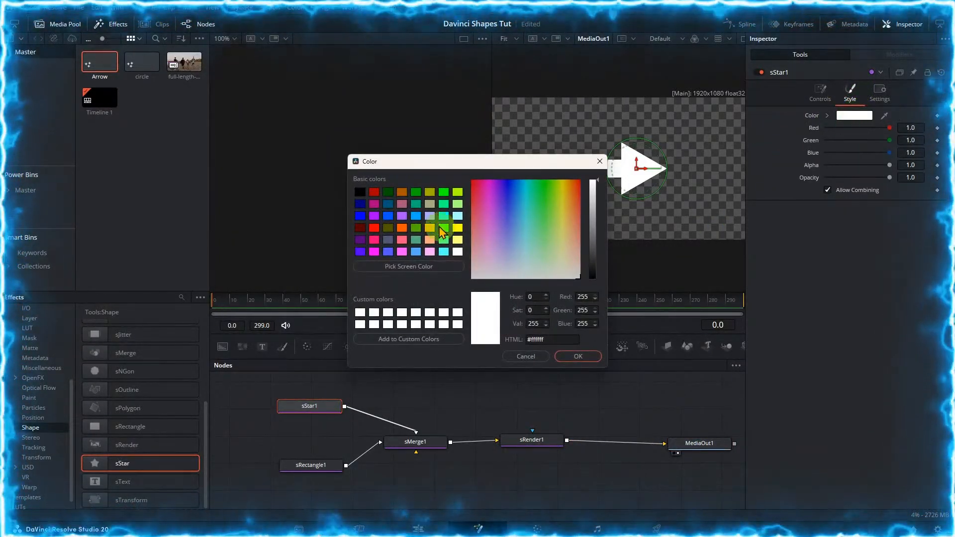
click(380, 228)
click(586, 357)
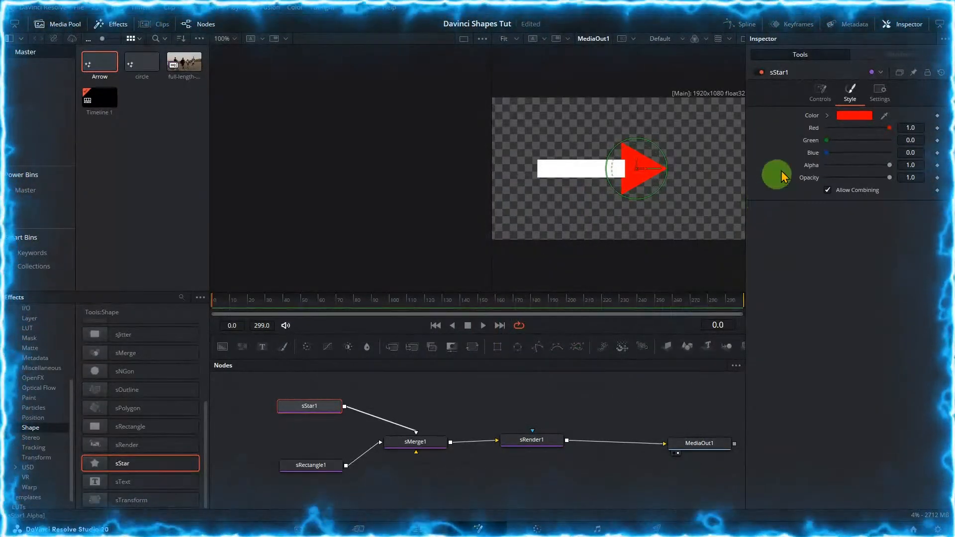
Change the sStar1 arrowhead's color back to white so that it matches the arrow's shaft.
click(849, 118)
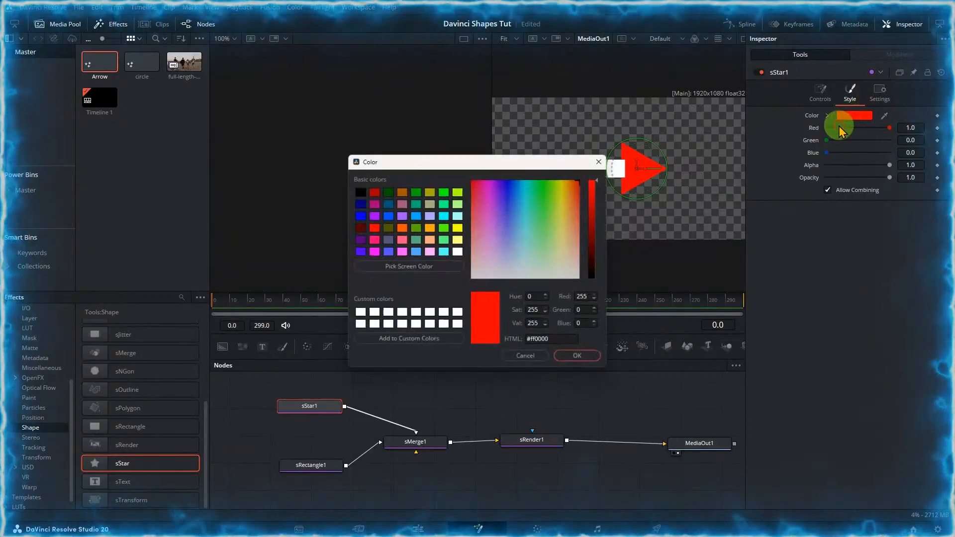
click(458, 253)
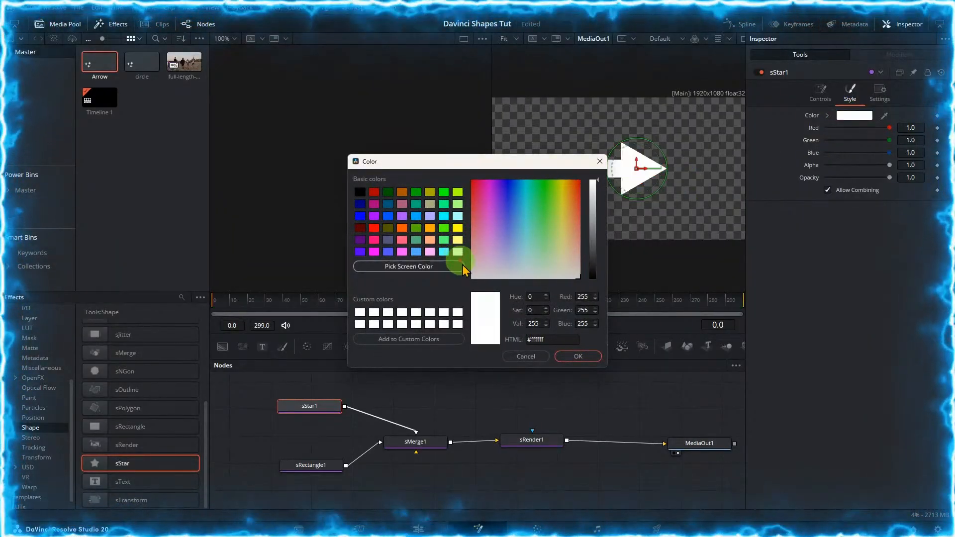
click(573, 356)
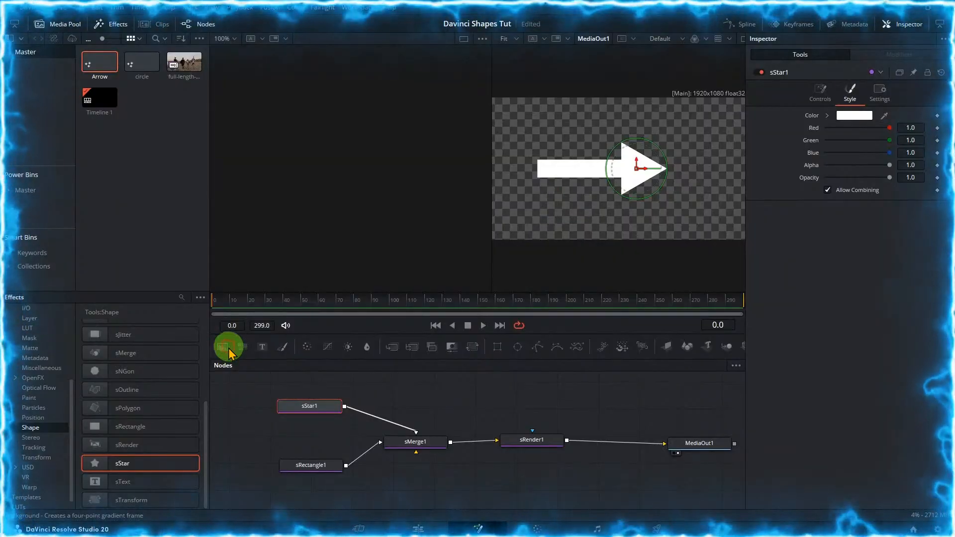
Add a Background node and route sRender1 through its mask input to MediaOut1, replacing the direct connection.
drag(622, 411, 627, 416)
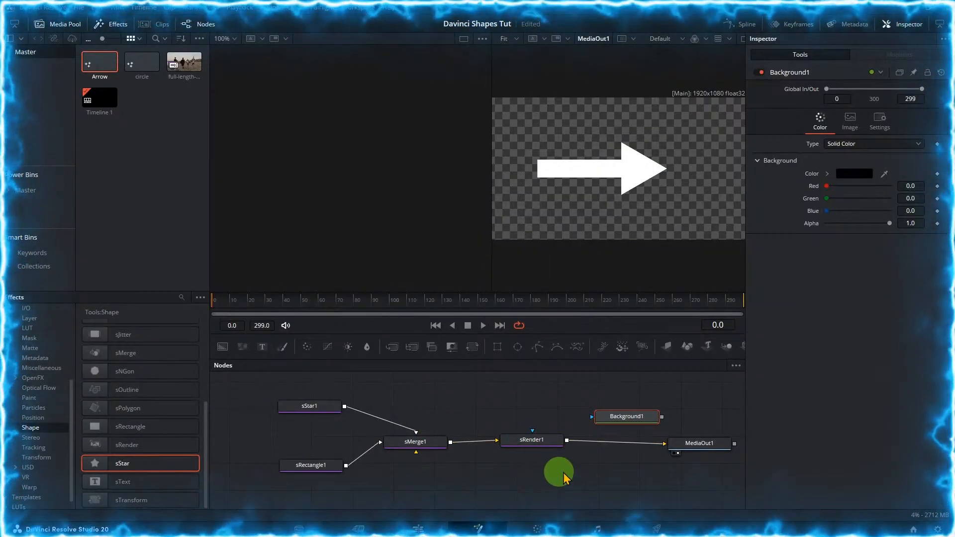
click(647, 444)
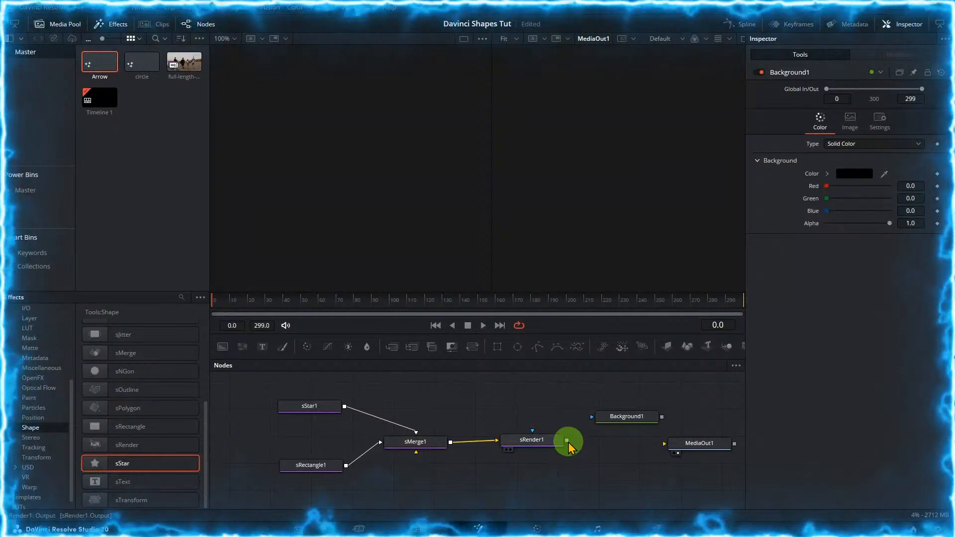
drag(568, 442, 599, 422)
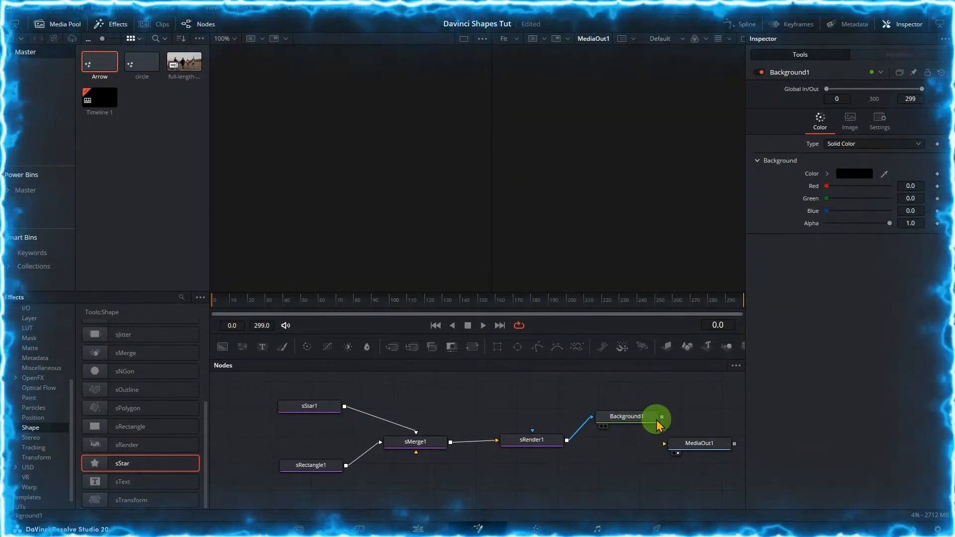
drag(662, 418, 663, 444)
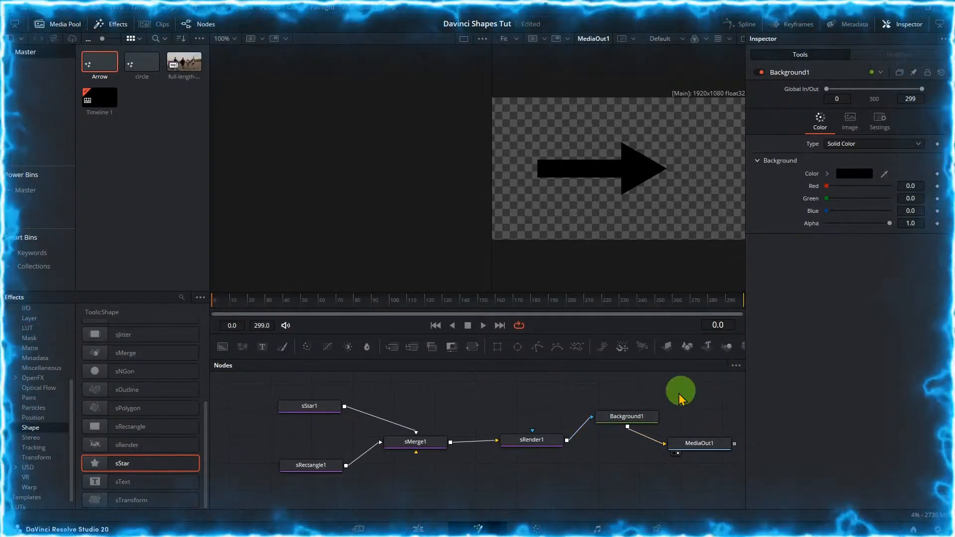
Set the Background1 solid color to pure red (#ff0000) to tint the whole arrow.
click(641, 421)
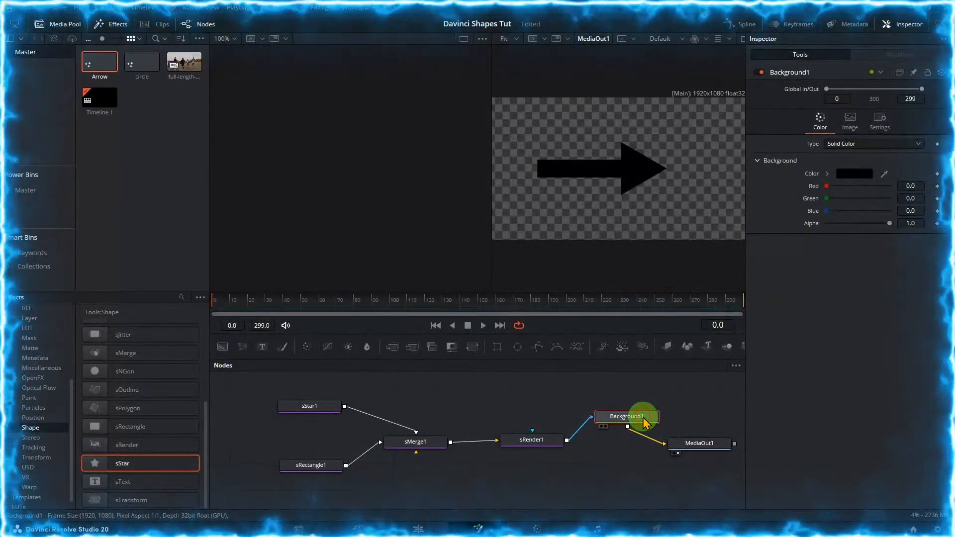
click(860, 175)
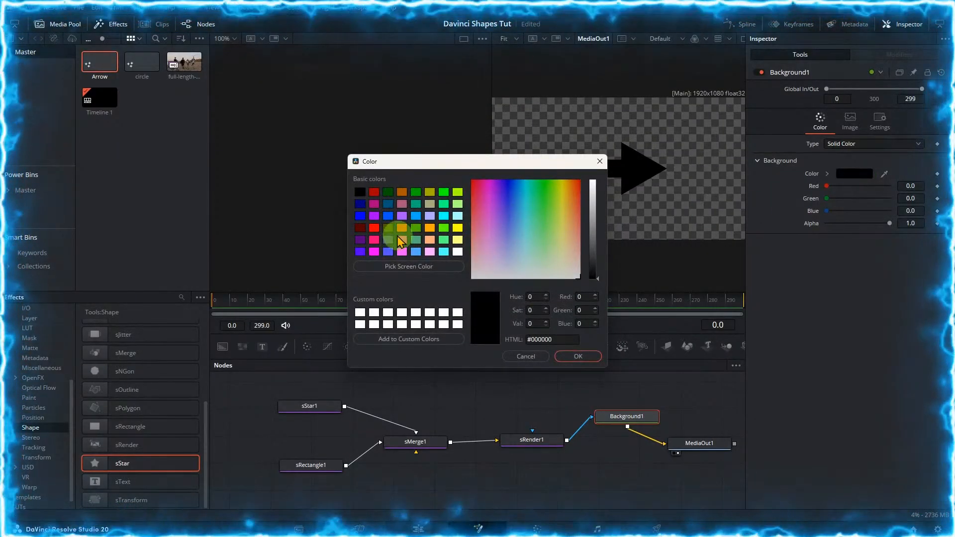
click(374, 227)
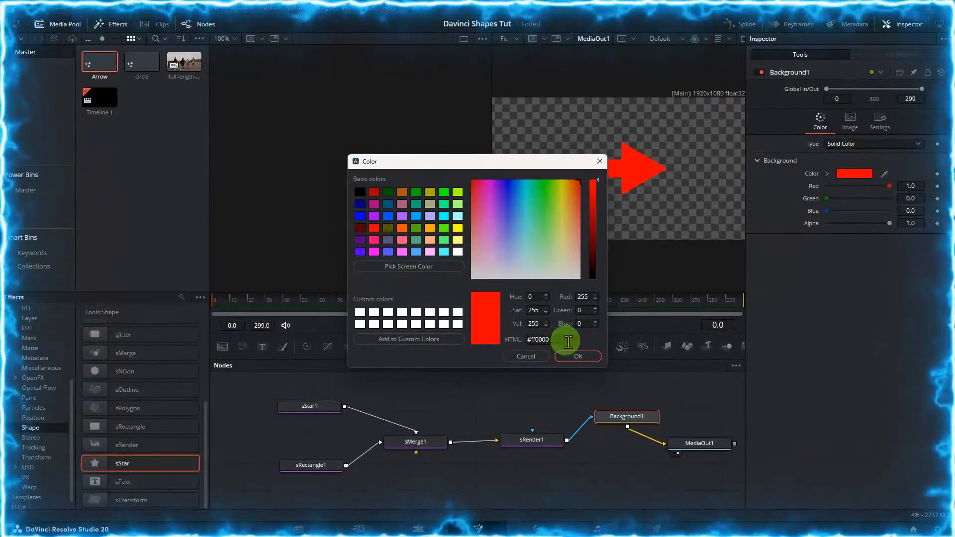
click(591, 360)
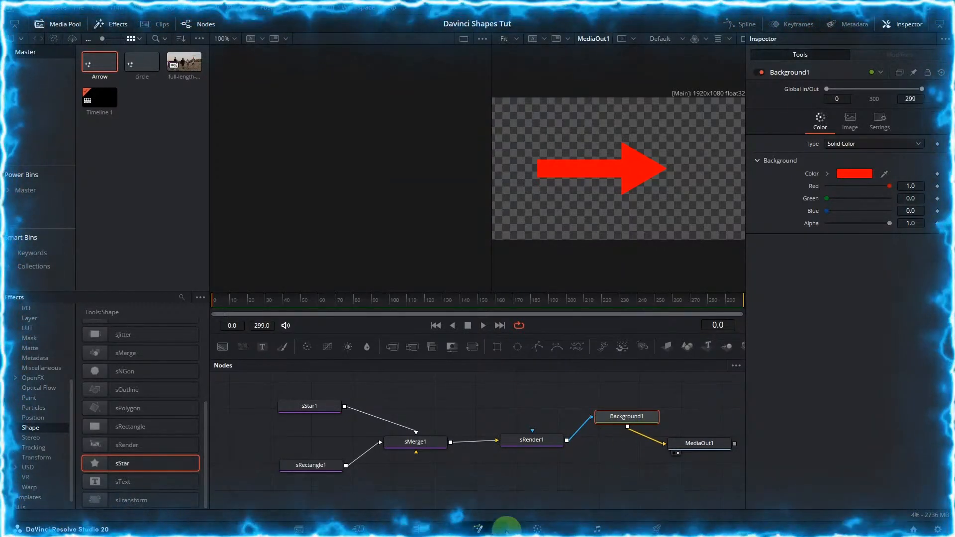
Return to the edit timeline and scale the Arrow clip down to about 0.486 zoom with the on-screen transform.
click(419, 529)
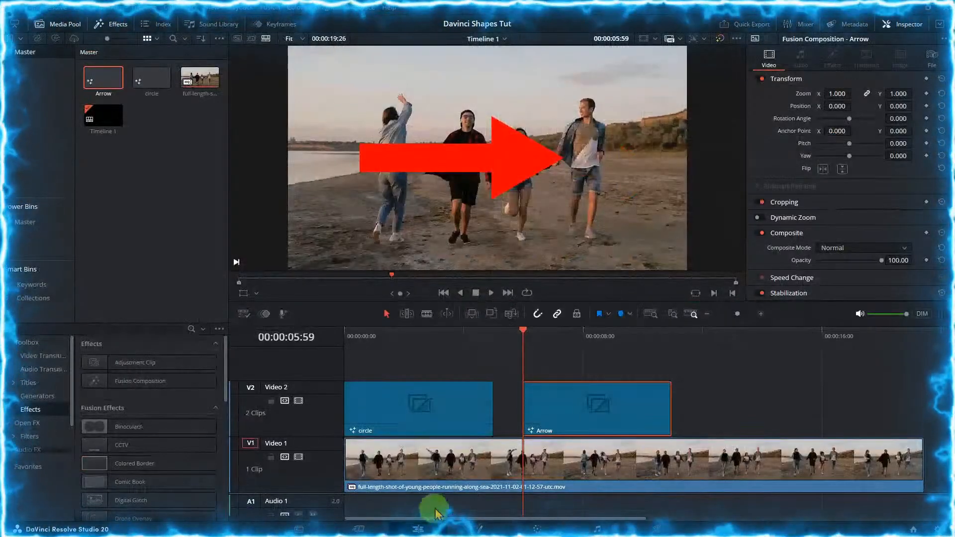
click(593, 355)
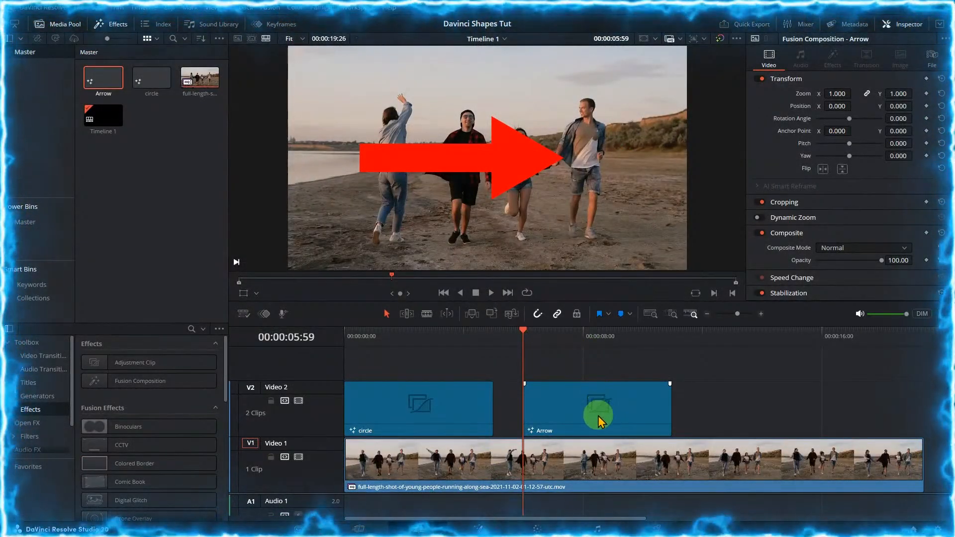
click(243, 293)
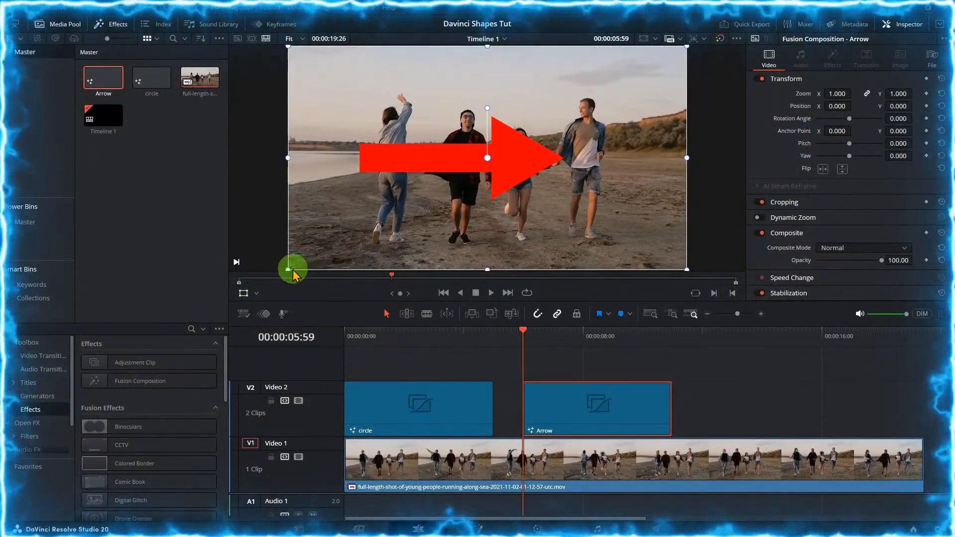
drag(288, 270, 386, 215)
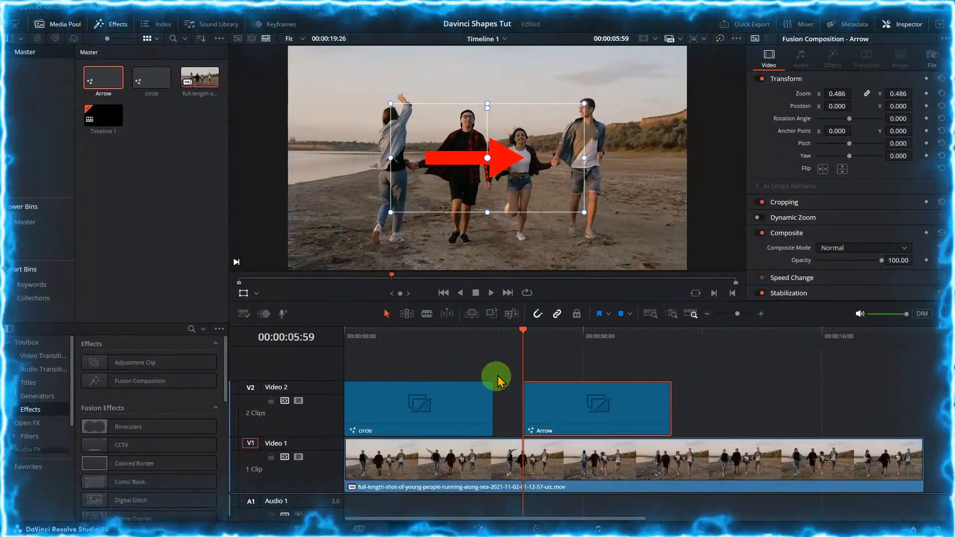
Check the circle overlay at the timeline's start and return to the beginning of the Arrow clip.
click(442, 293)
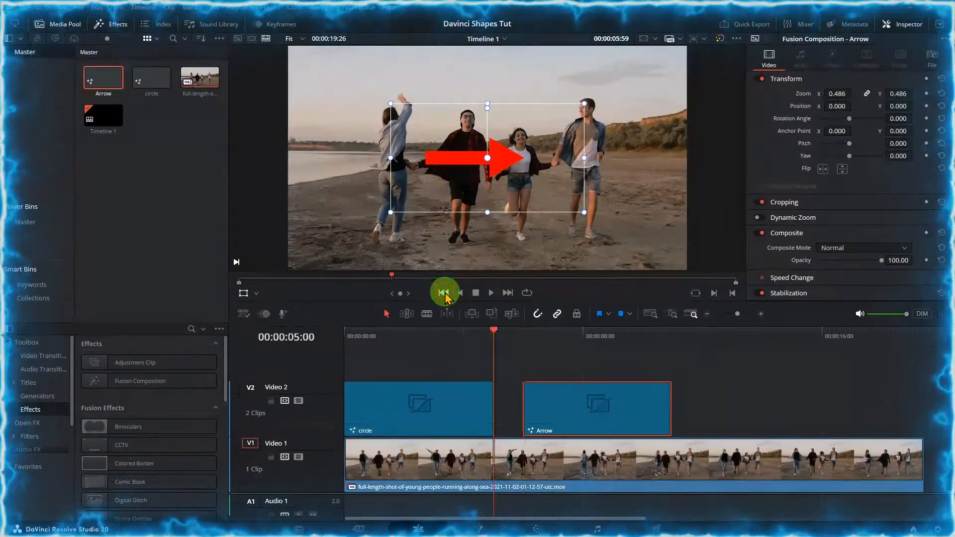
click(445, 297)
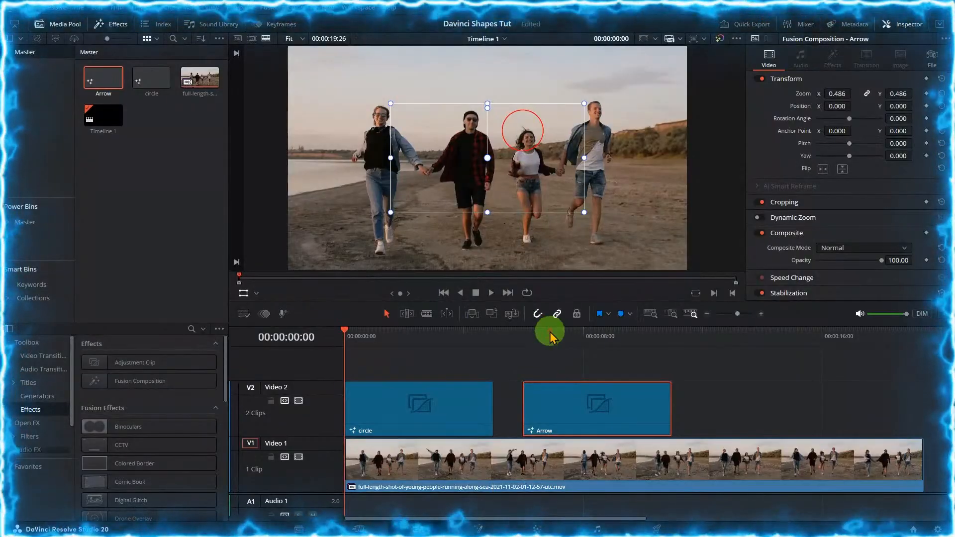
click(524, 333)
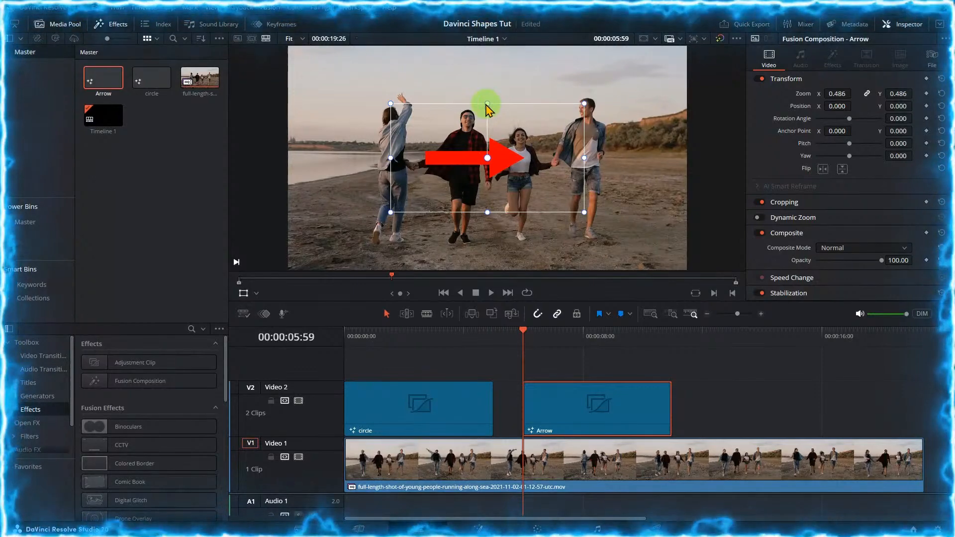
Reduce the Arrow clip's Y zoom to about 0.387, set its rotation angle to -90, and save the project.
mouse_move(494, 105)
mouse_down()
mouse_move(510, 109)
mouse_move(503, 119)
mouse_up()
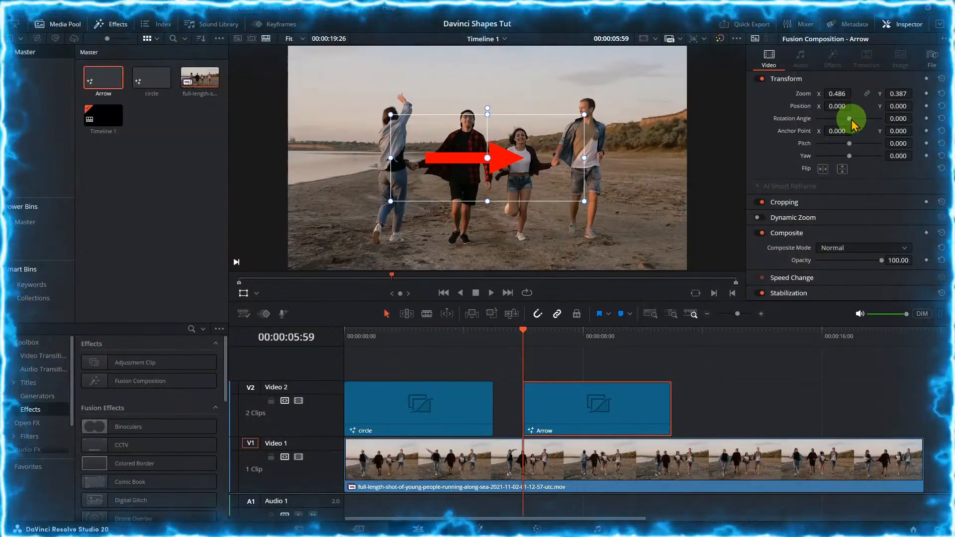
click(898, 121)
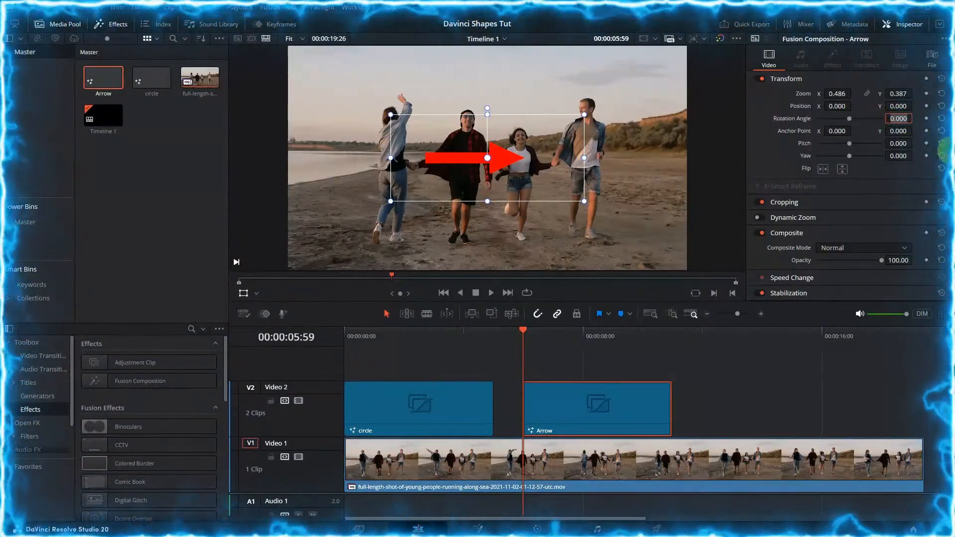
text(-90)
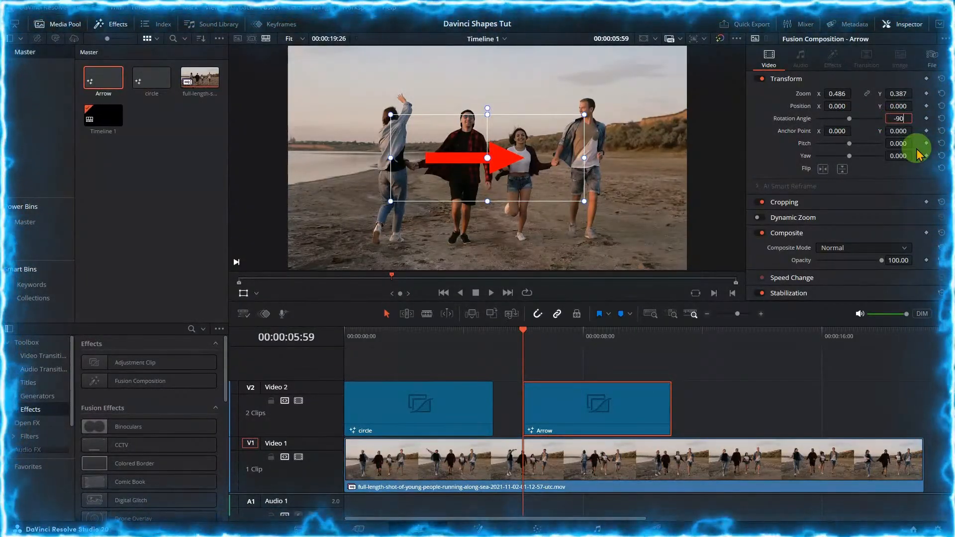
key(Return)
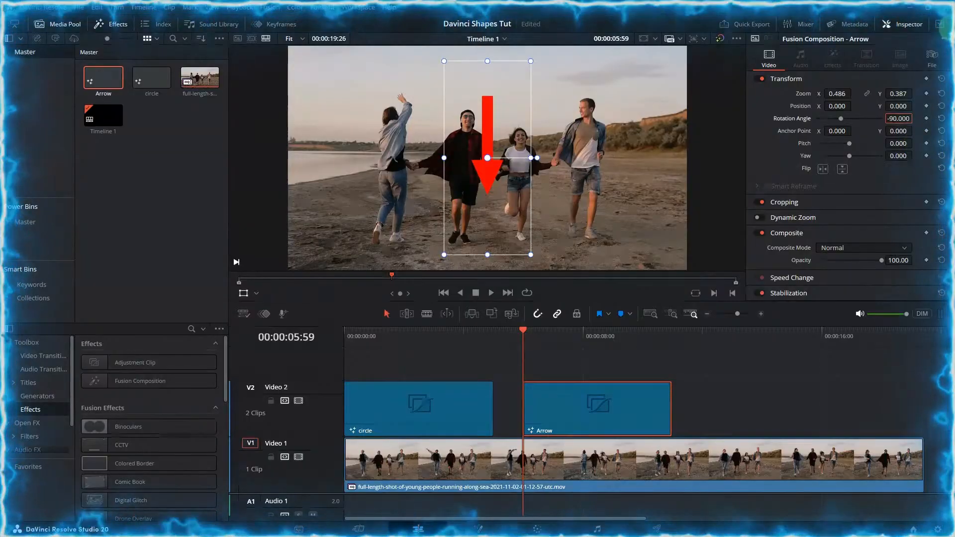
key(ctrl+s)
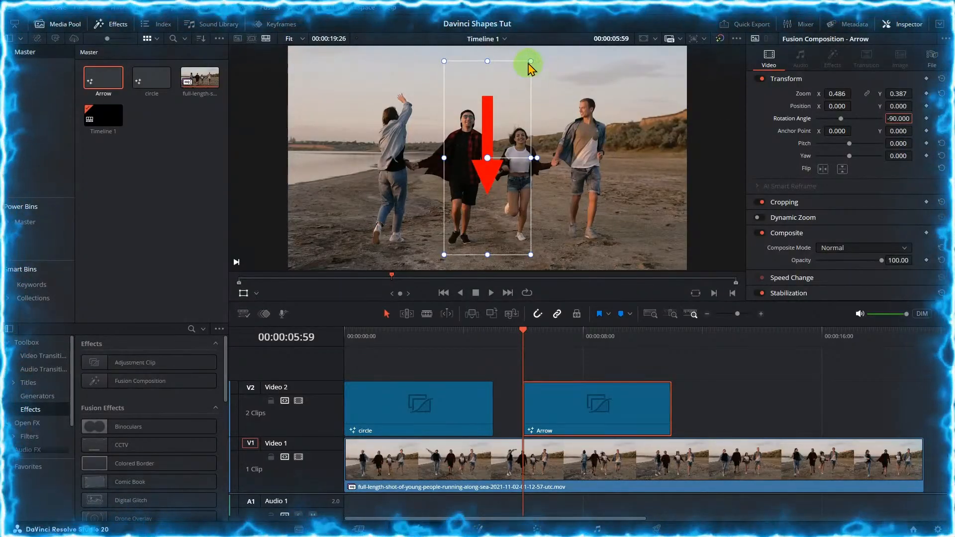
Shrink the arrow to about 0.229 by 0.182 zoom and place it above the plaid-shirted man's head, near position -96, 340.
drag(531, 61, 479, 81)
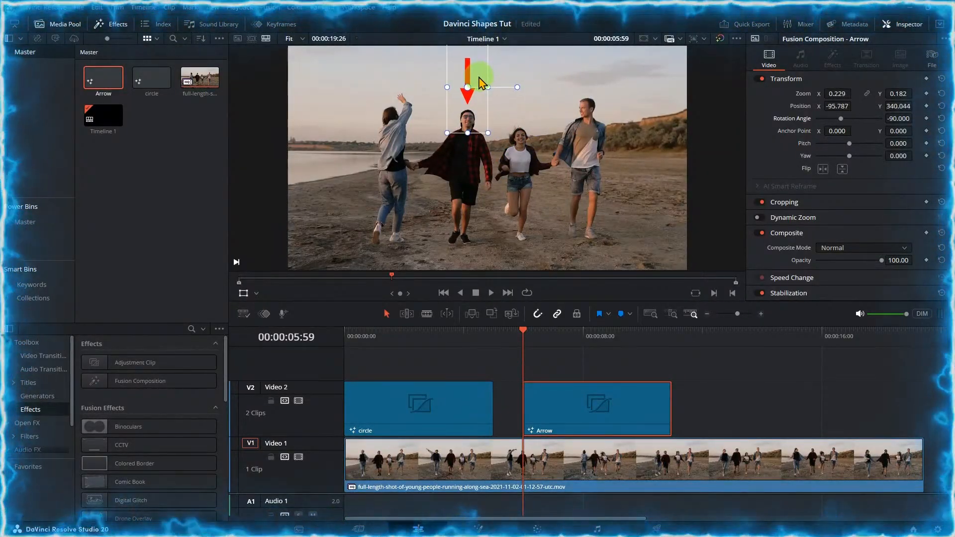
click(243, 293)
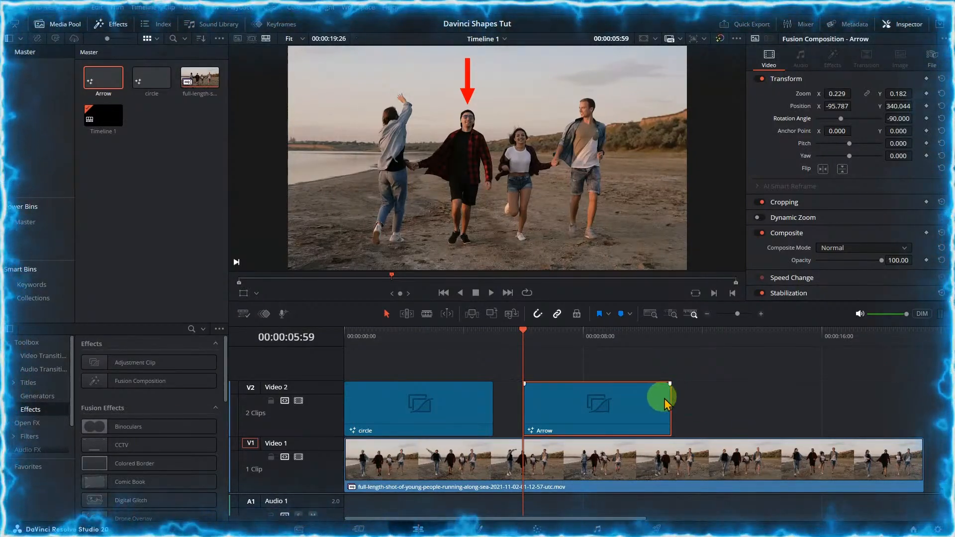
Open the Arrow clip's Fusion composition and look through the available shape tools.
right_click(617, 413)
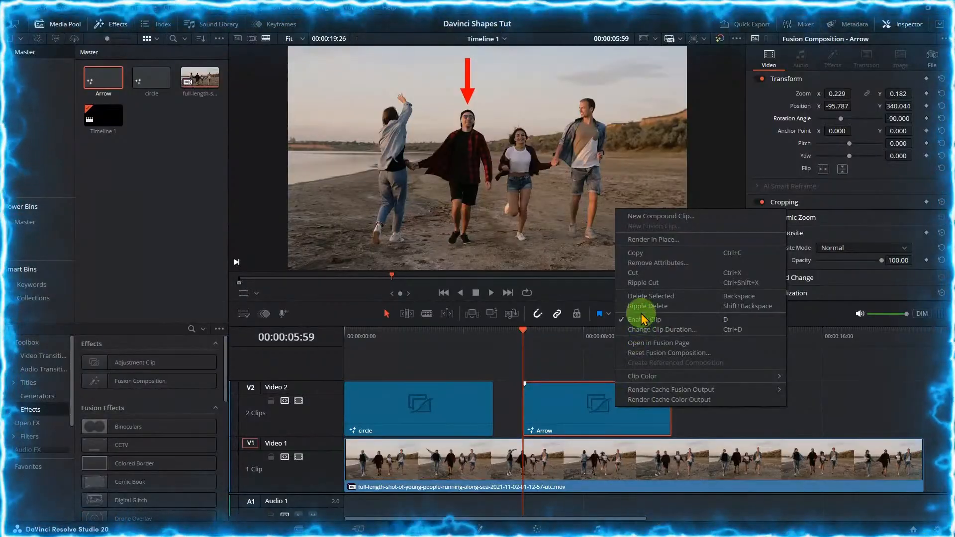
click(652, 343)
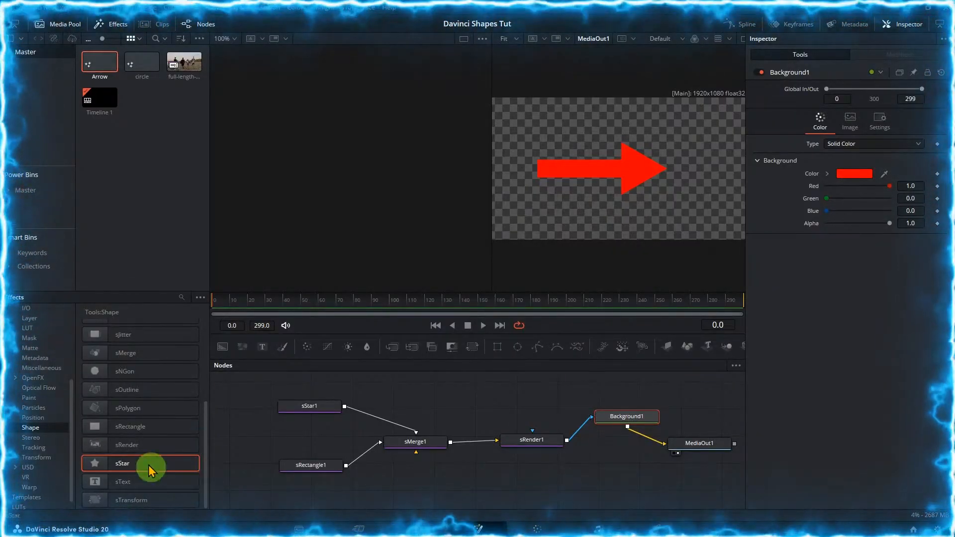
scroll(151, 470, up, 3)
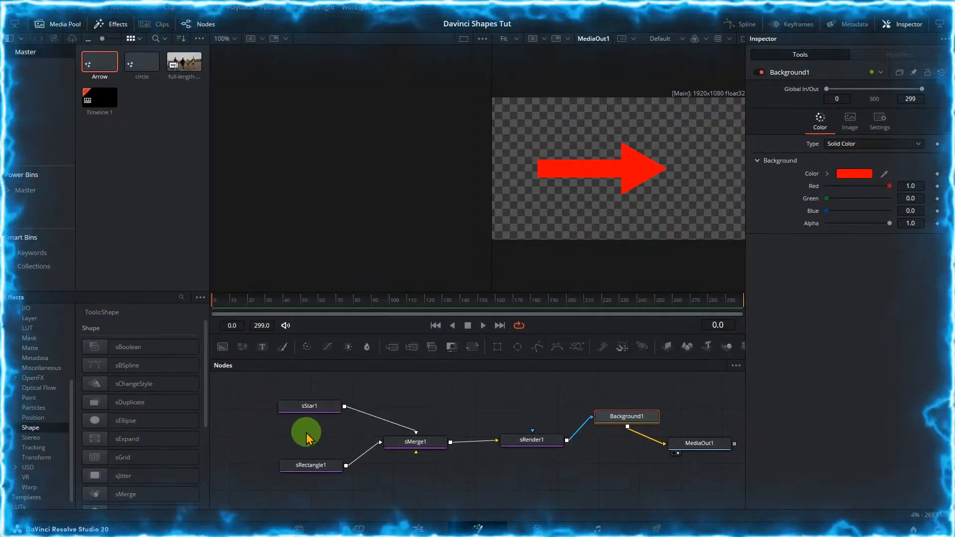
click(419, 522)
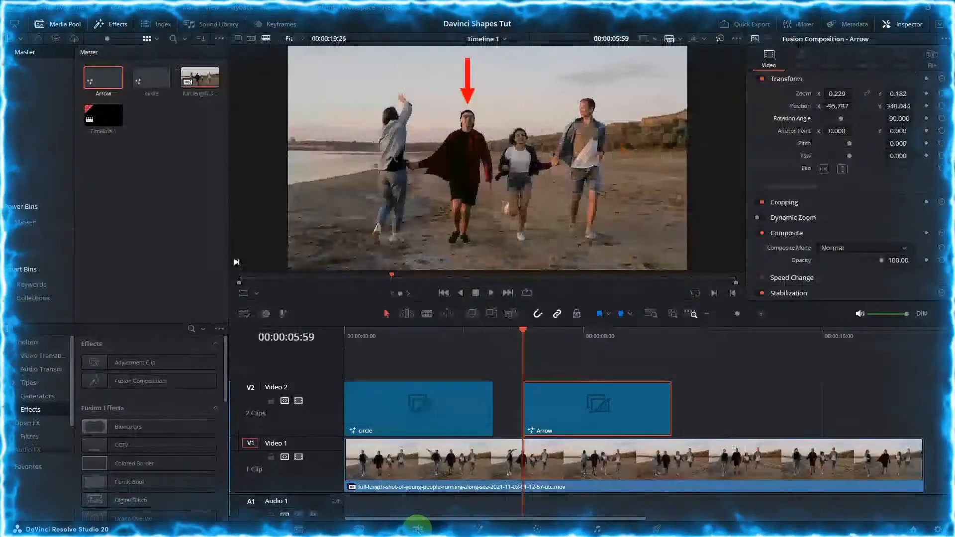
Open the circle clip in Fusion and connect a new sRectangle node to sRender1 in place of sEllipse1.
click(398, 427)
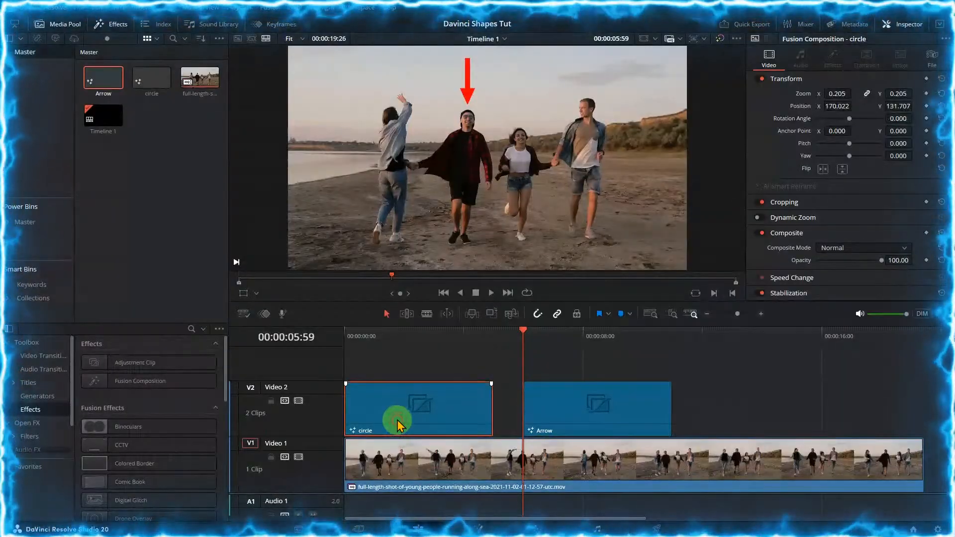
right_click(400, 410)
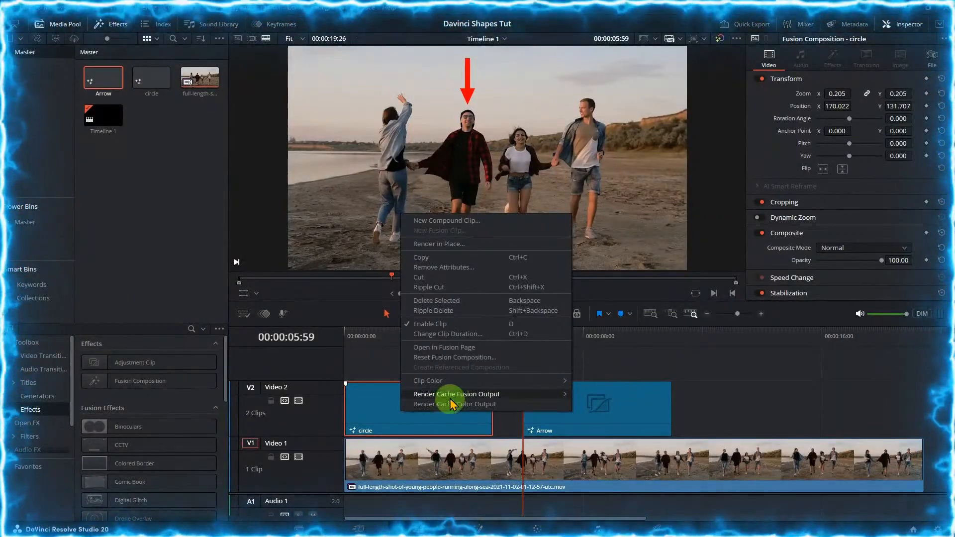
click(444, 348)
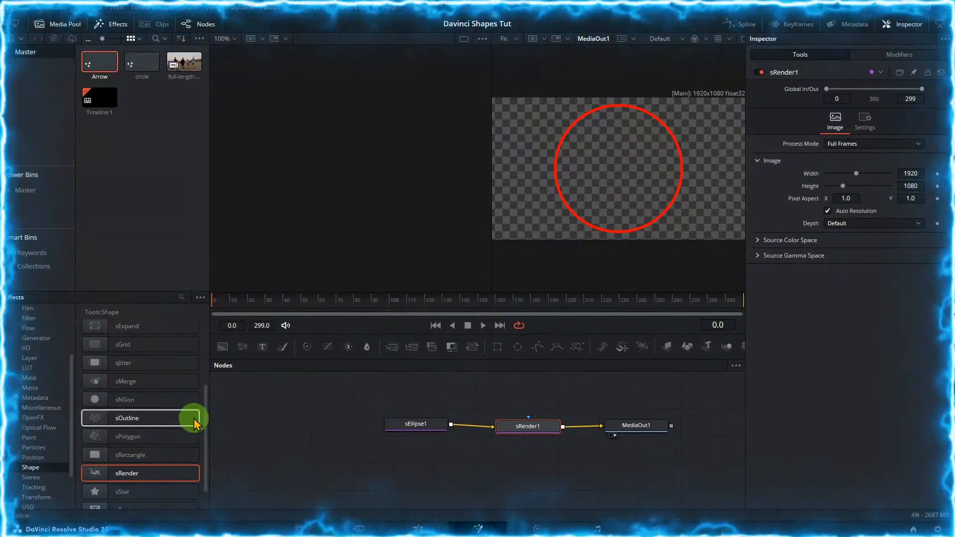
click(178, 456)
drag(178, 457, 409, 465)
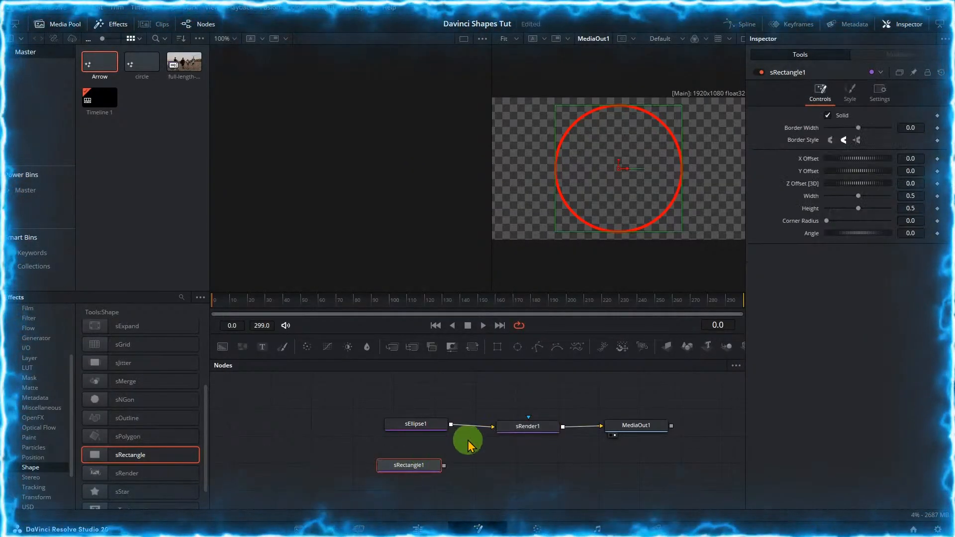
click(486, 427)
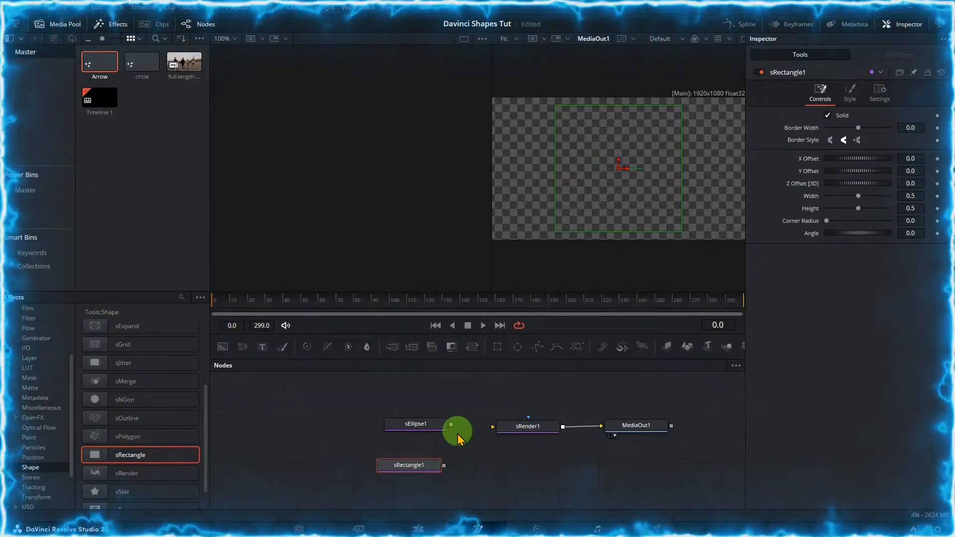
drag(443, 466, 492, 427)
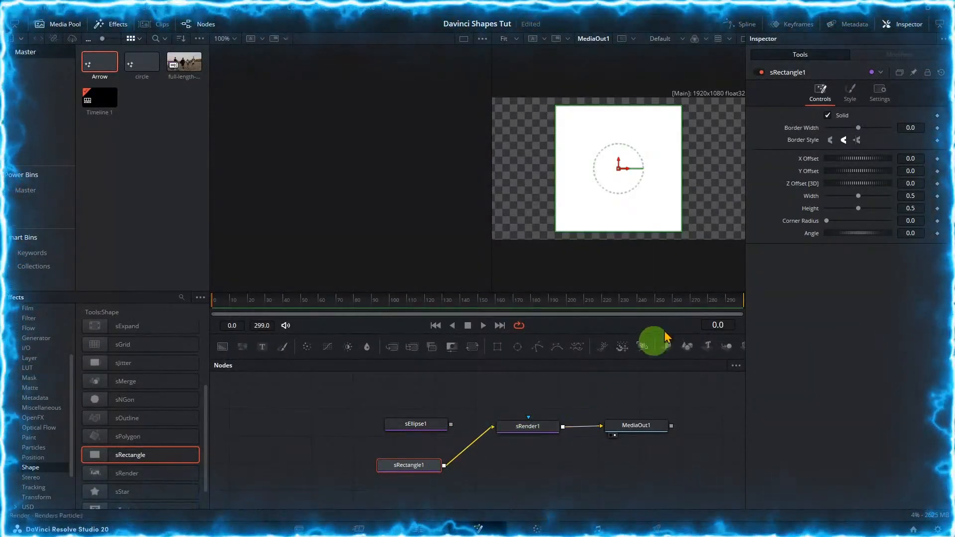
Rotate the rectangle to an angle of about 49.6 and shrink it to about 0.259 wide by 0.241 high.
click(849, 95)
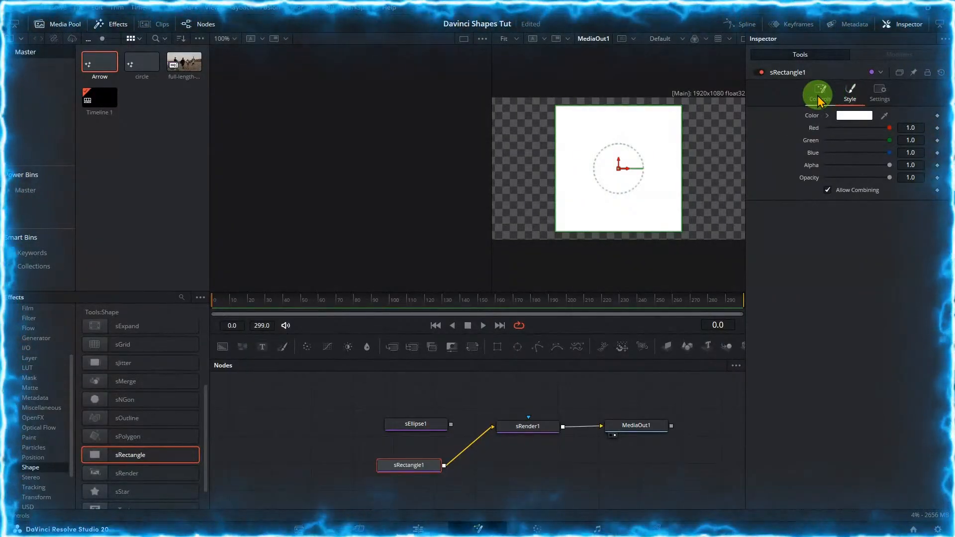
click(819, 95)
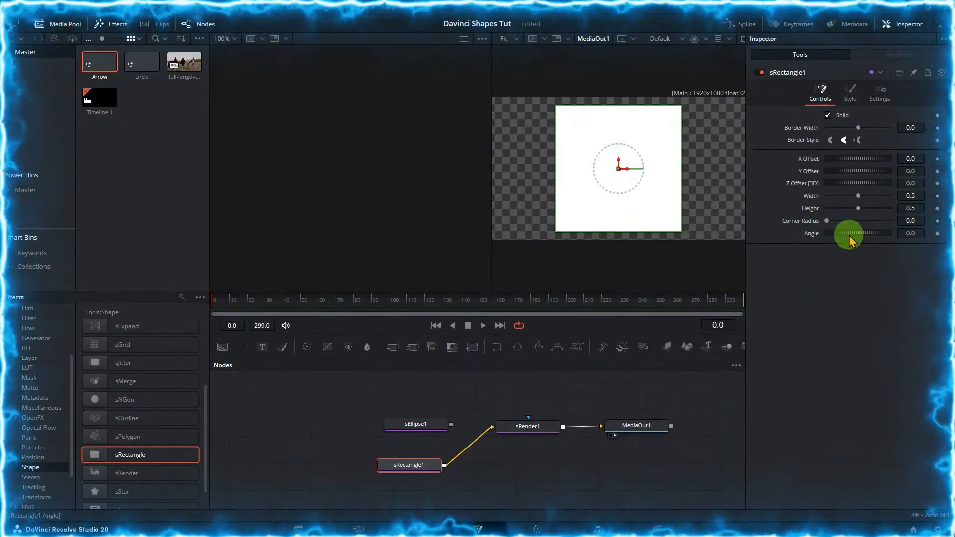
drag(851, 233, 861, 238)
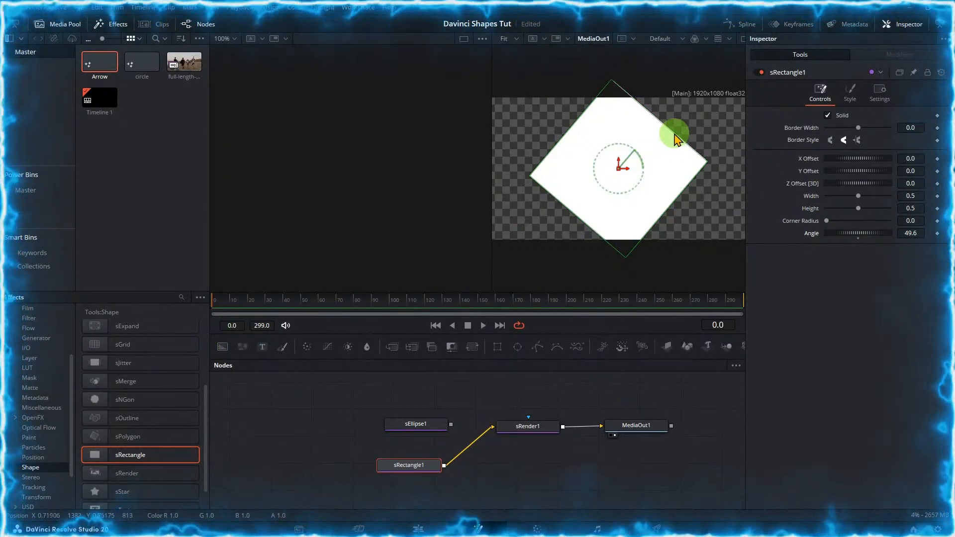
drag(676, 139, 659, 164)
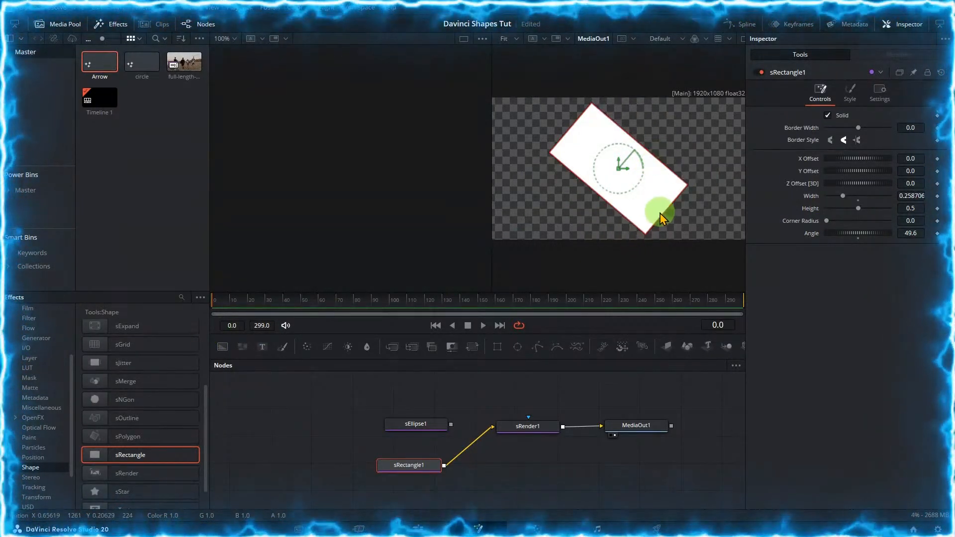
drag(664, 220, 641, 199)
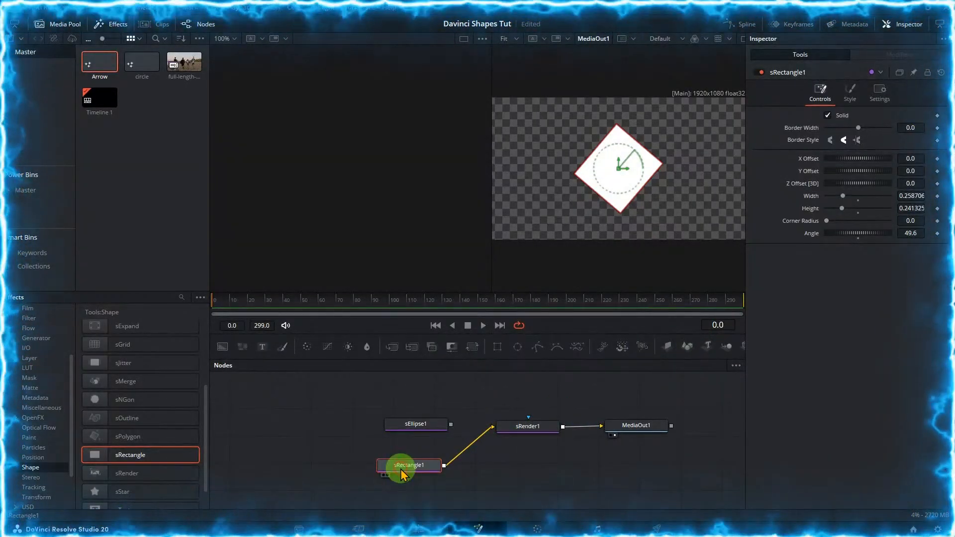
Delete sRectangle1 and connect a new sStar node to sRender1 in its place.
key(Delete)
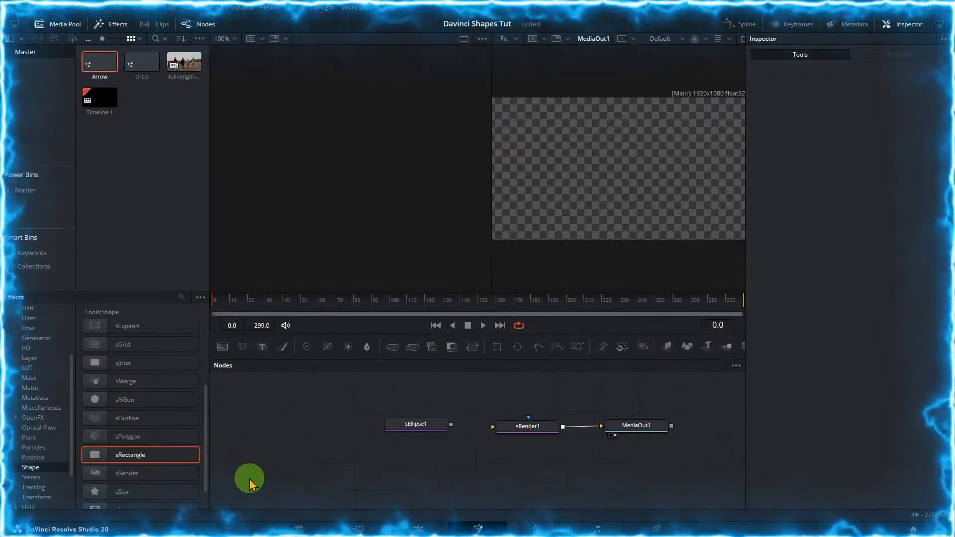
drag(167, 495, 425, 467)
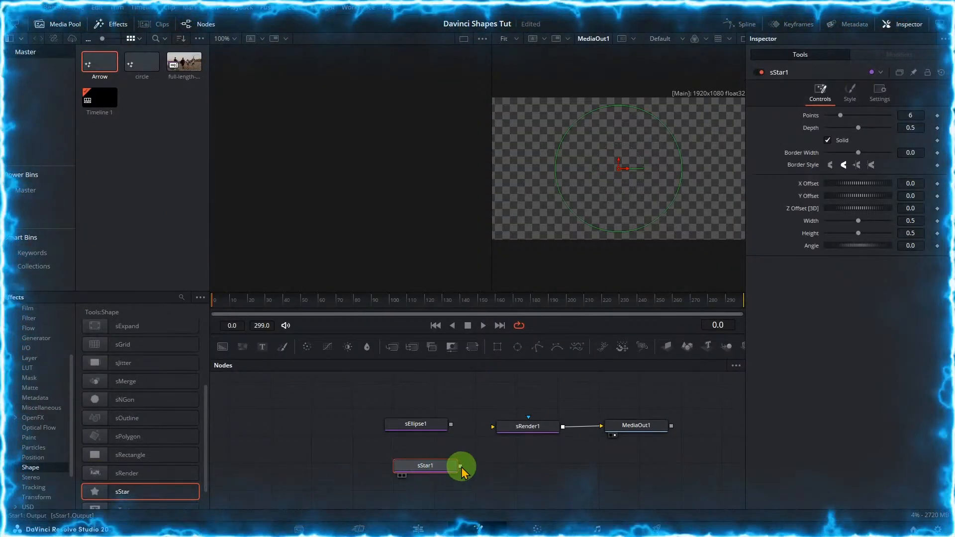
drag(481, 432, 492, 428)
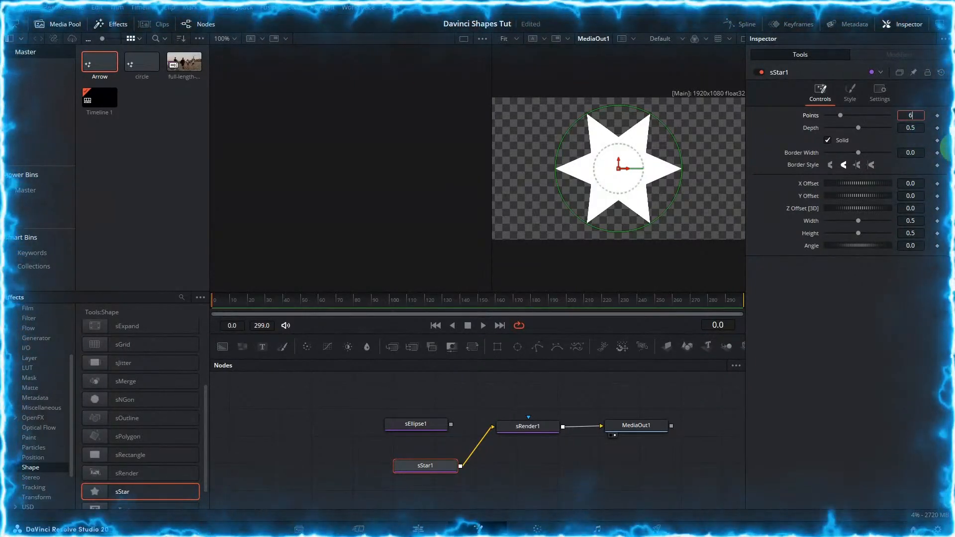
Give the star 5 points and an angle of about 18.3, and change it to 25 points with a depth of about 0.724.
key(Tab)
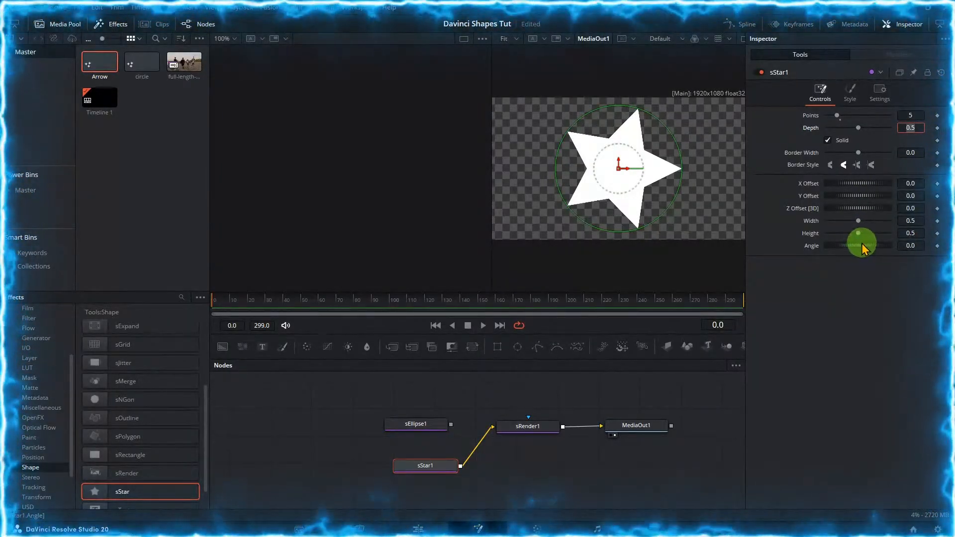
drag(862, 245, 866, 258)
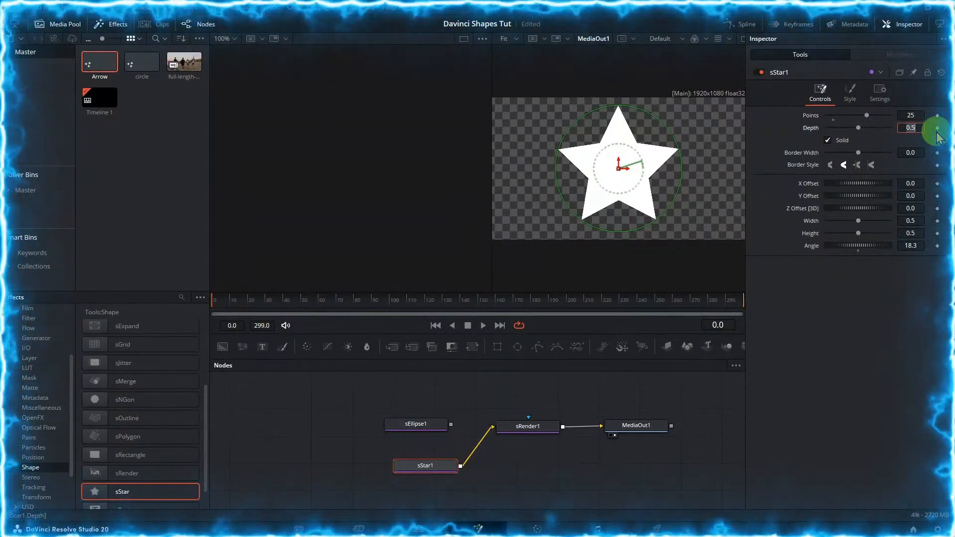
key(Tab)
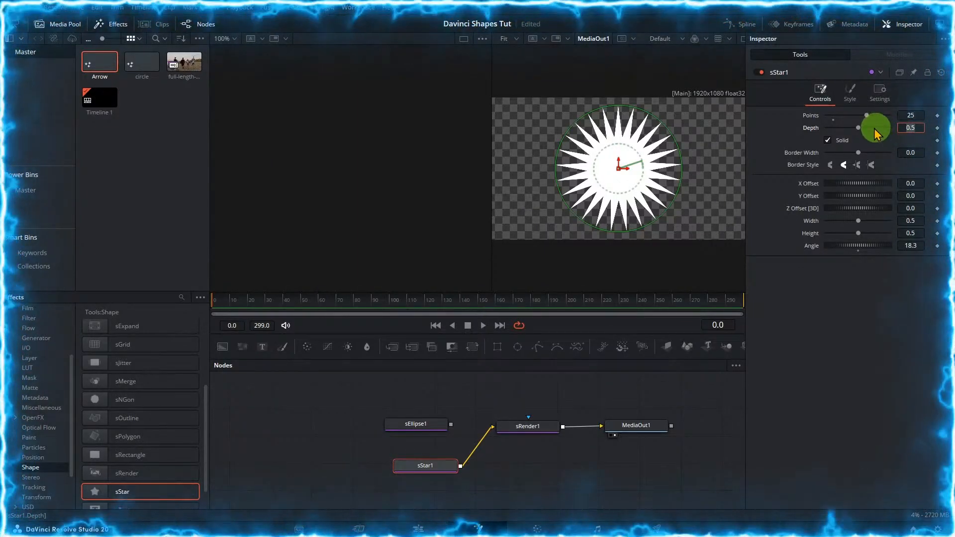
drag(858, 129, 873, 141)
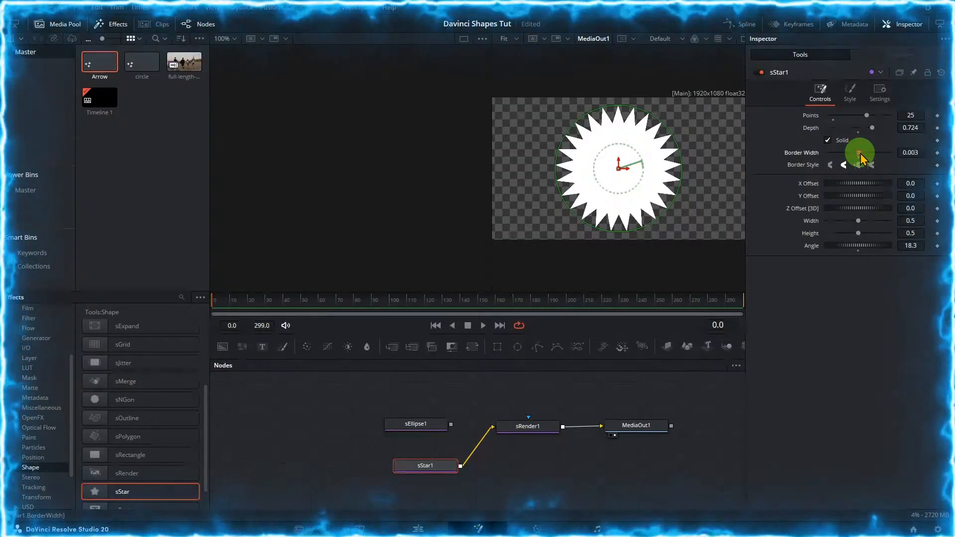
Set the star's border width to about 0.01 and compare the border styles, settling on the third, sharp-cornered one.
drag(860, 159, 862, 169)
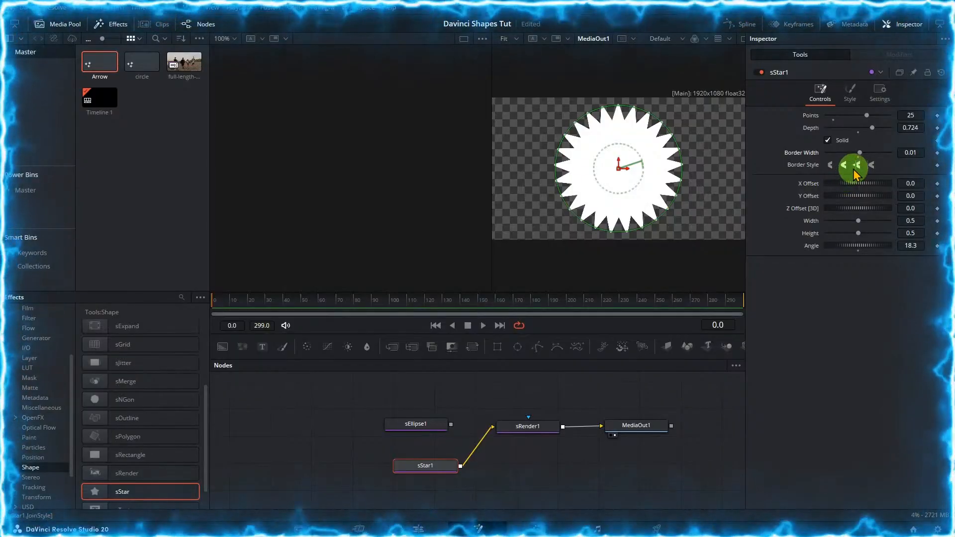
click(856, 165)
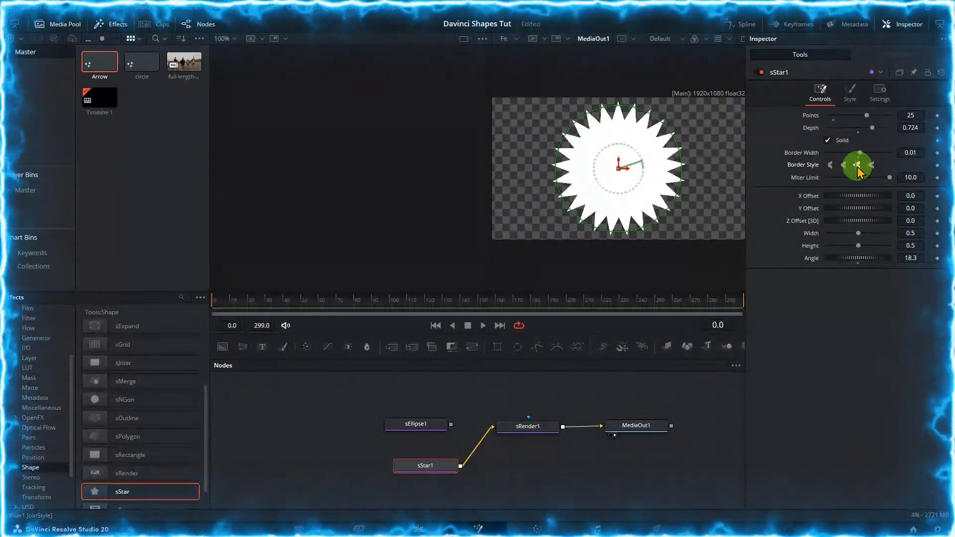
click(869, 165)
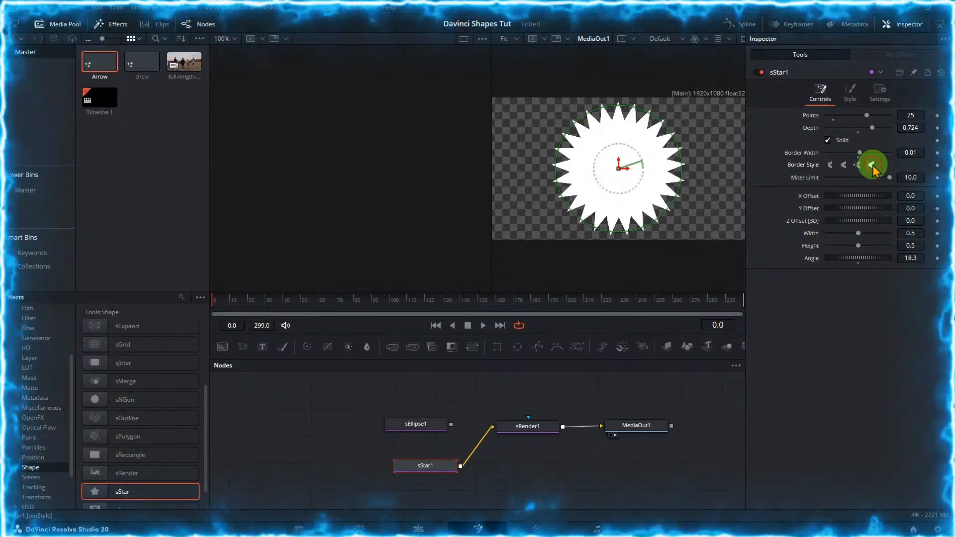
click(841, 167)
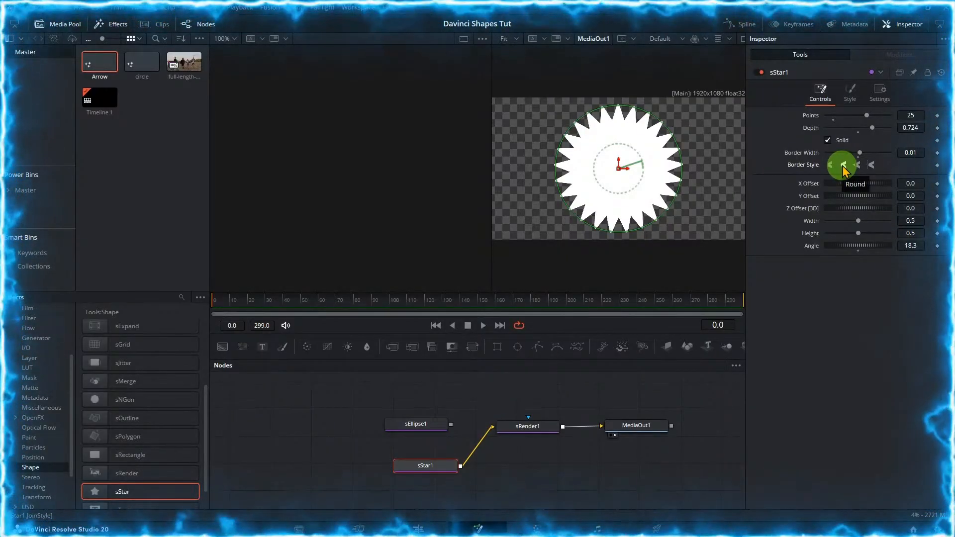
click(859, 166)
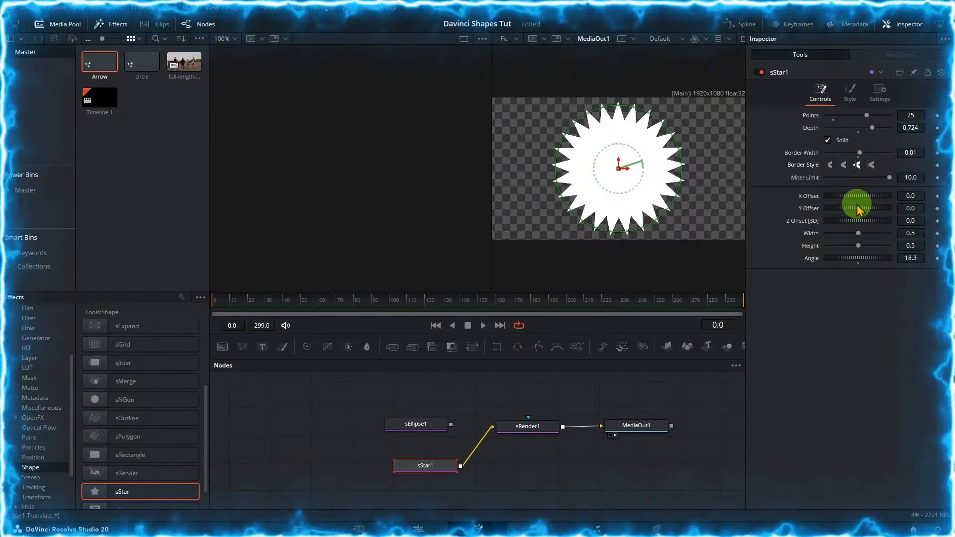
Try a Y offset of about 0.029 on the star and reset it to 0.
drag(857, 208, 894, 211)
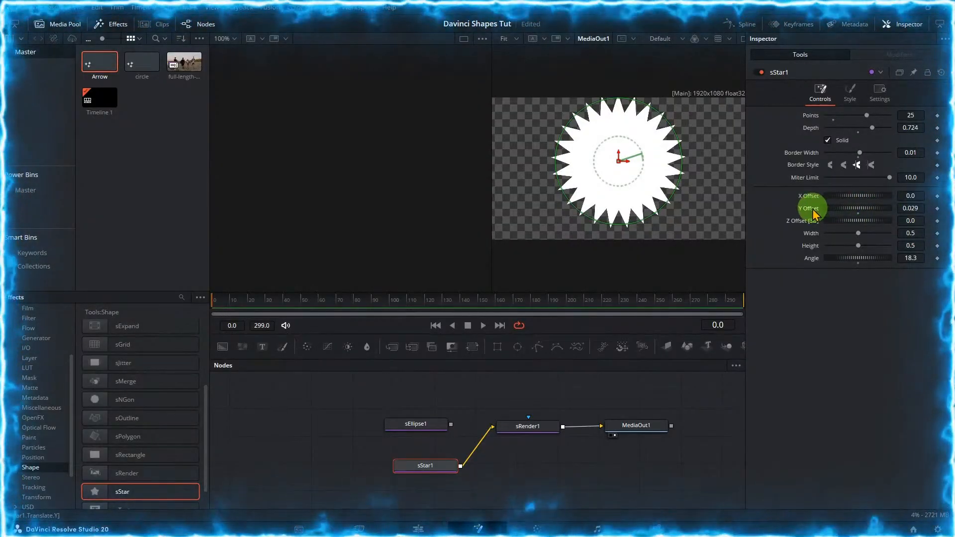
double_click(856, 214)
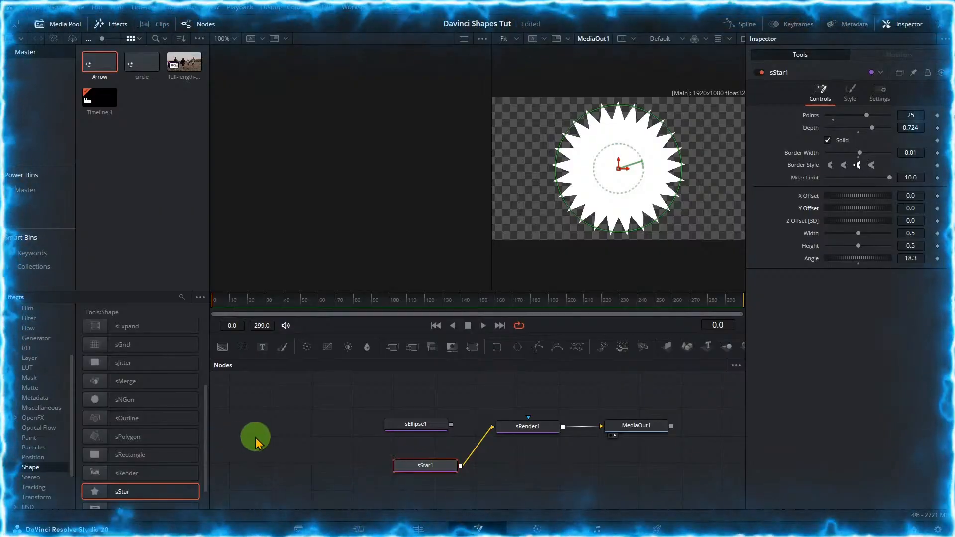
Look through the remaining Shape tools and the available Mask tools.
scroll(170, 435, down, 2)
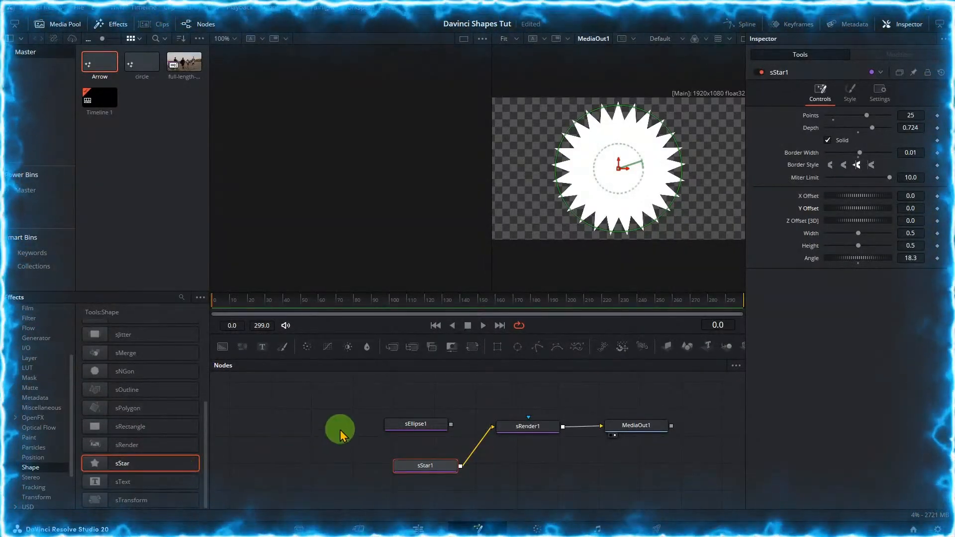
scroll(333, 437, up, 4)
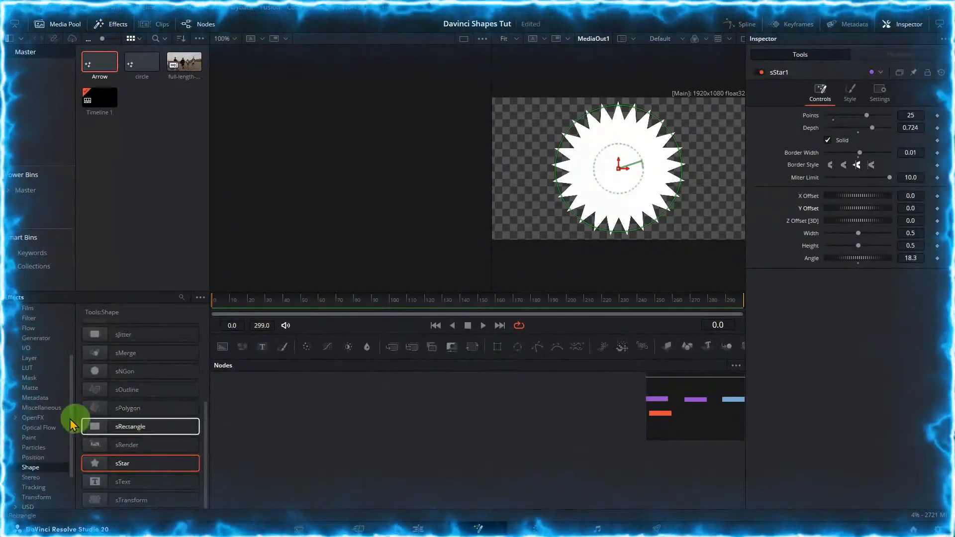
click(30, 378)
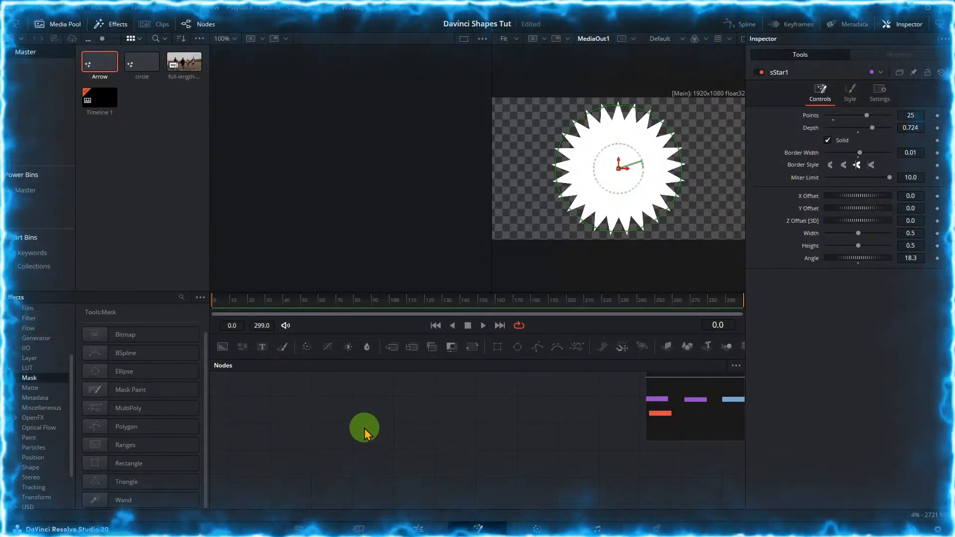
Return to the edit timeline and open the Arrow clip in Fusion.
click(426, 528)
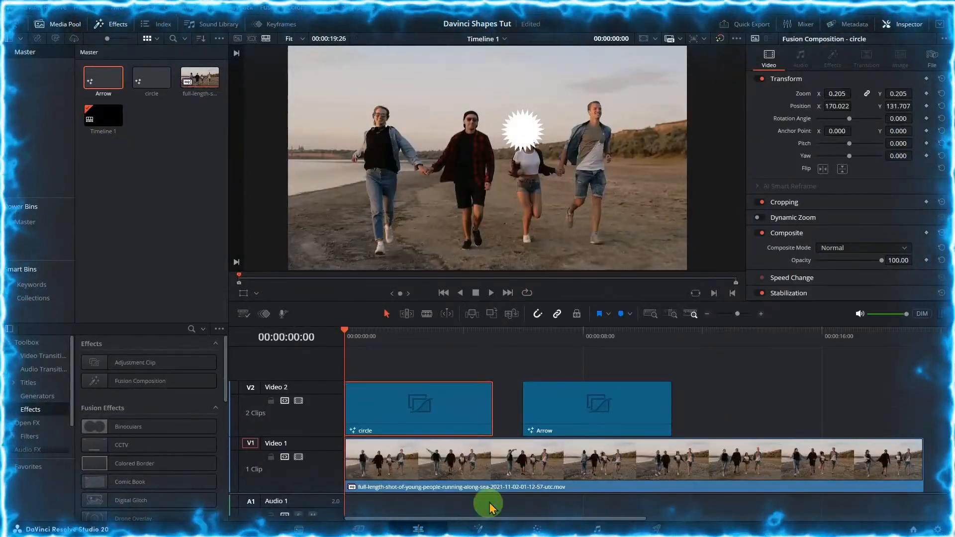
click(586, 407)
right_click(585, 412)
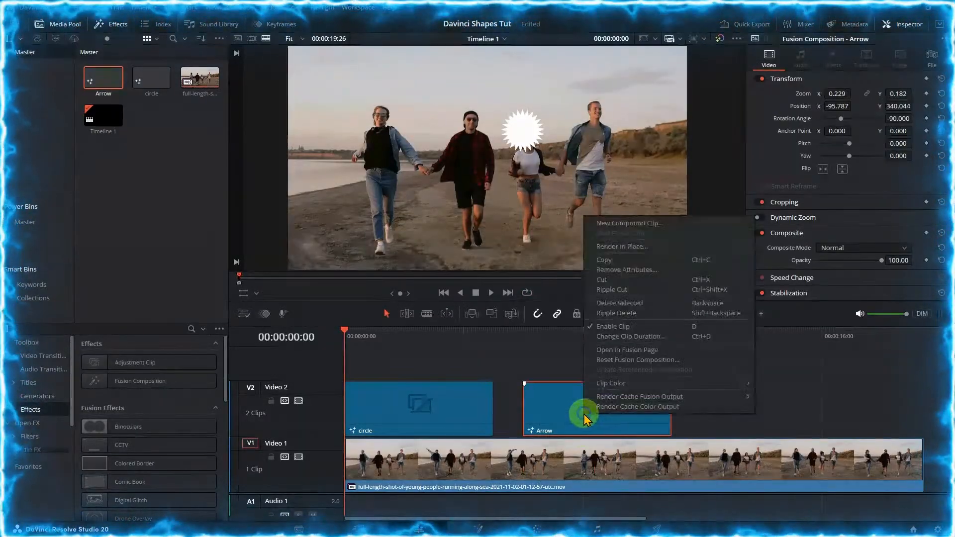
click(618, 350)
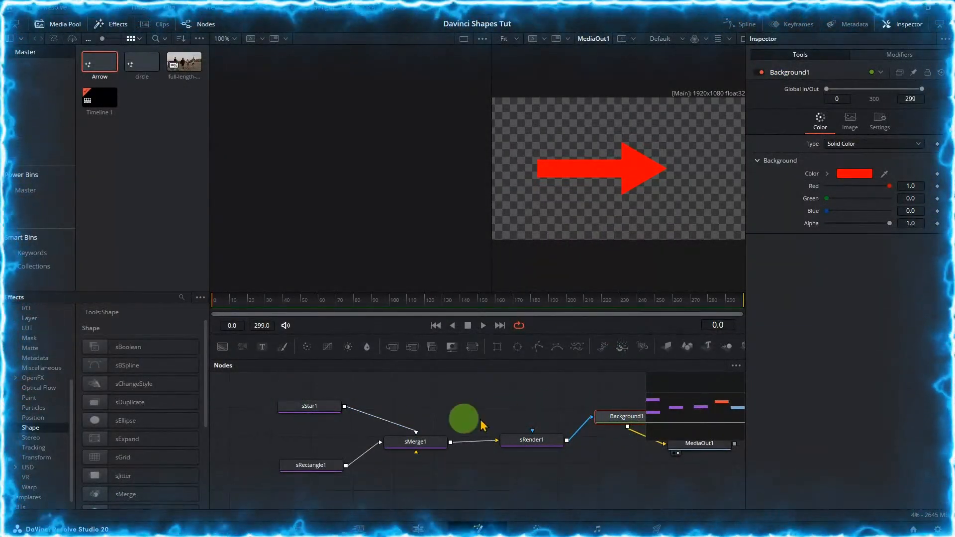
Select all nodes of the arrow composition and reposition them so the whole chain up to MediaOut1 fits the node area.
drag(256, 391, 718, 482)
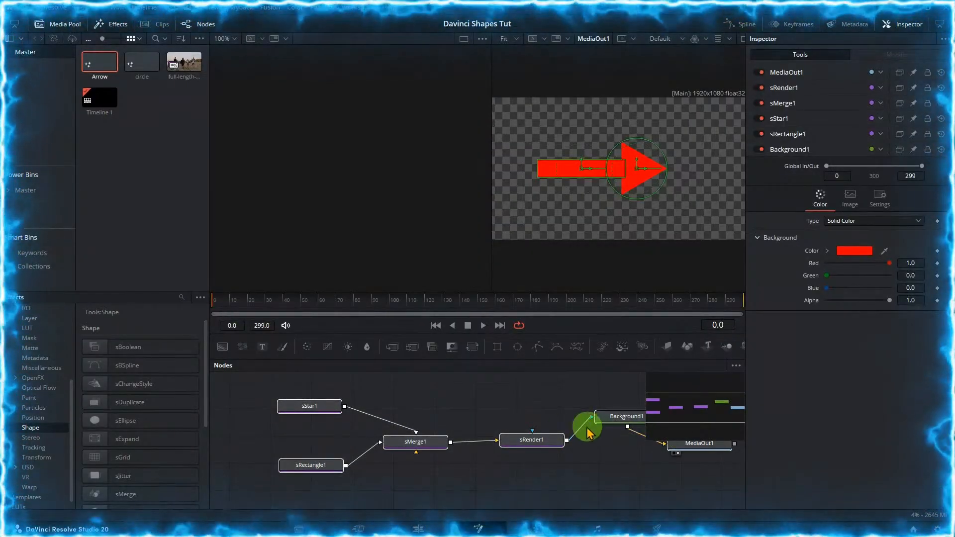
drag(532, 444, 489, 453)
click(488, 452)
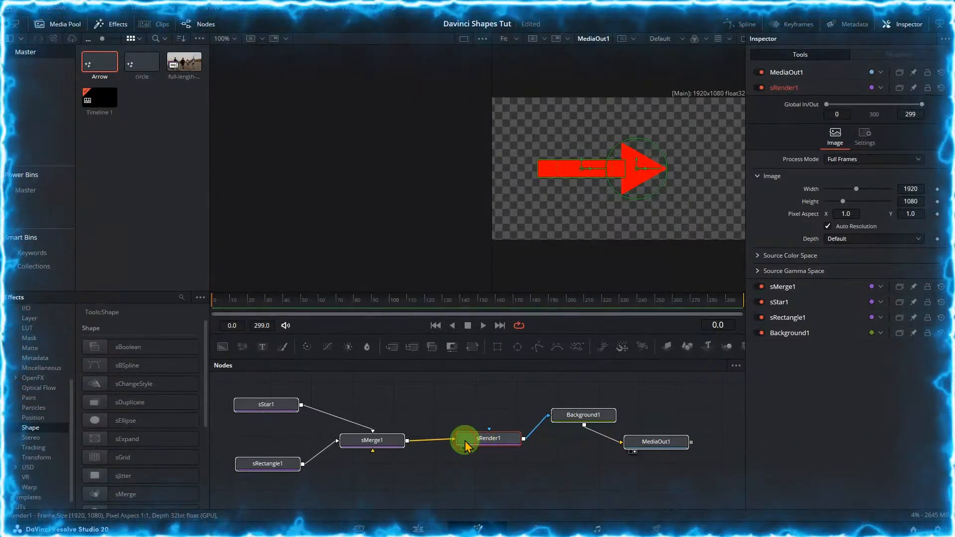
click(373, 441)
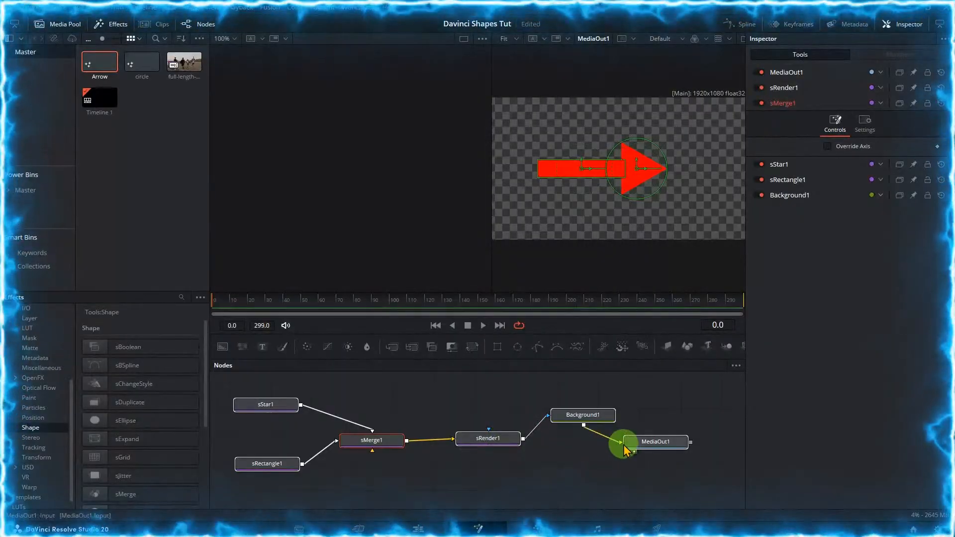
drag(638, 444, 614, 444)
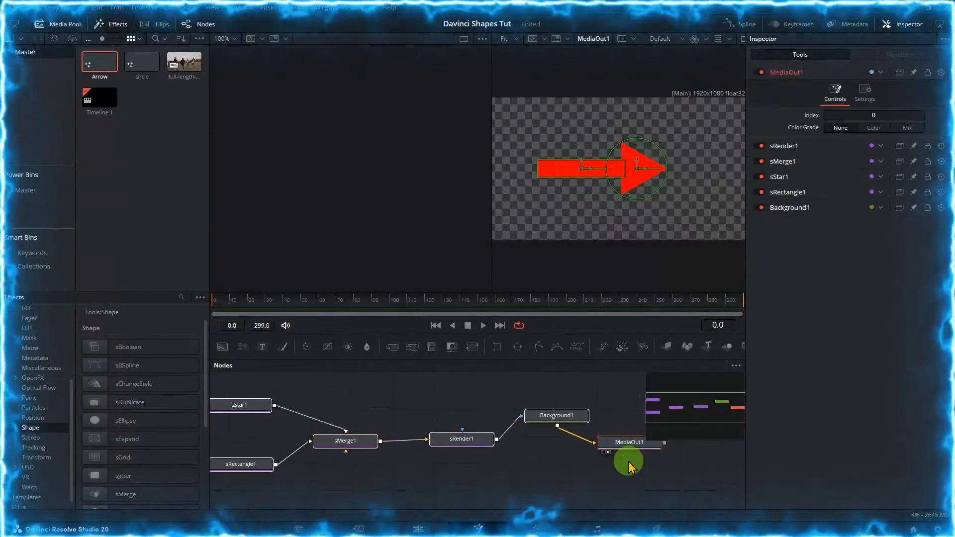
click(695, 432)
drag(694, 431, 692, 411)
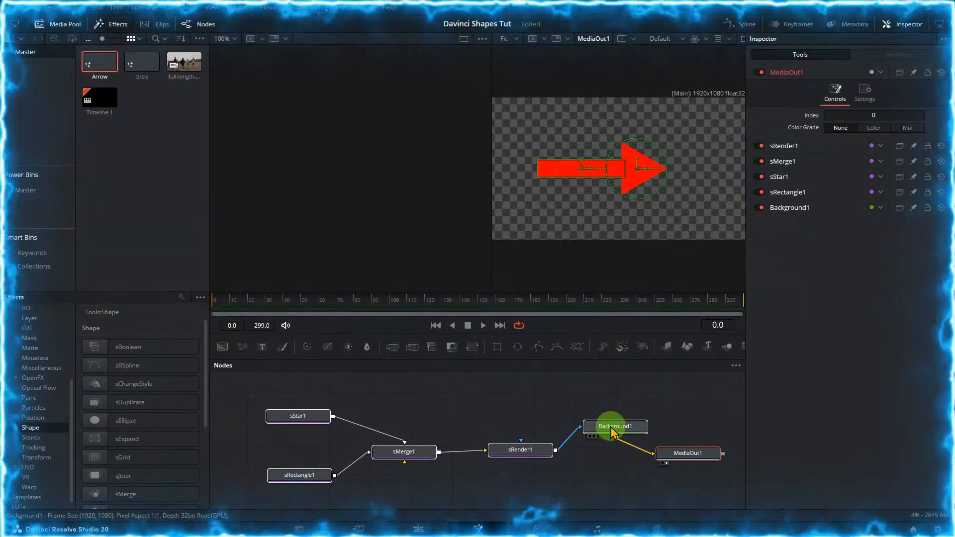
mouse_move(611, 429)
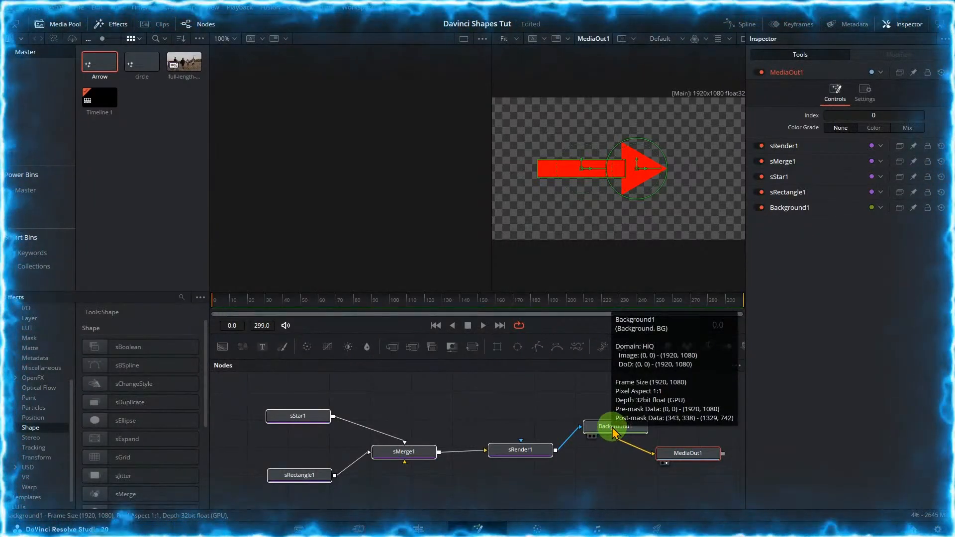
mouse_move(529, 460)
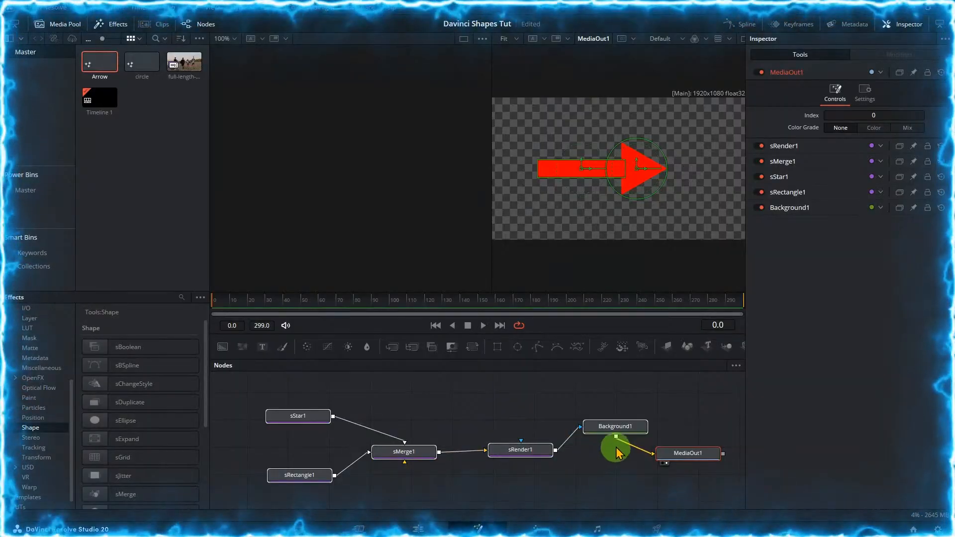
mouse_move(611, 430)
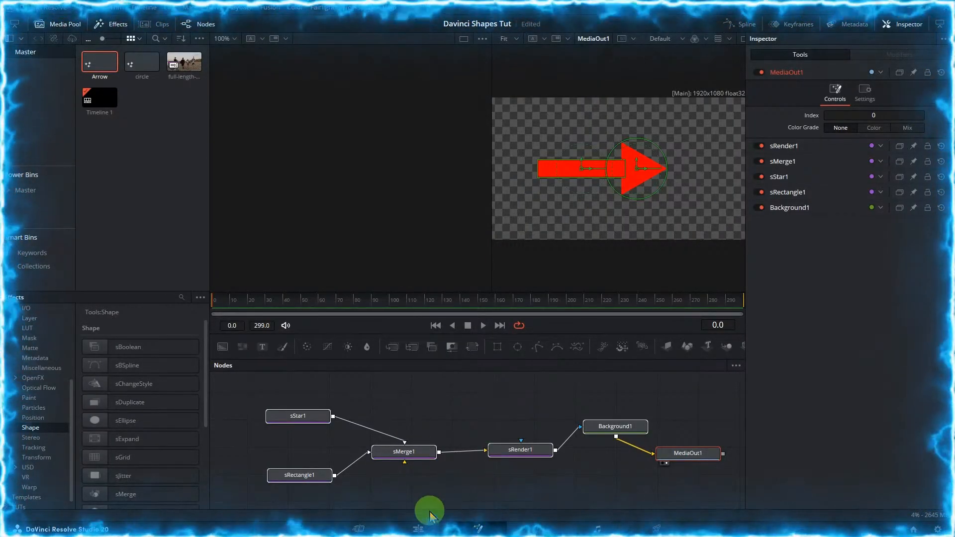
Return to the edit timeline and store the Arrow and circle compositions in the Master Power Bin.
click(419, 528)
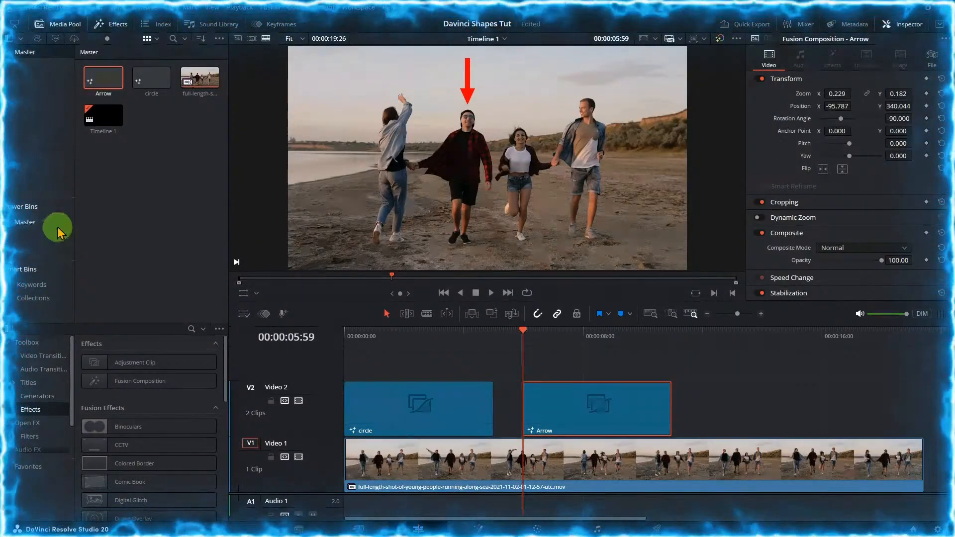
click(218, 42)
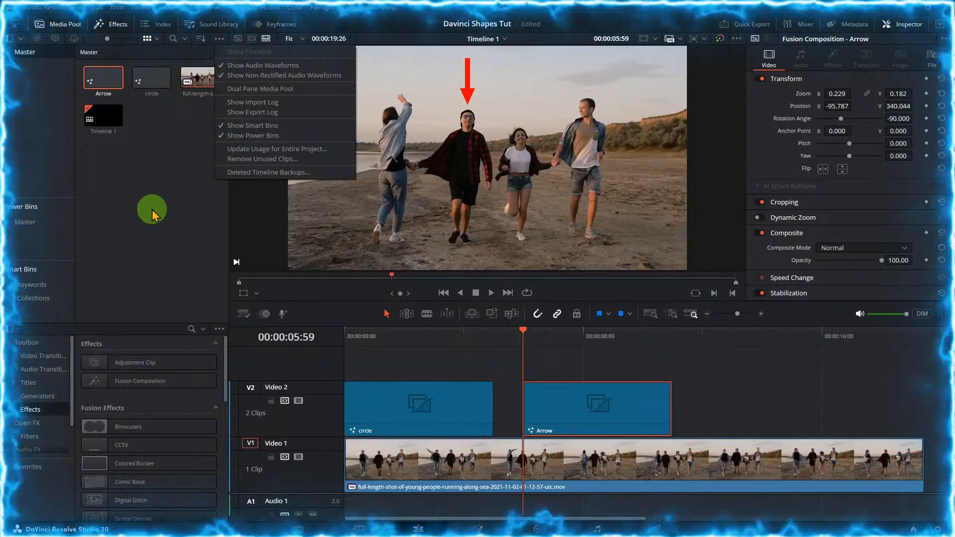
click(153, 213)
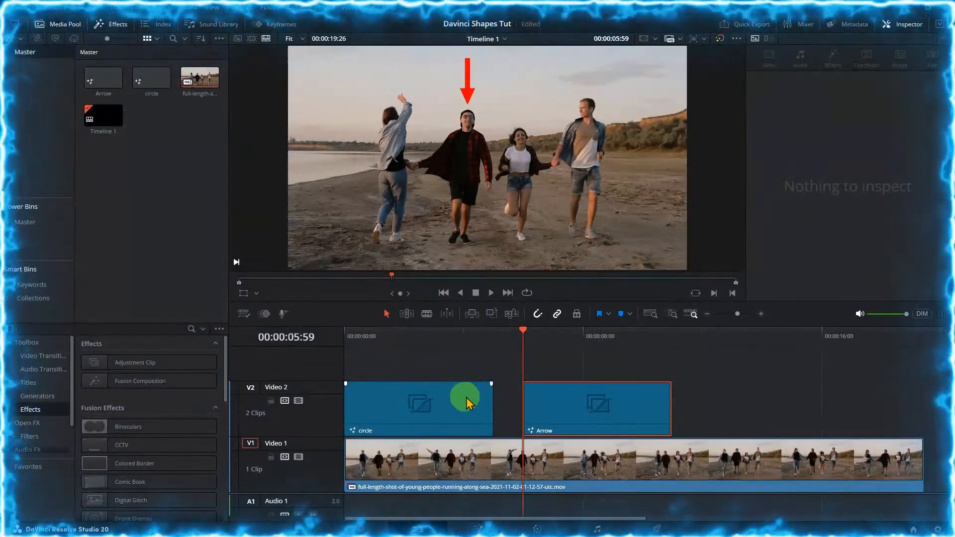
click(608, 404)
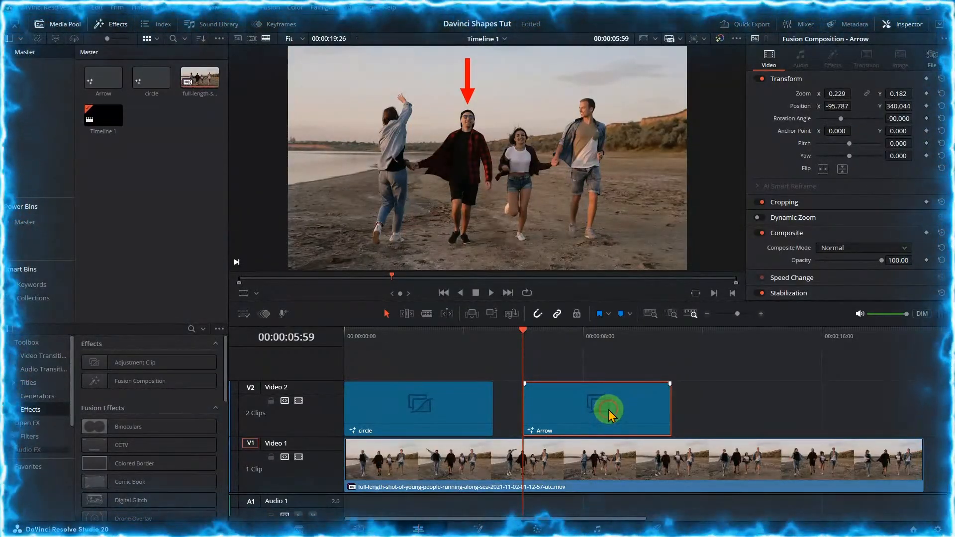
drag(610, 414, 38, 245)
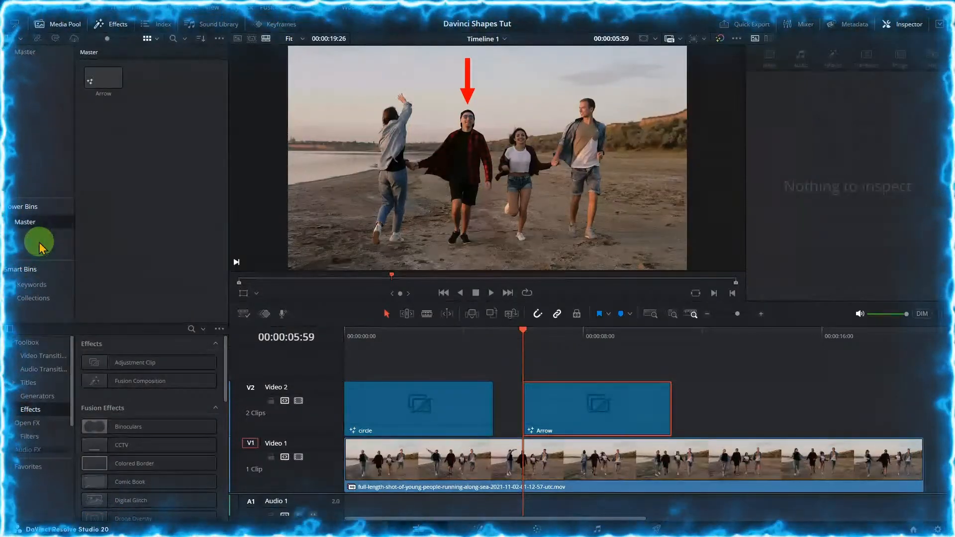
drag(438, 421, 35, 249)
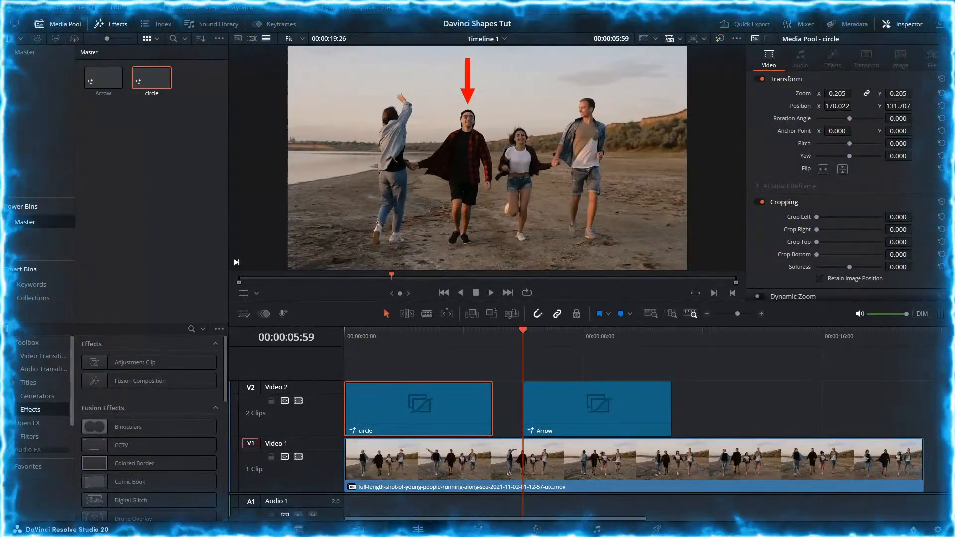
click(419, 408)
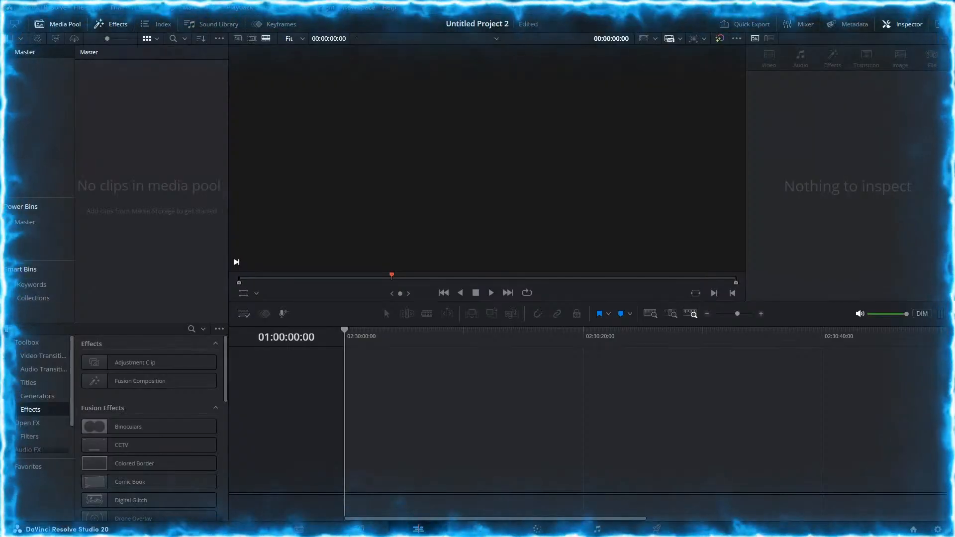
In the empty Untitled Project 2, open the Master Power Bin, preview the Arrow composition and add it to the timeline.
click(55, 224)
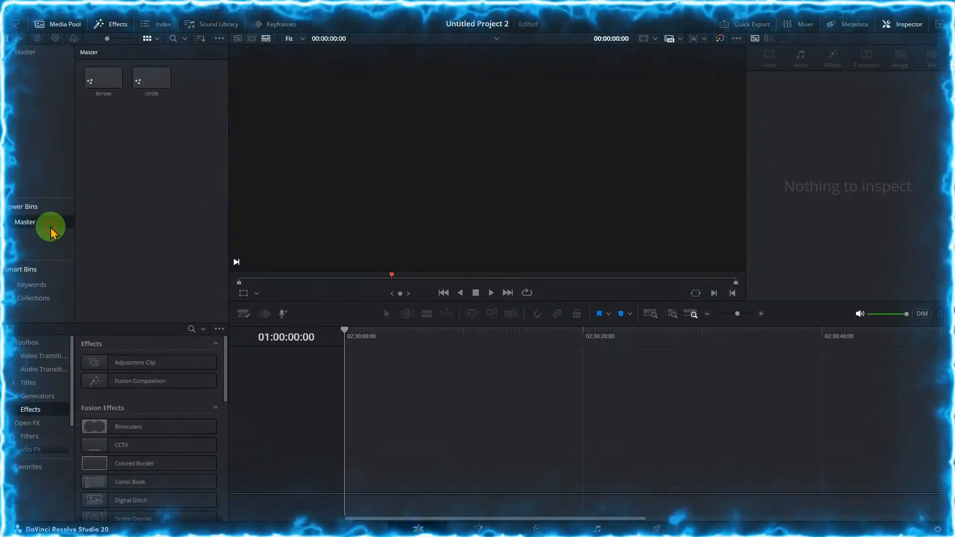
click(108, 85)
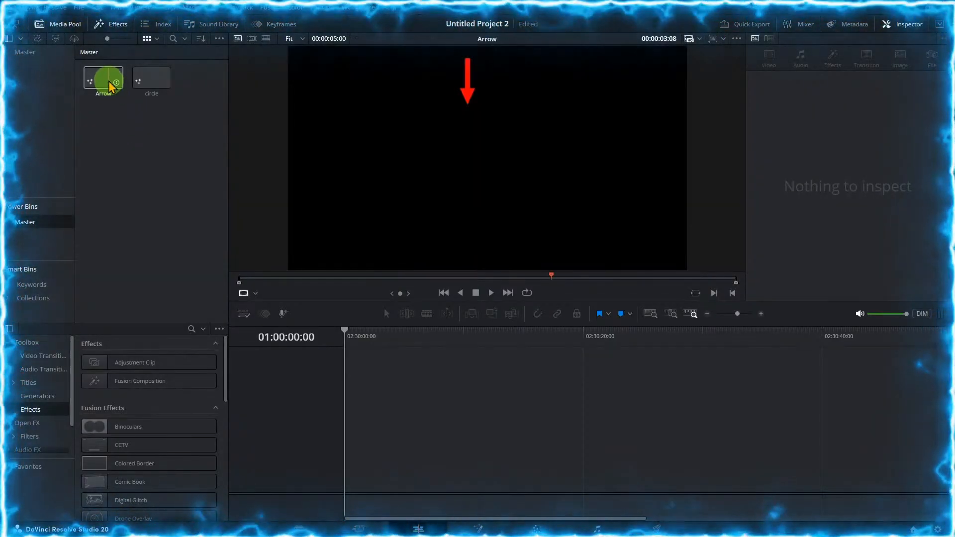
drag(108, 85, 352, 406)
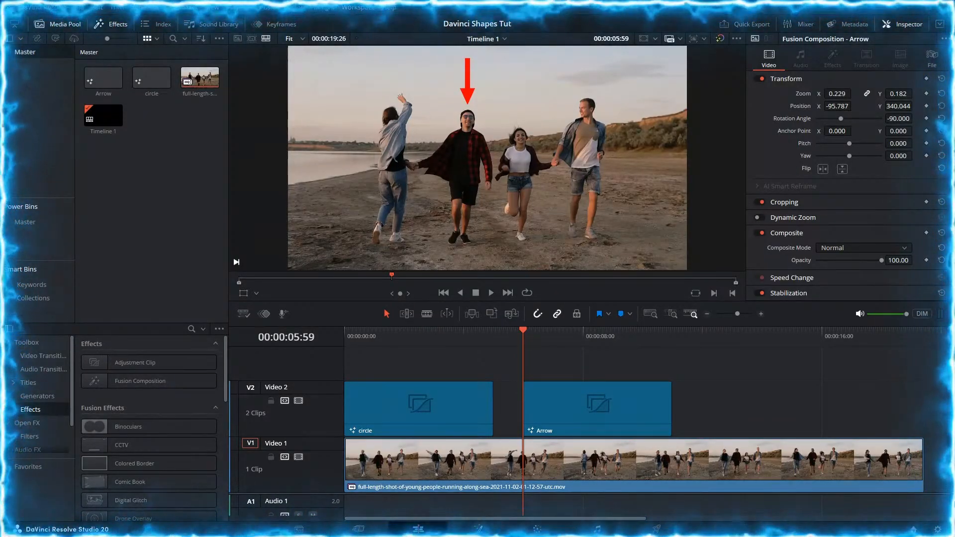
In the Davinci Shapes Tut project, open the timeline's circle clip in Fusion.
click(400, 415)
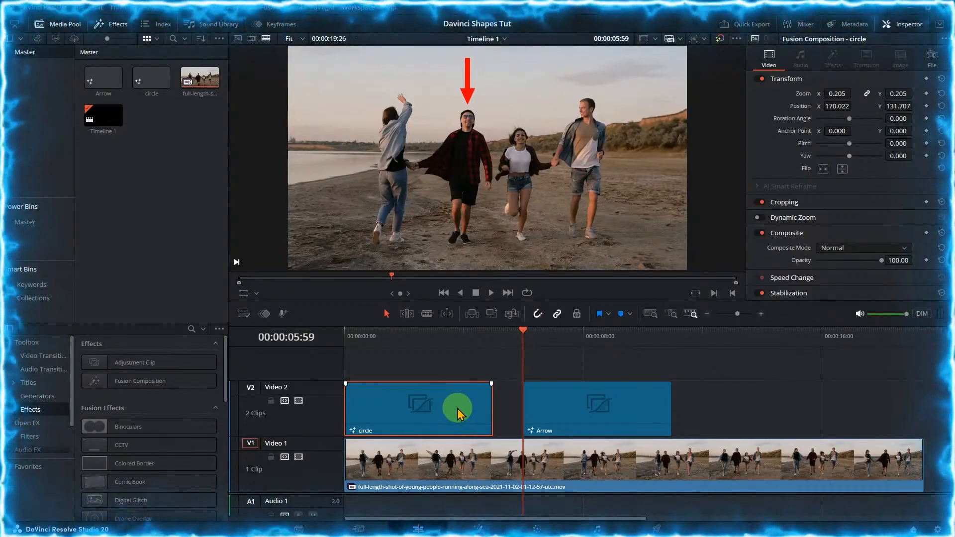
right_click(433, 413)
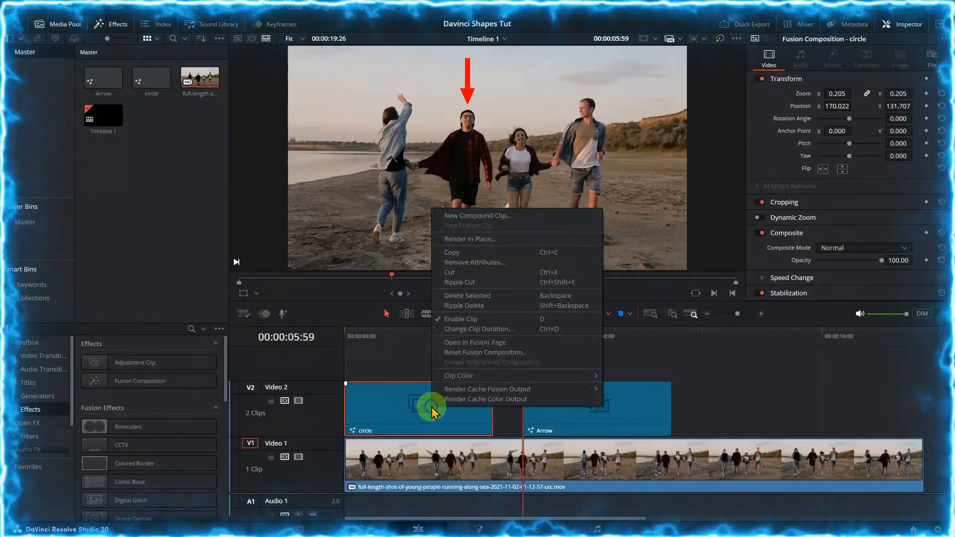
click(462, 343)
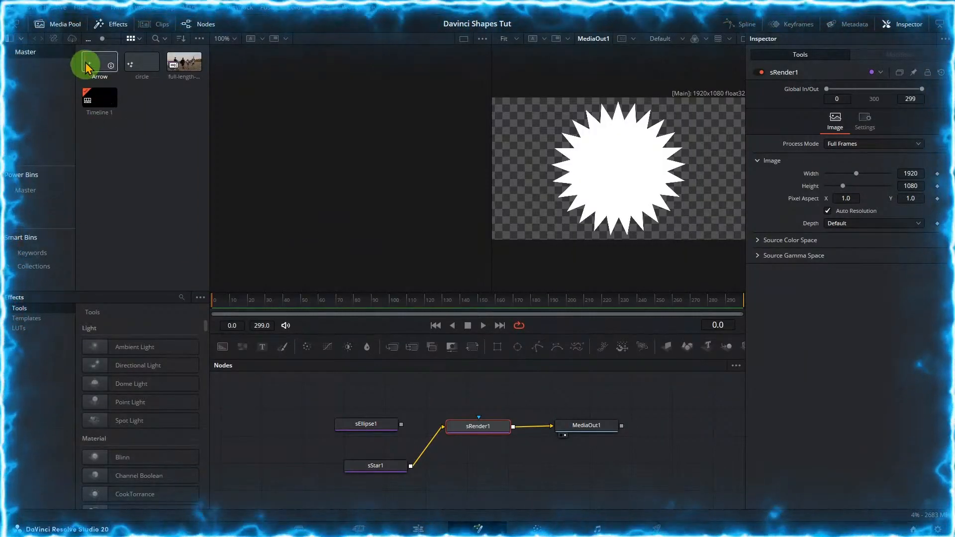
Export the circle clip's Fusion composition to the Davinci Assets folder as a .comp file named circle.
click(81, 11)
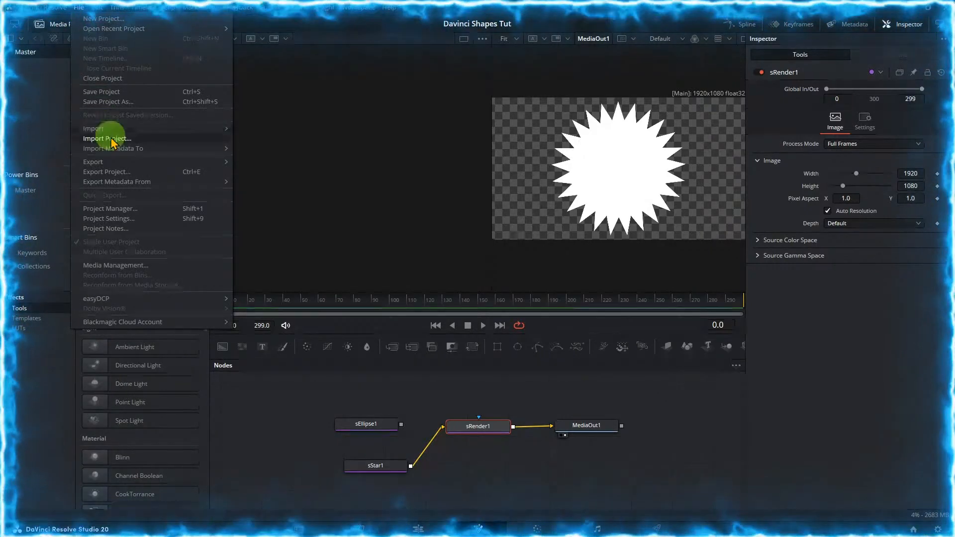
mouse_move(120, 166)
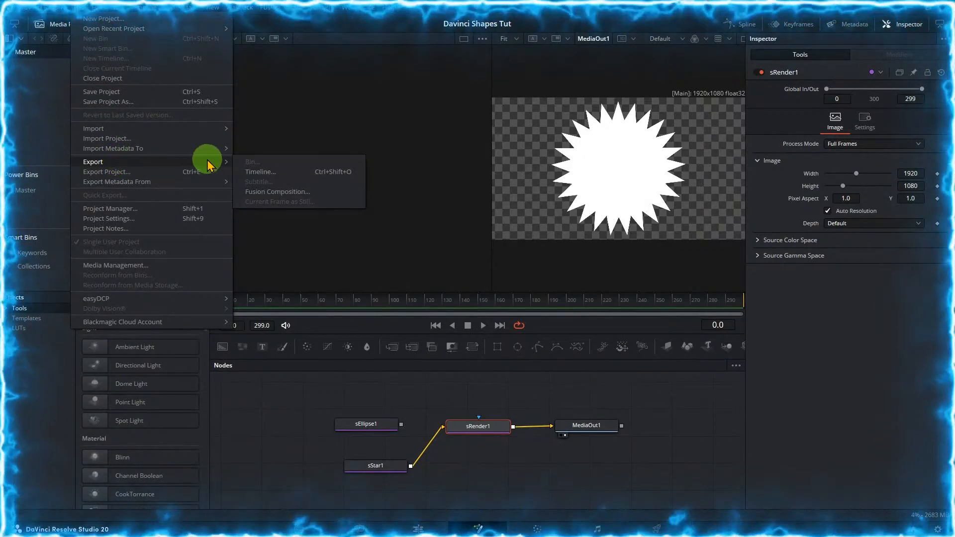
click(279, 194)
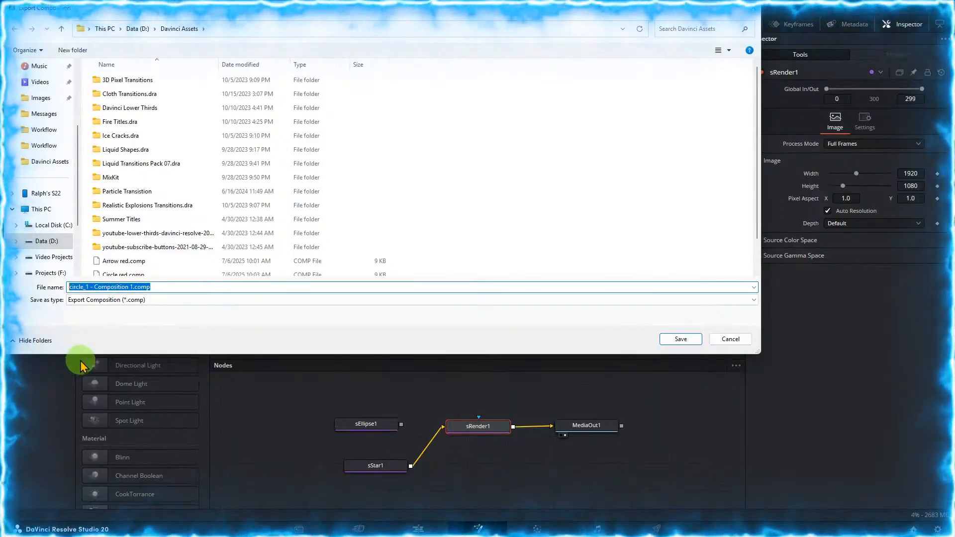
text(circ)
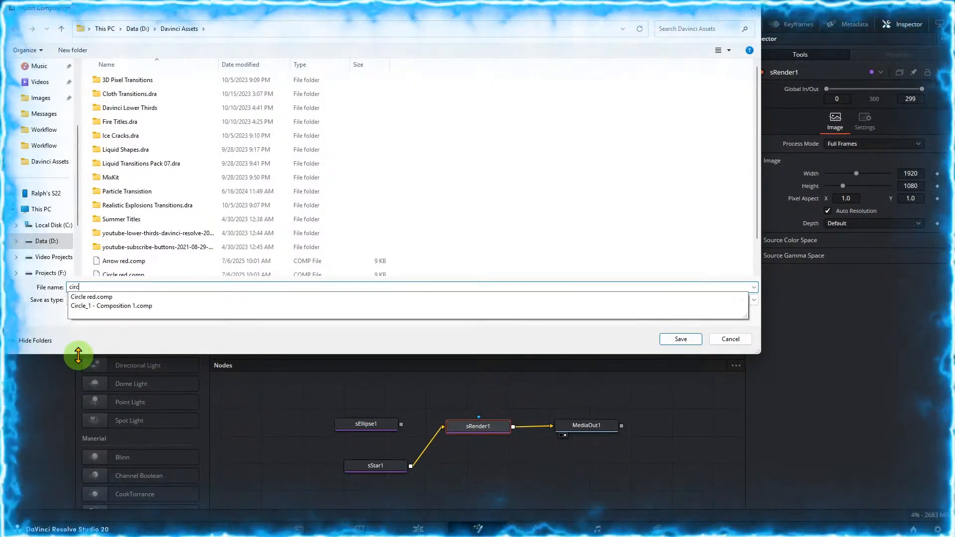
text(le)
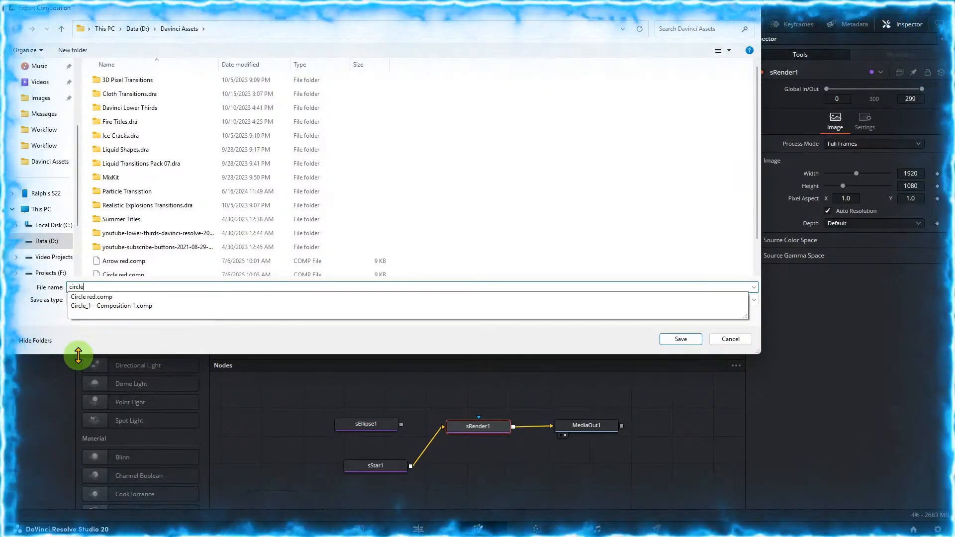
key(Return)
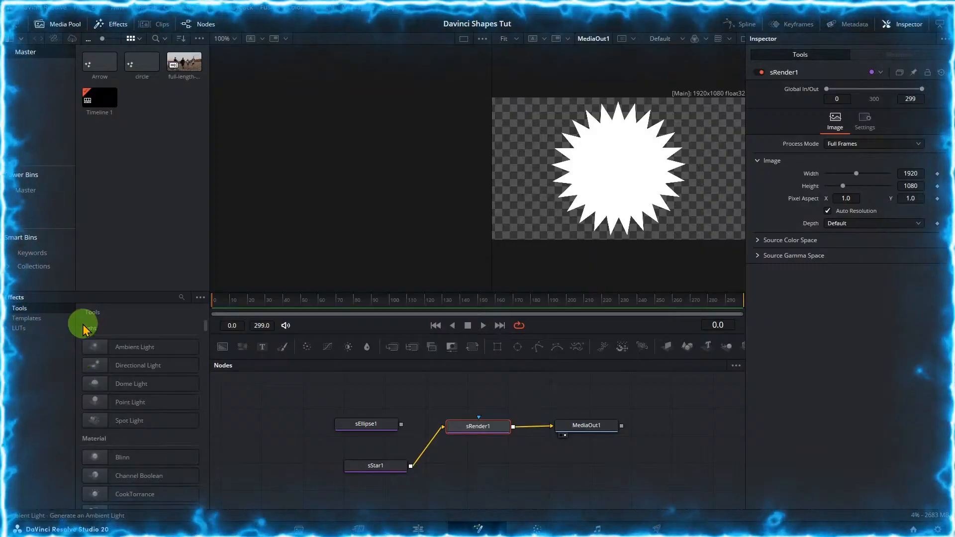
click(75, 7)
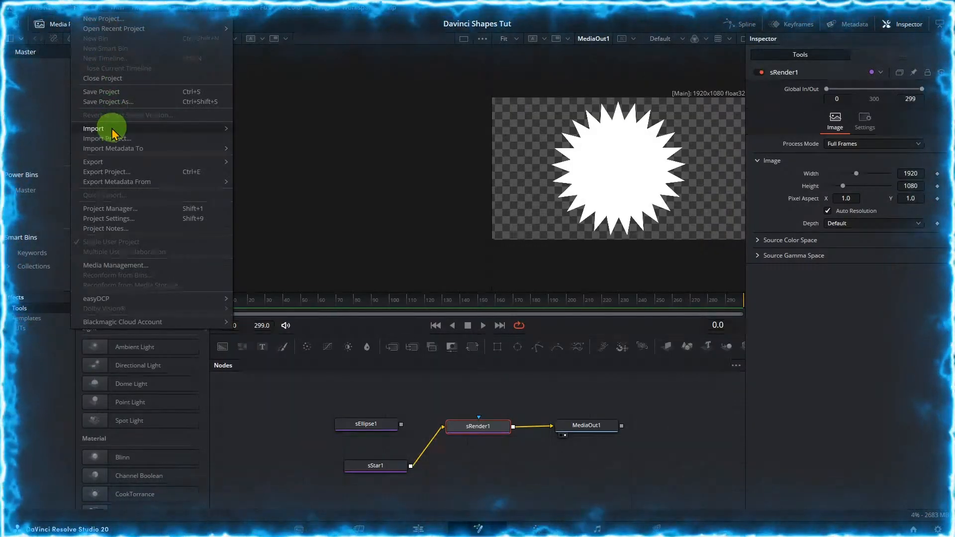
mouse_move(113, 130)
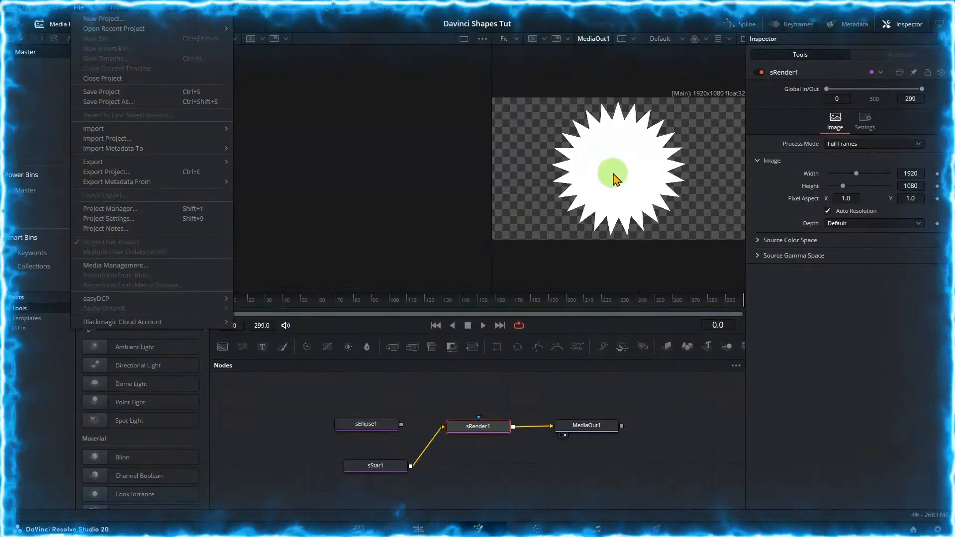
Save the viewer image of the star on drive D: as a PNG file named Red Circle .png, replacing the existing file.
right_click(599, 145)
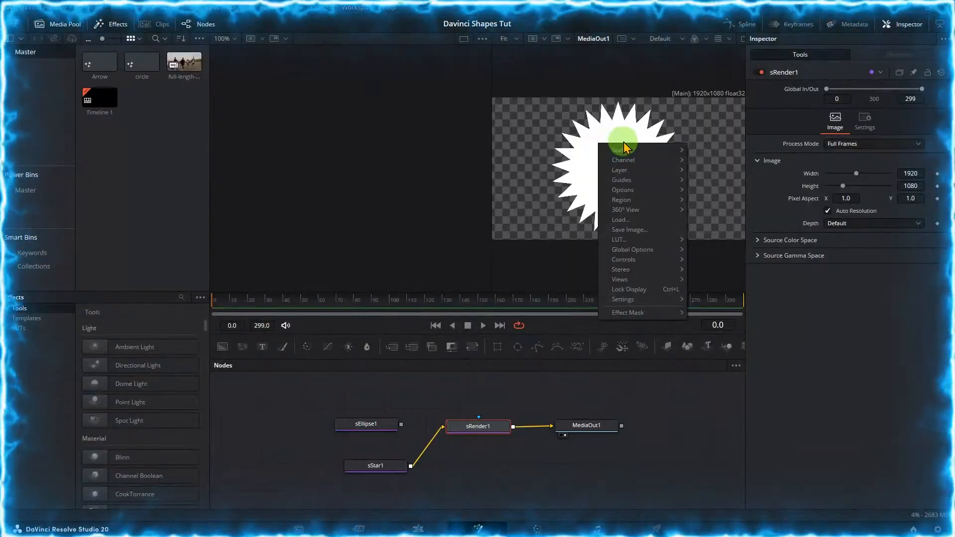
mouse_move(629, 154)
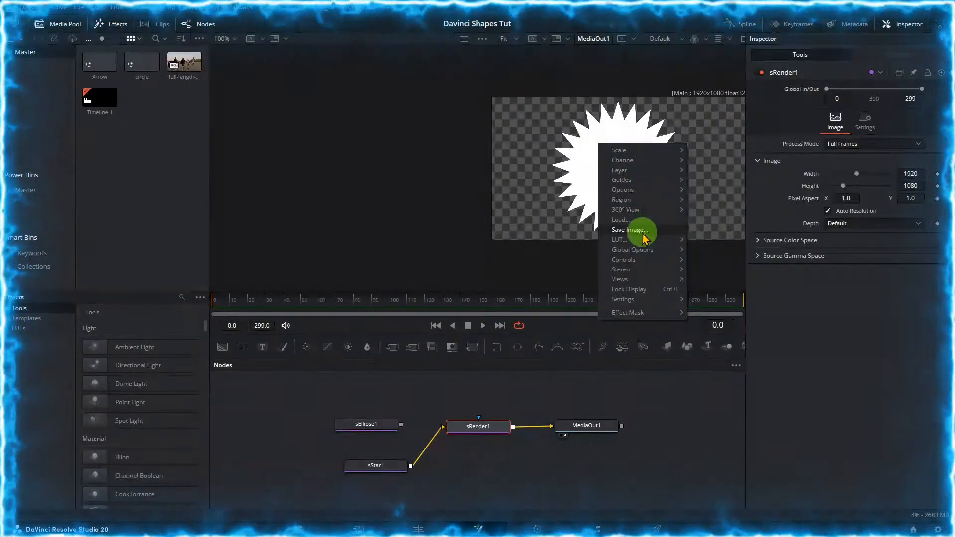
right_click(547, 149)
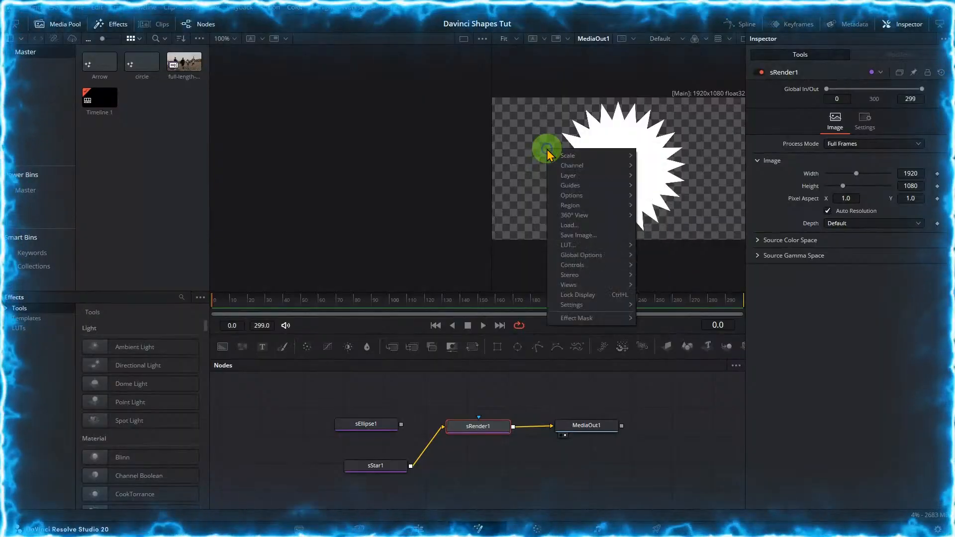
click(590, 236)
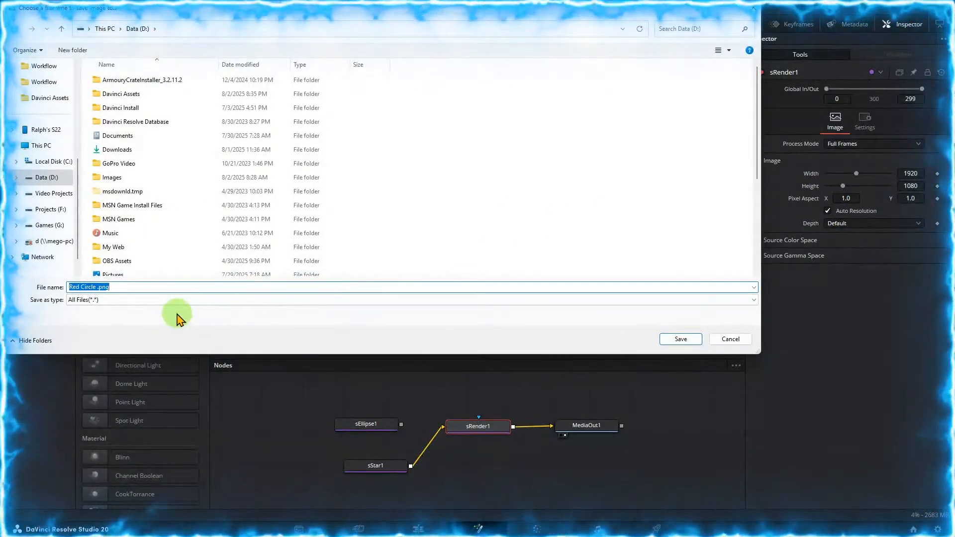
click(752, 300)
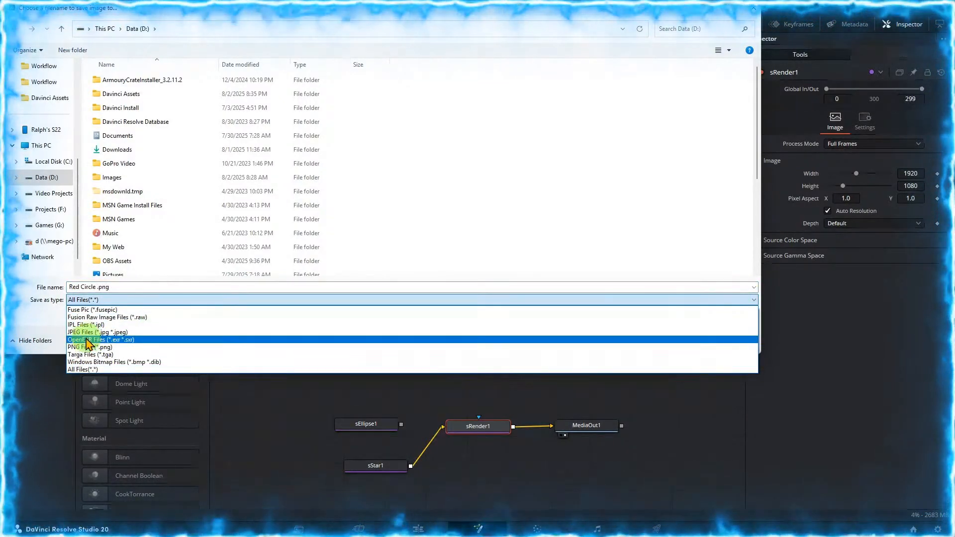
click(93, 347)
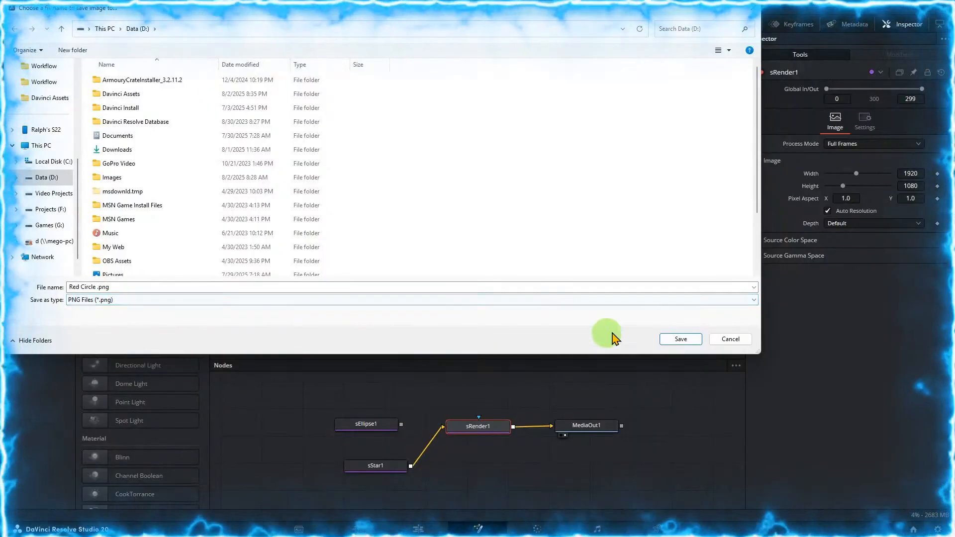
click(682, 340)
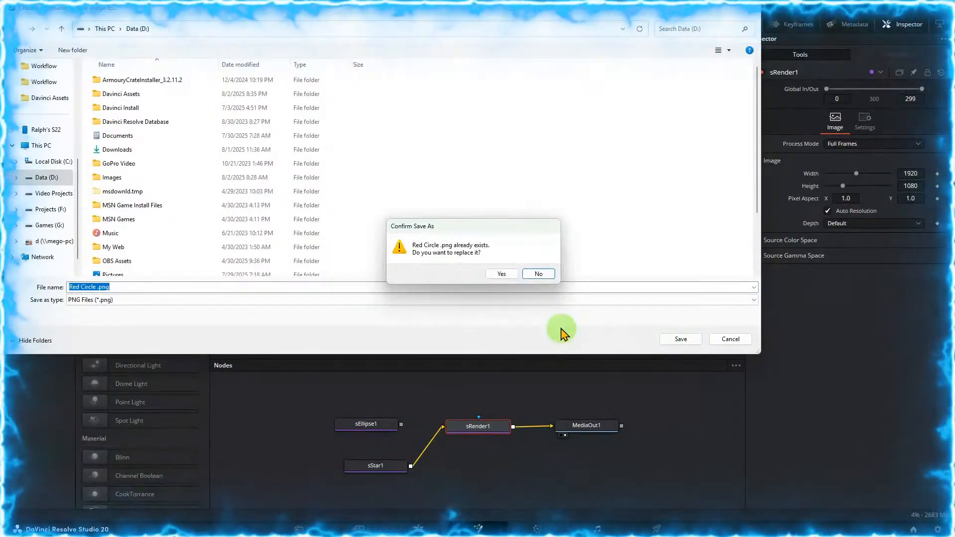
click(503, 277)
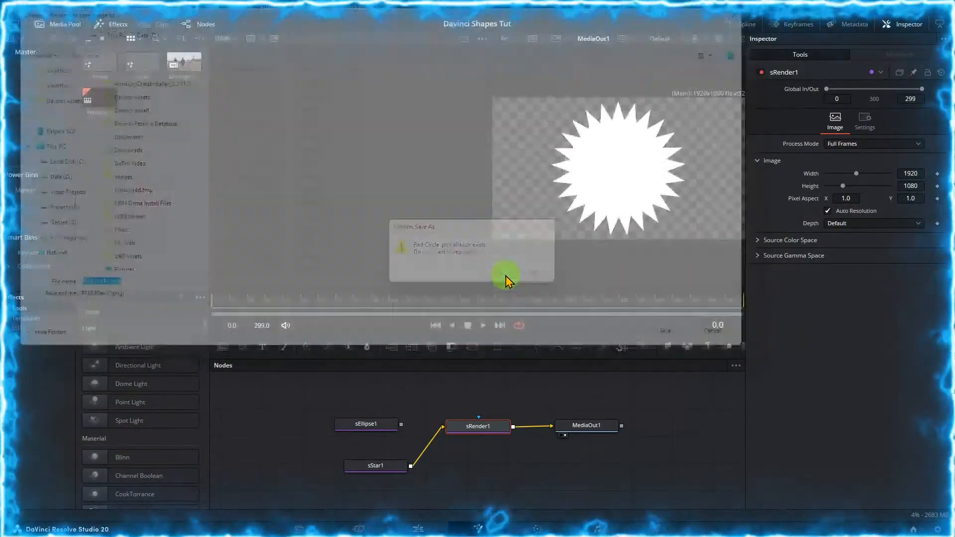
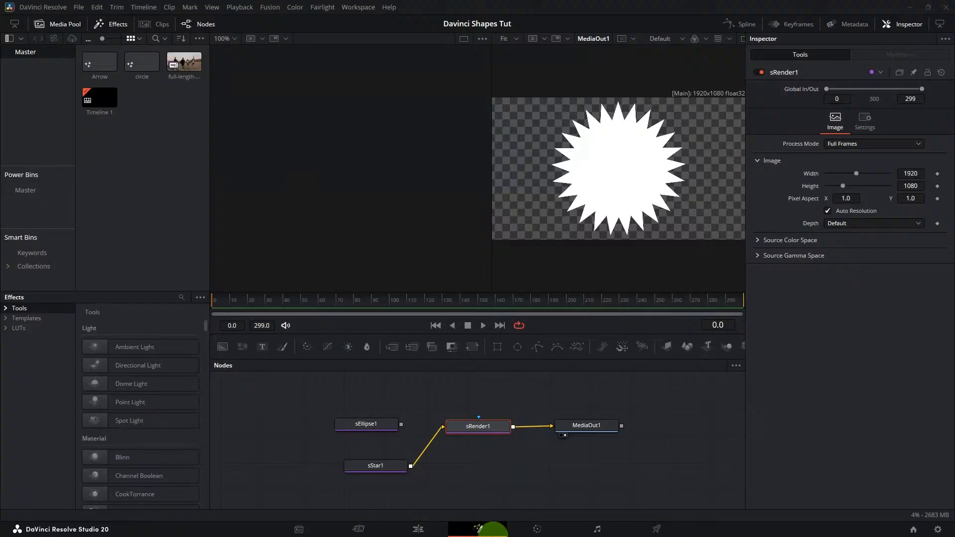
Return to the edit timeline and delete the circle and Arrow clips from Video 2.
click(420, 529)
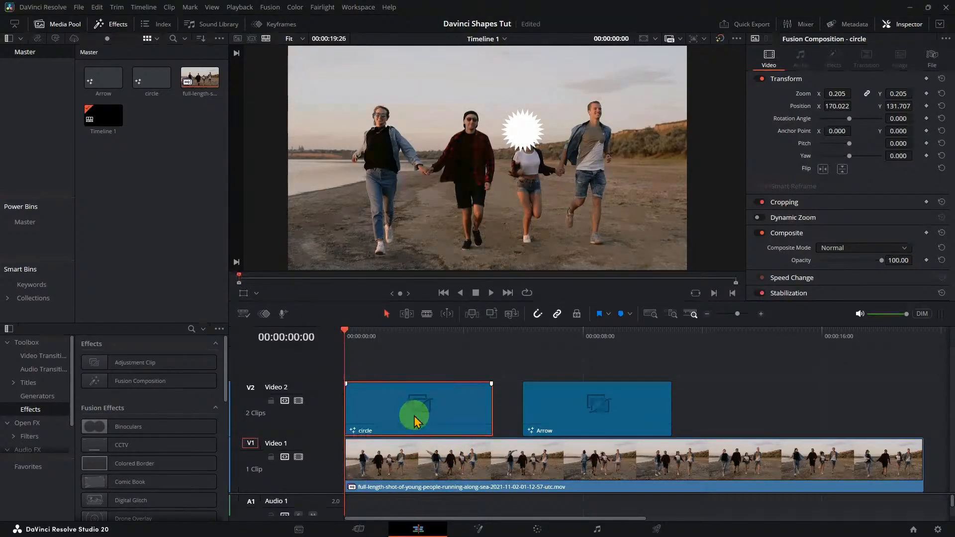
key(BackSpace)
click(589, 409)
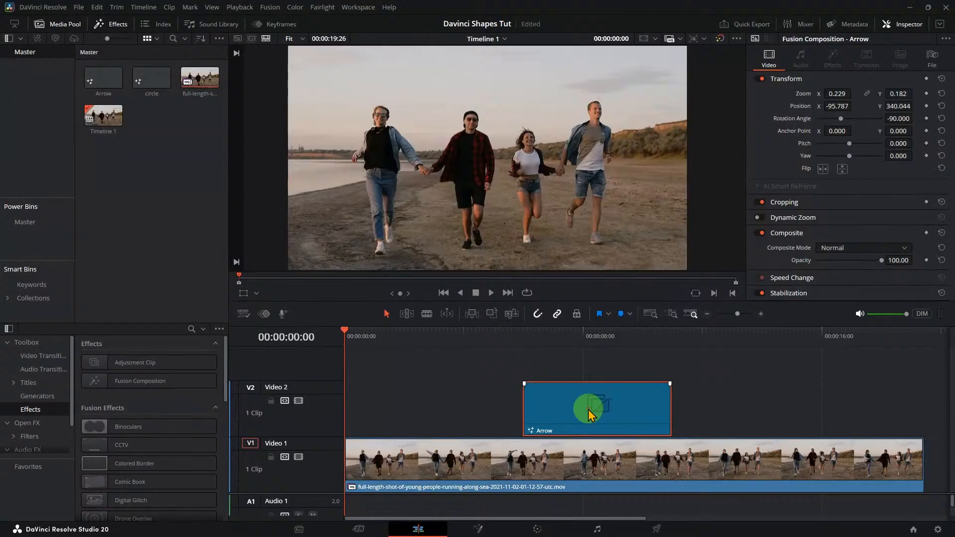
key(BackSpace)
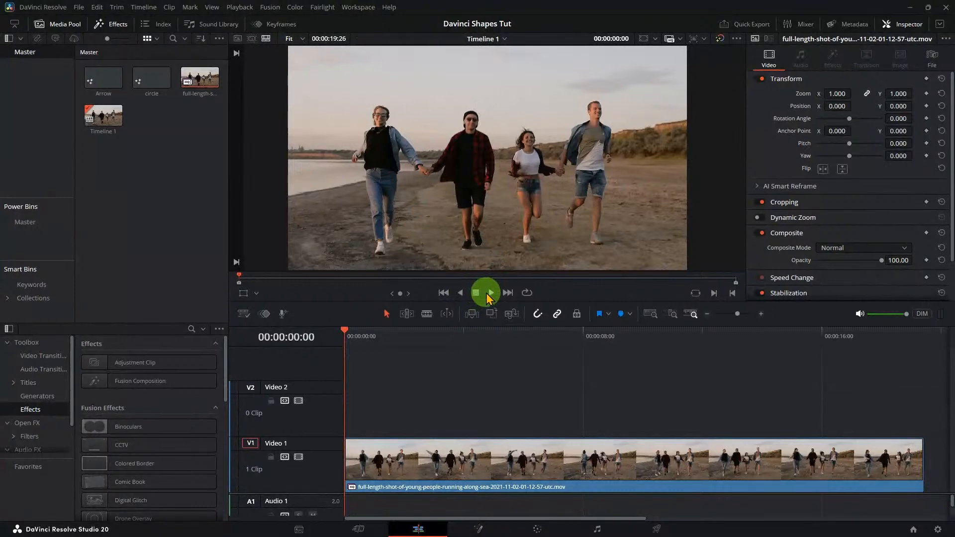
Play the beach video from the start and stop at about 00:00:09:34.
click(491, 293)
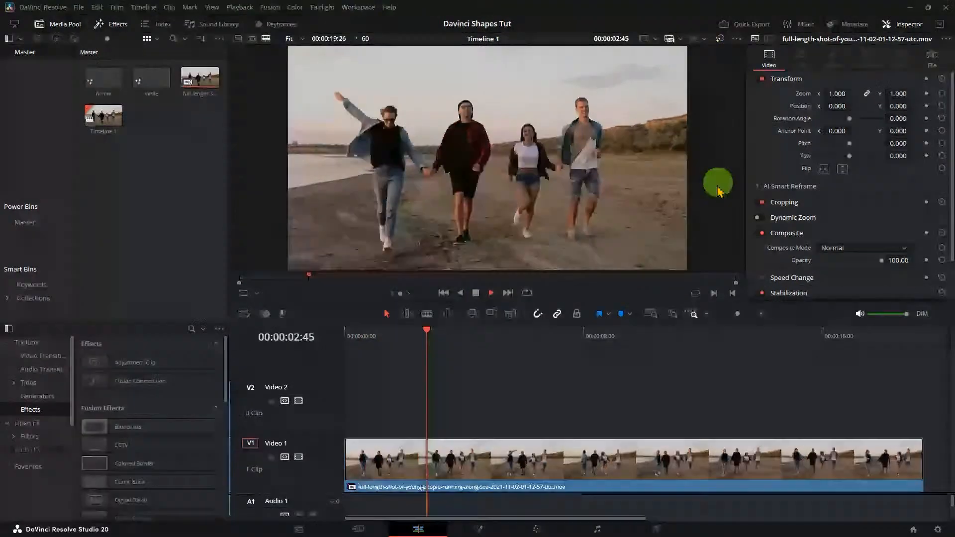
click(476, 293)
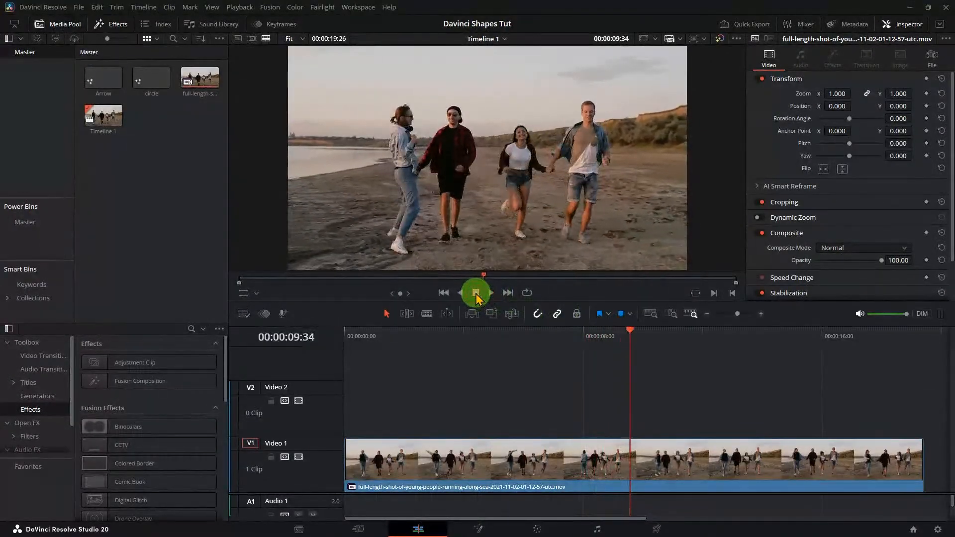
Return to the timeline start, open the Video 1 beach clip on the Fusion page and show a single MediaOut1 viewer.
click(443, 293)
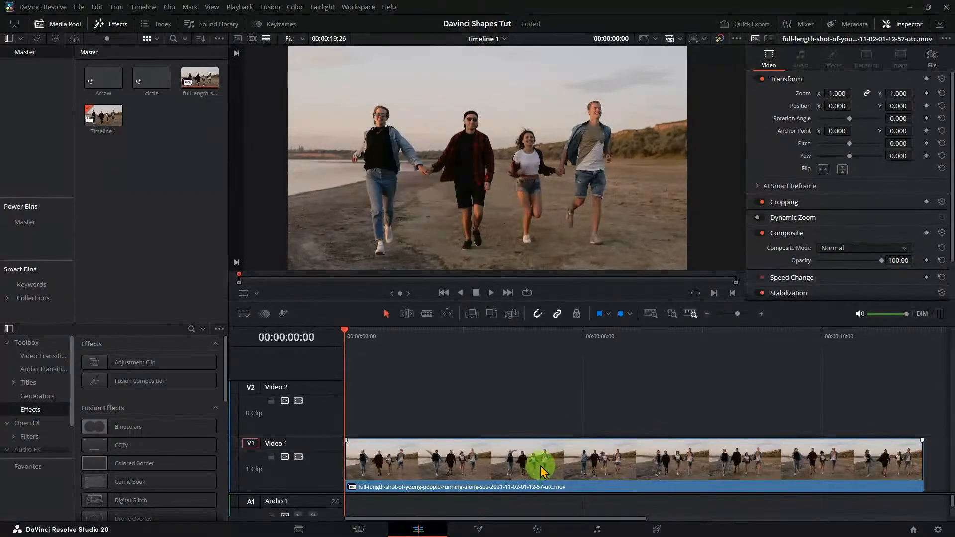
click(450, 467)
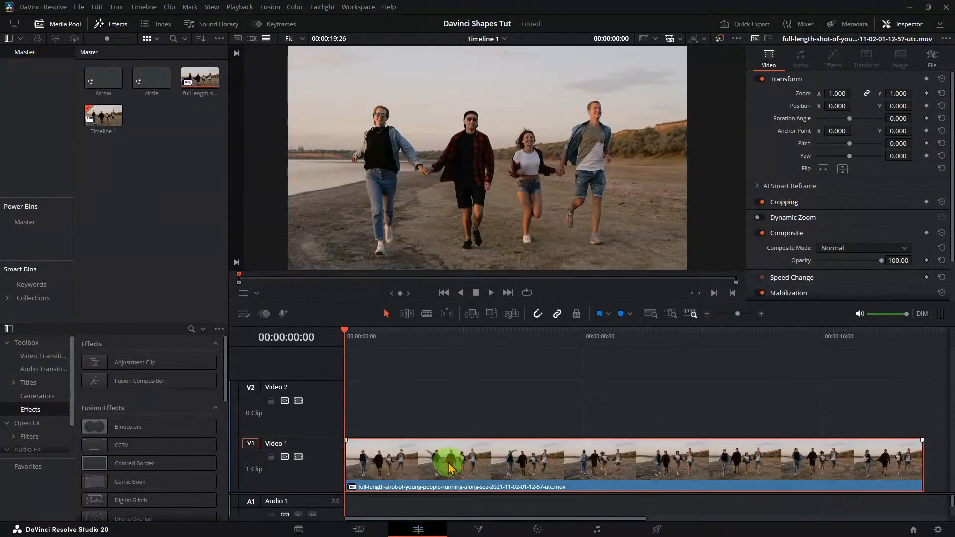
click(514, 466)
right_click(514, 468)
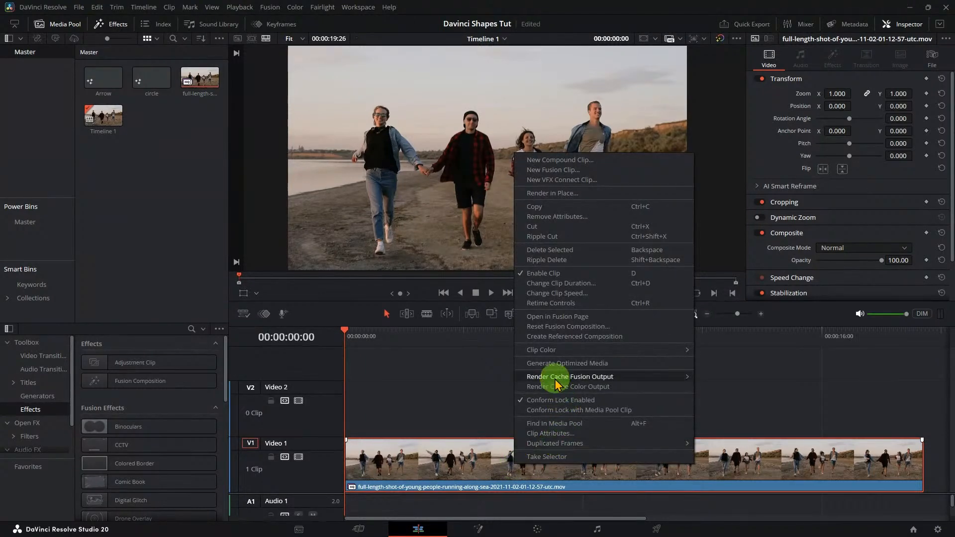
click(561, 321)
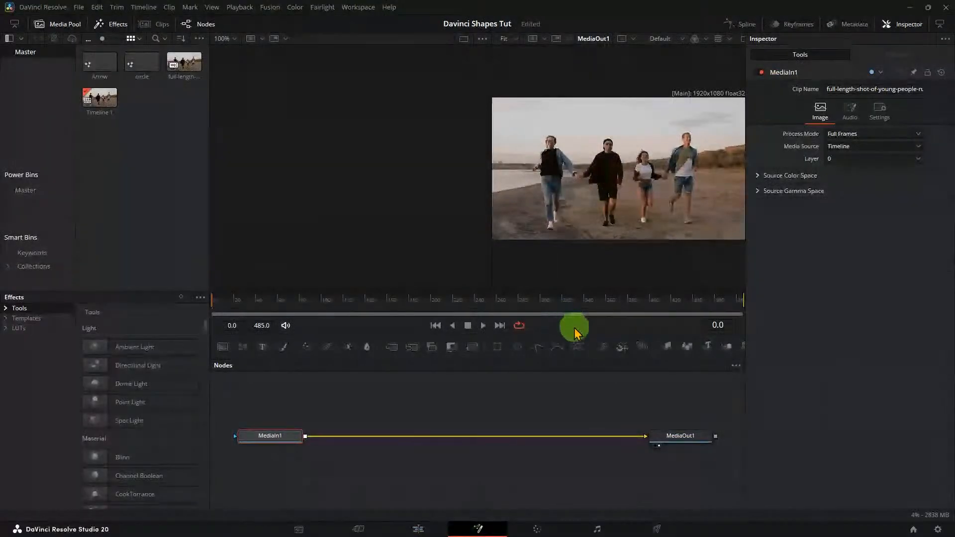
drag(276, 436, 321, 438)
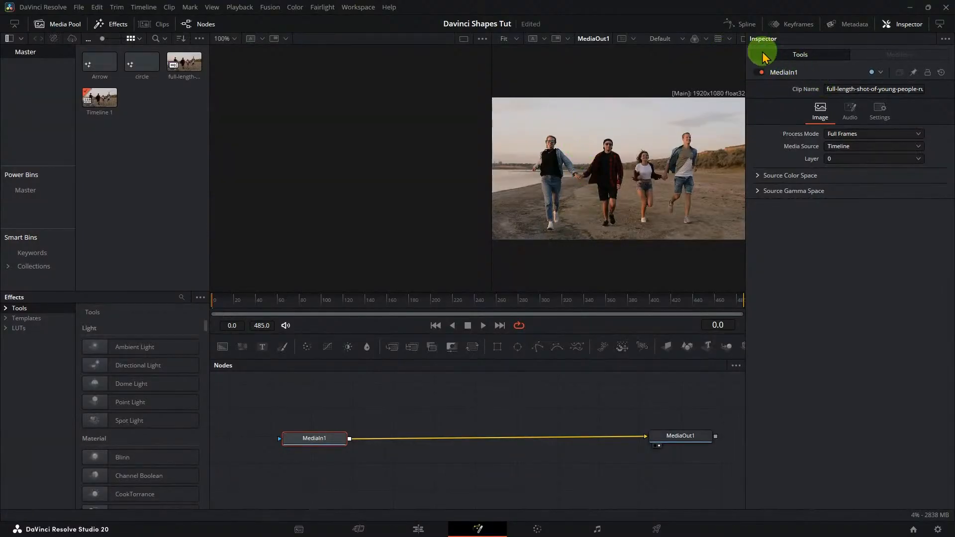
click(741, 40)
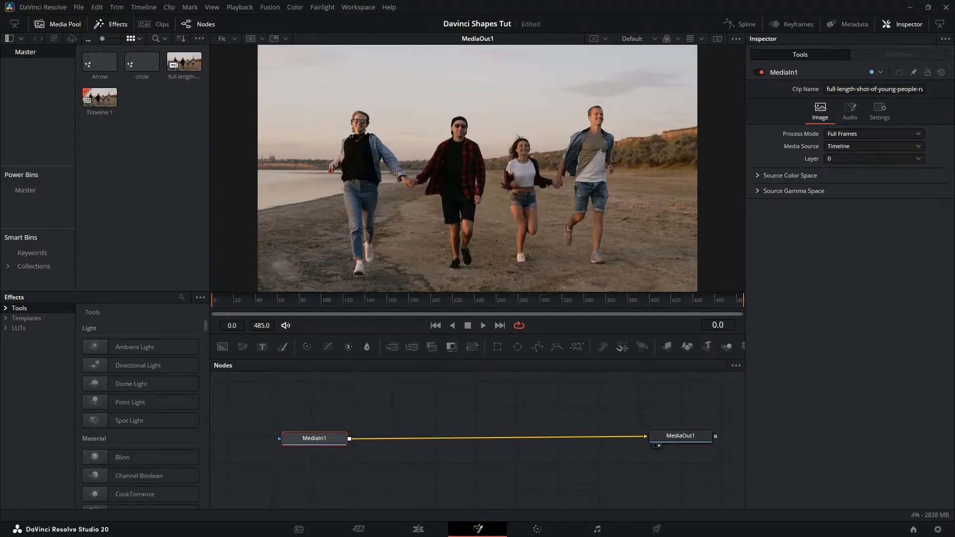
Add a Planar Tracker node between MediaIn1 and MediaOut1 and space it out toward MediaOut1.
key(shift+space)
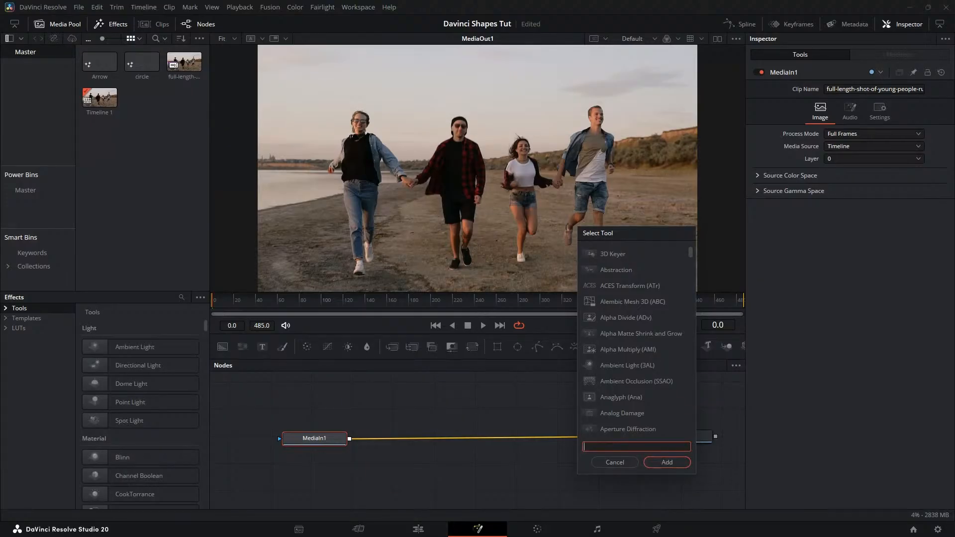
text(pla)
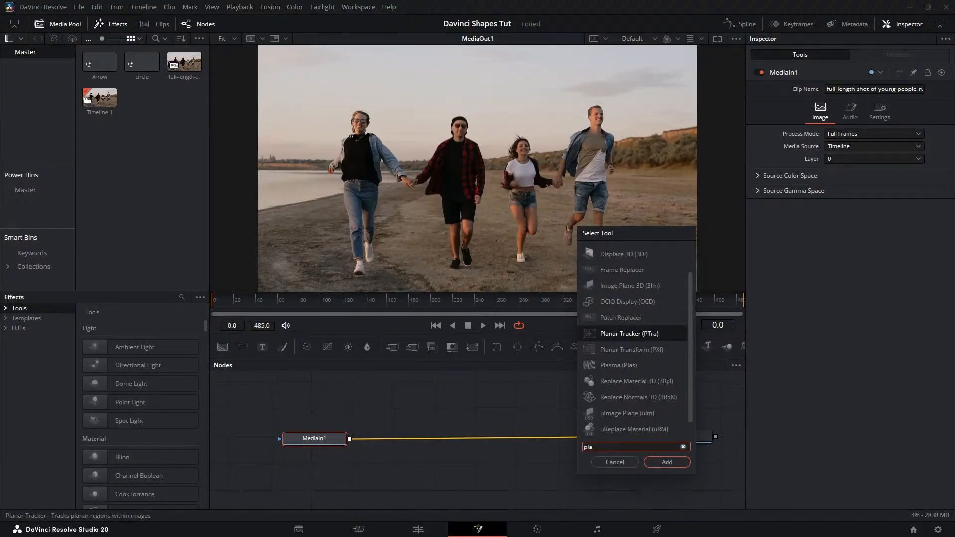
text(n)
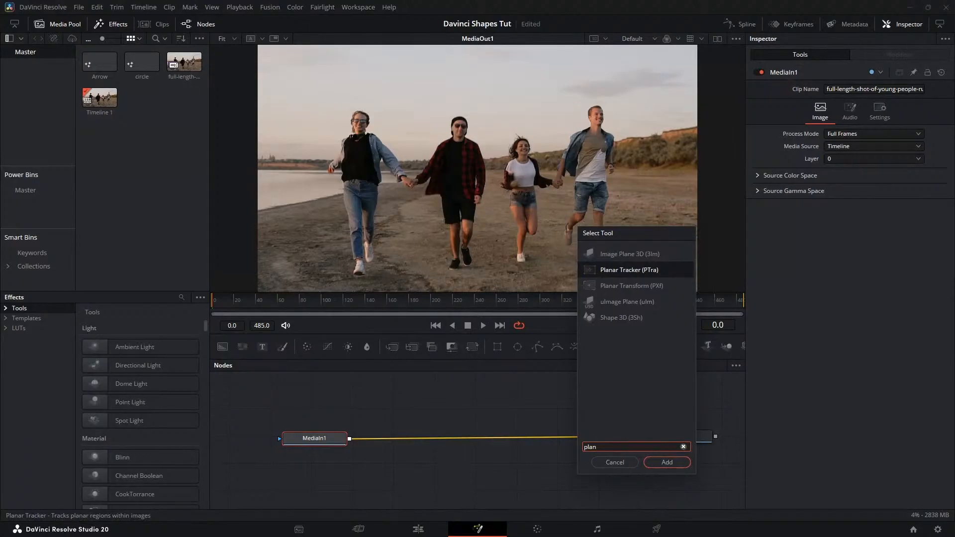
key(Return)
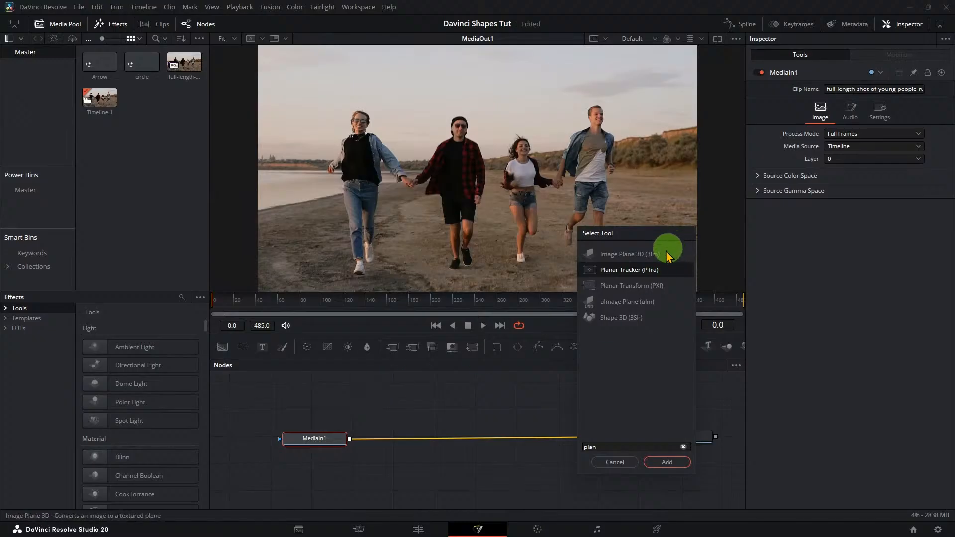
click(645, 271)
click(667, 462)
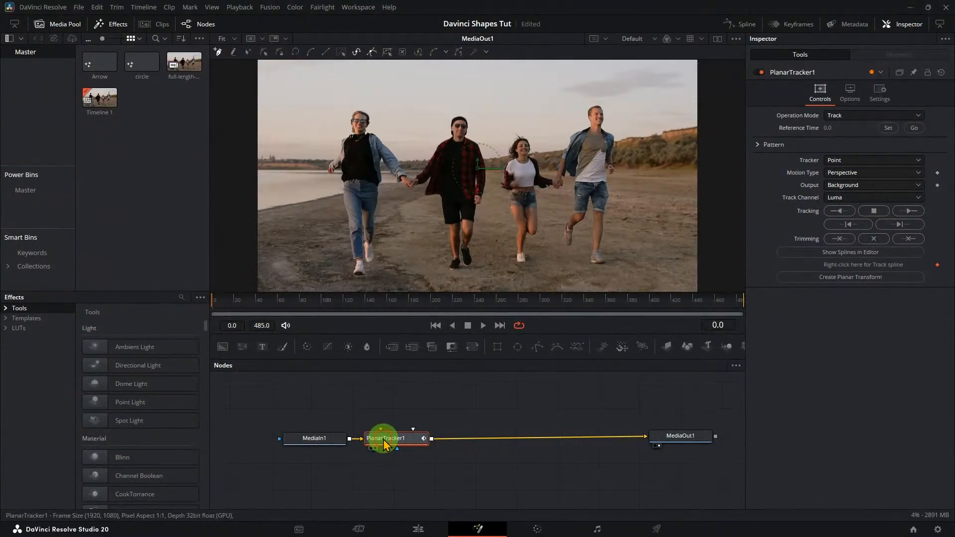
drag(383, 438, 514, 438)
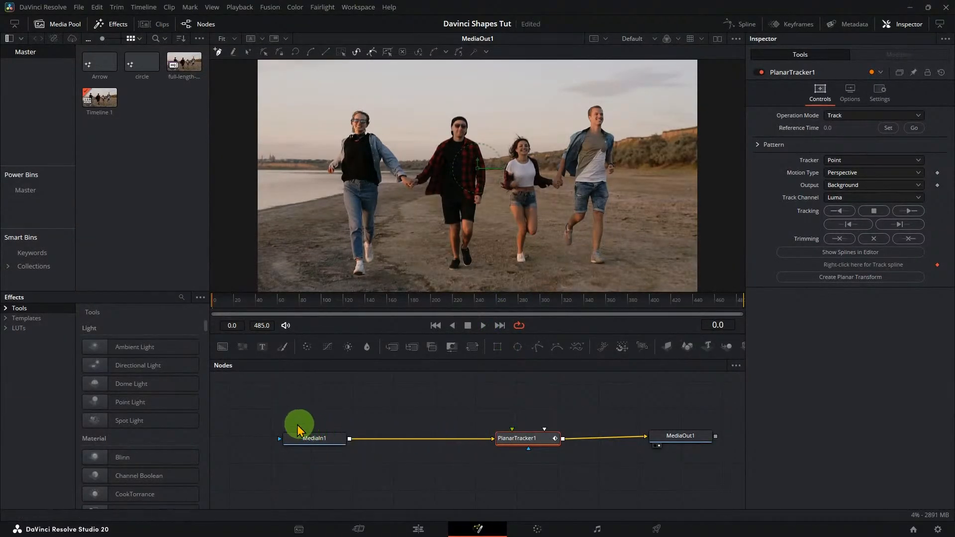
click(270, 417)
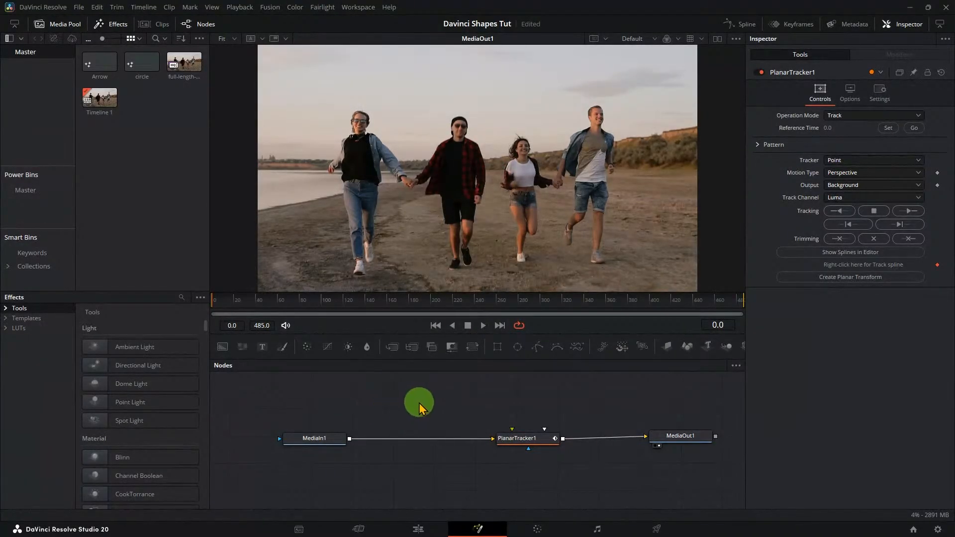
Outline the face of the woman in the white top with a closed planar tracking shape at frame 0.
click(504, 439)
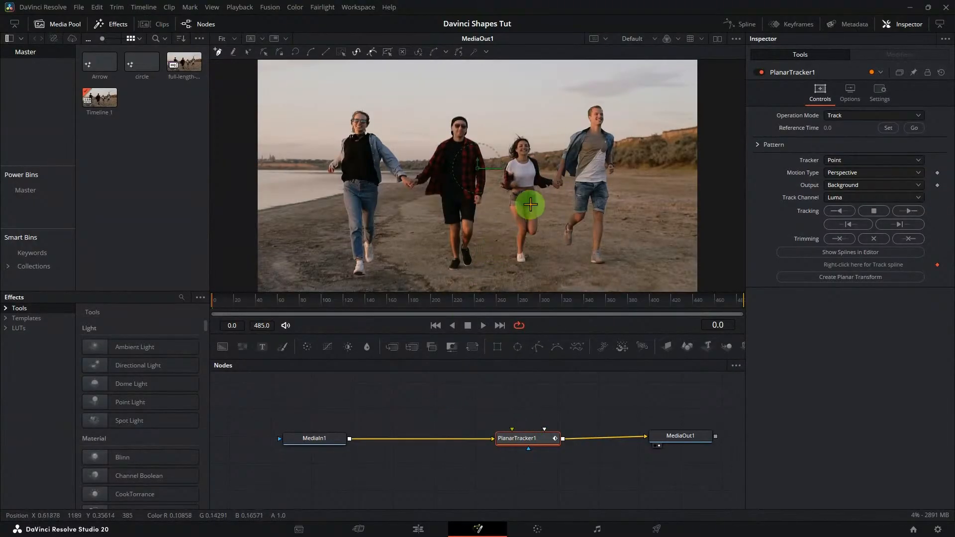
scroll(564, 199, up, 1)
scroll(564, 198, up, 1)
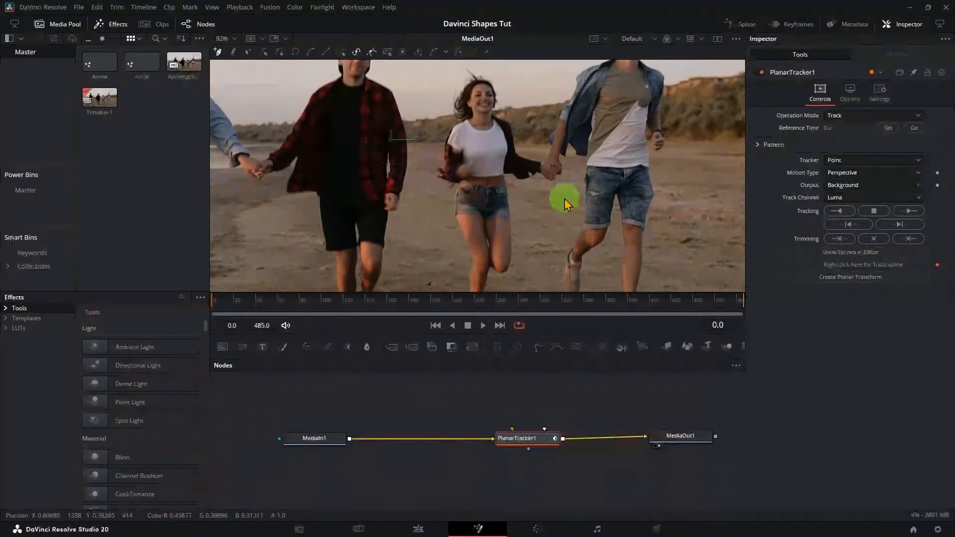
scroll(564, 198, up, 1)
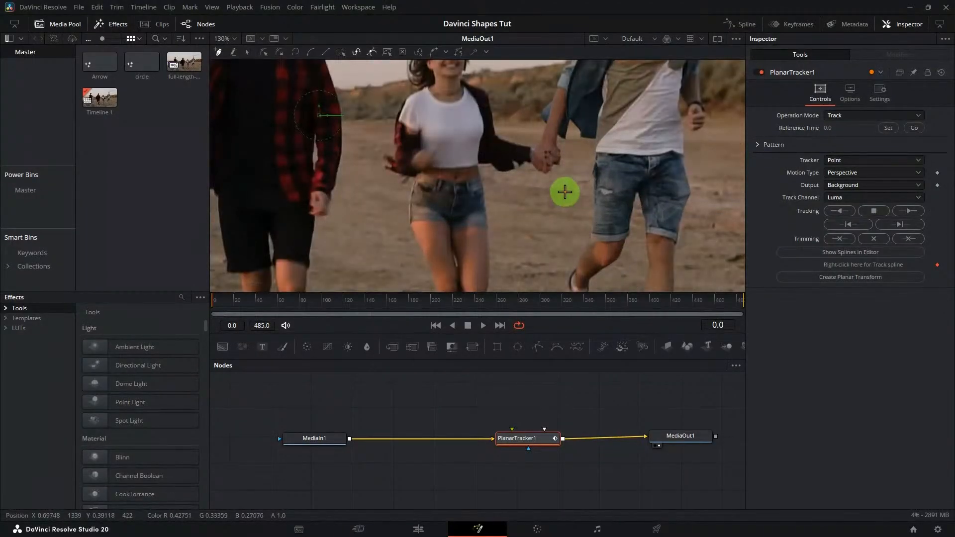
scroll(565, 192, up, 3)
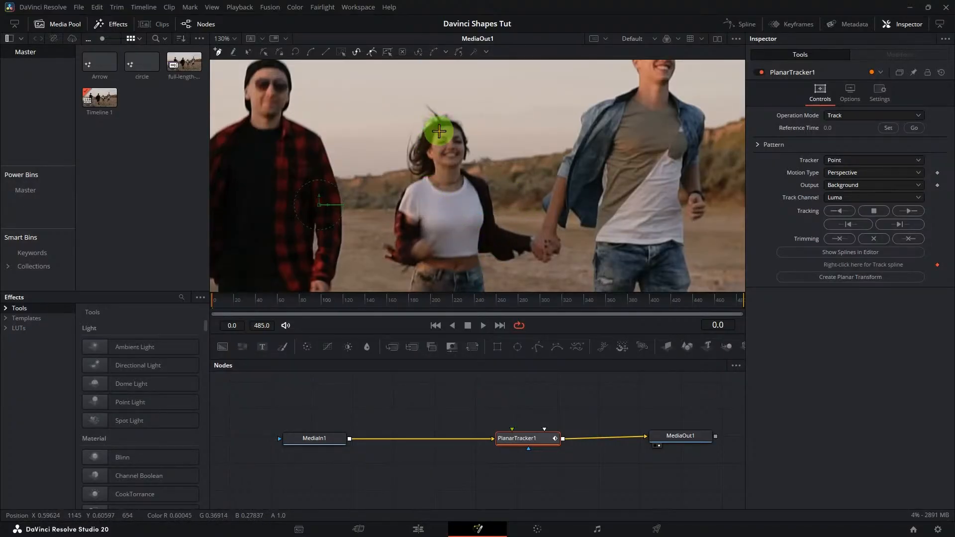
click(439, 131)
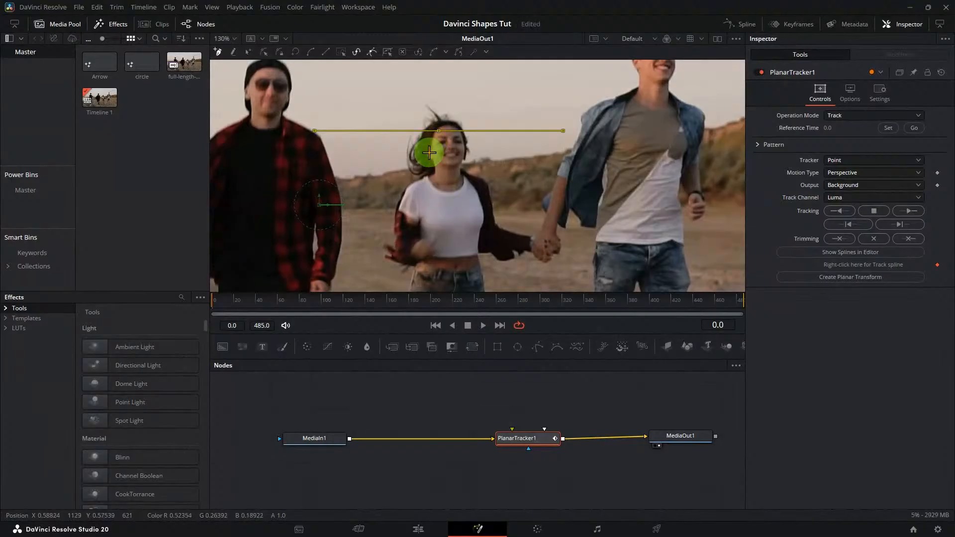
click(431, 152)
click(445, 165)
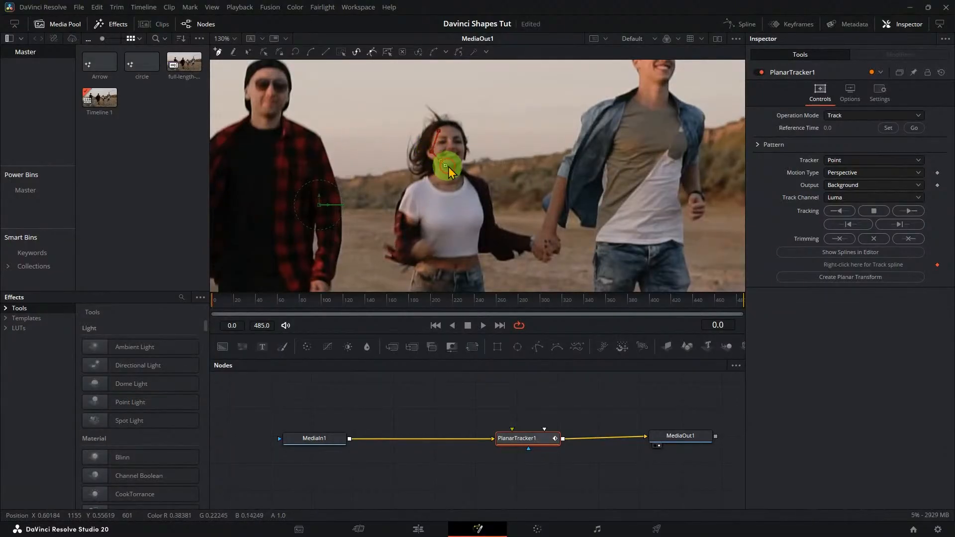
click(458, 164)
click(464, 144)
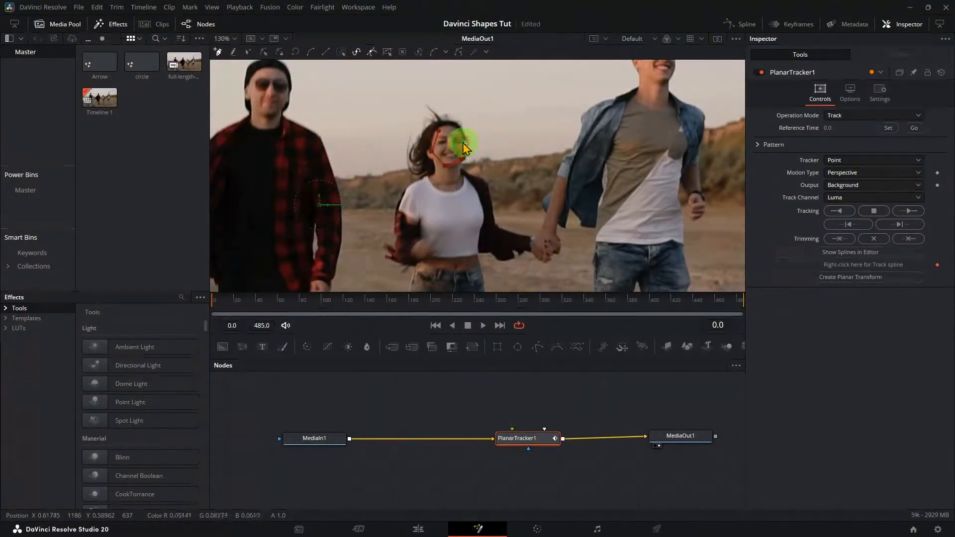
click(458, 133)
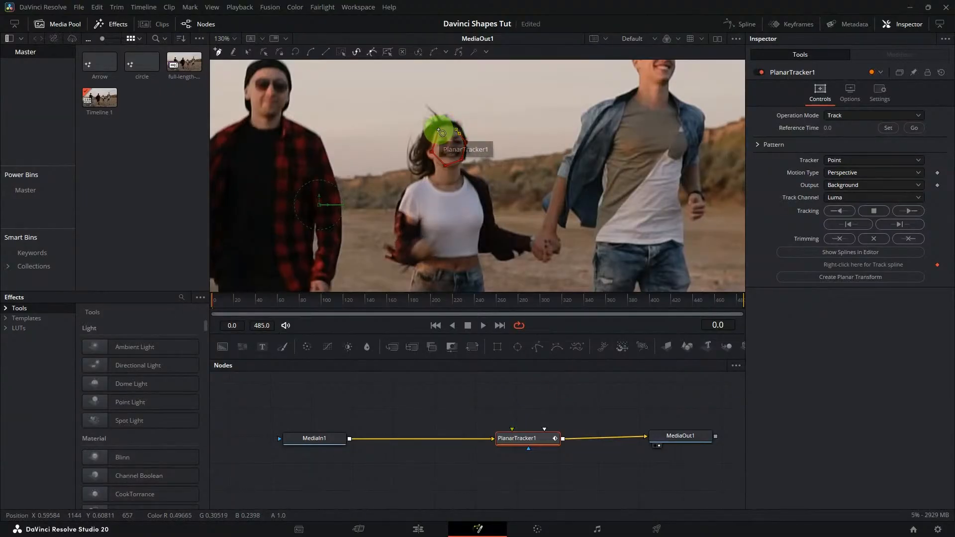
click(441, 133)
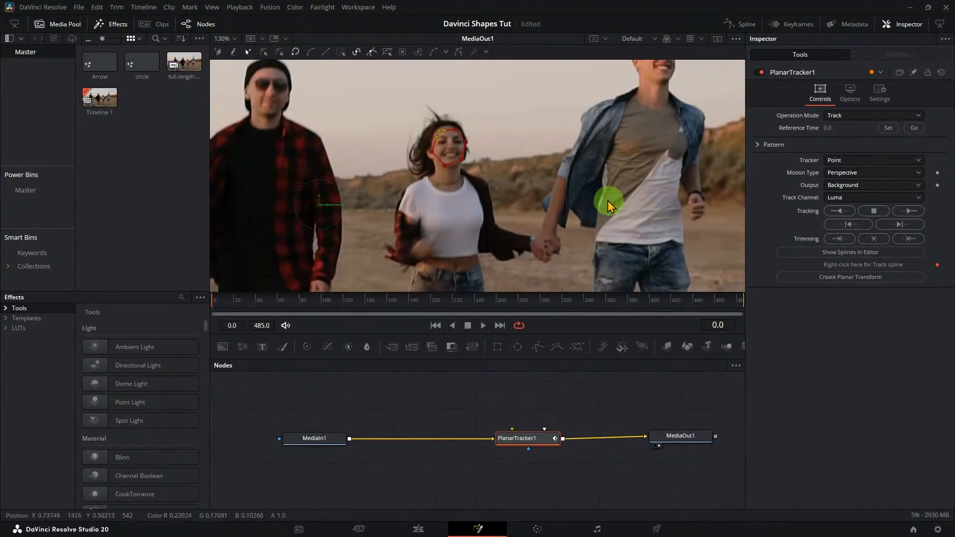
Track the face outline forward toward the end of the clip, then reset the planar tracker.
scroll(601, 199, down, 2)
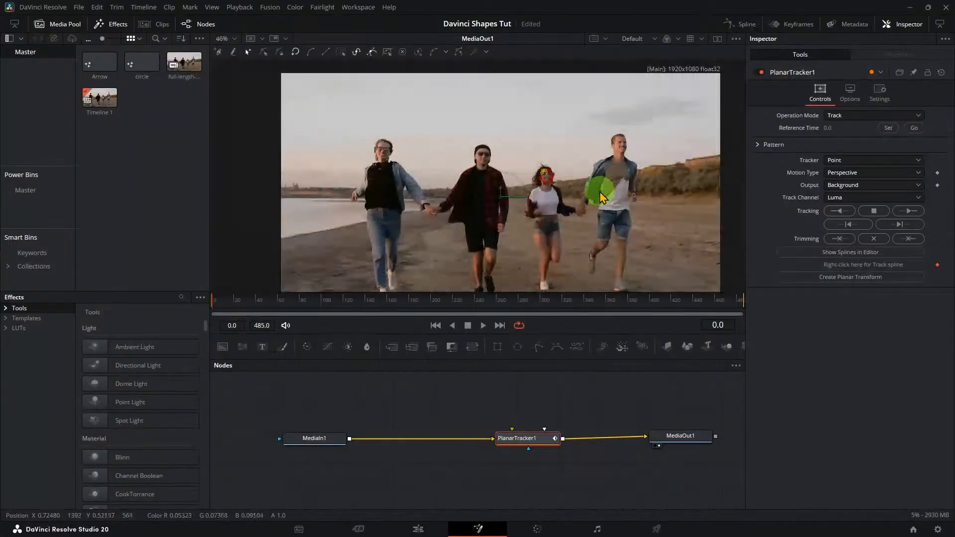
scroll(601, 199, down, 1)
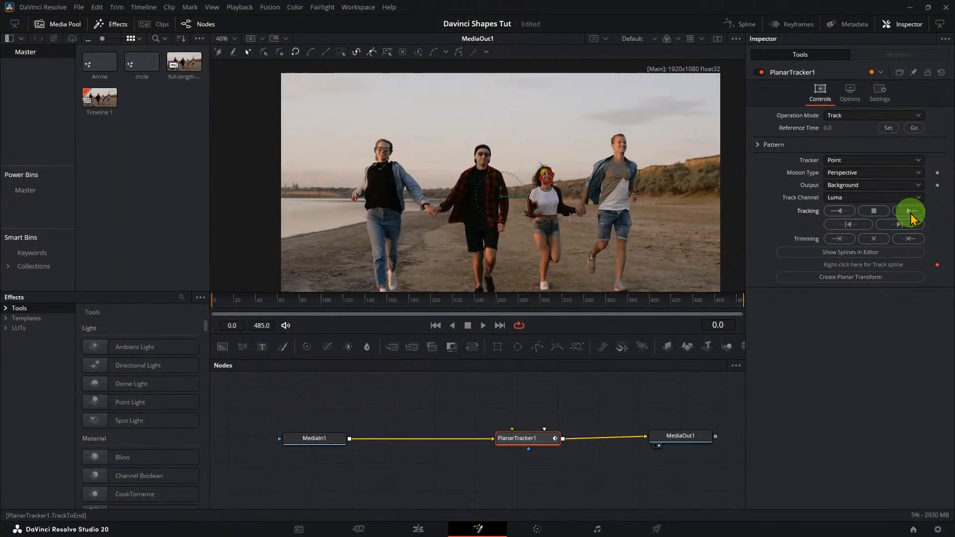
click(910, 212)
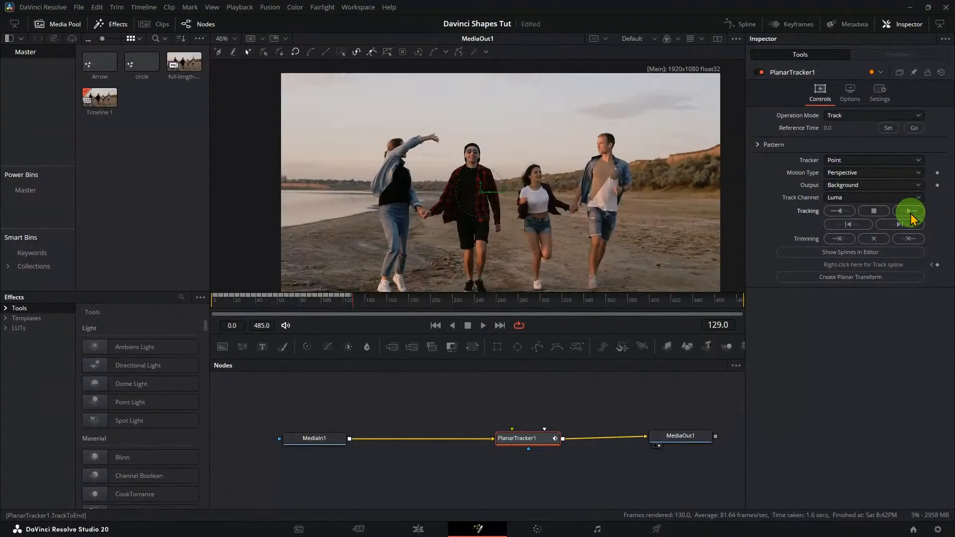
click(941, 73)
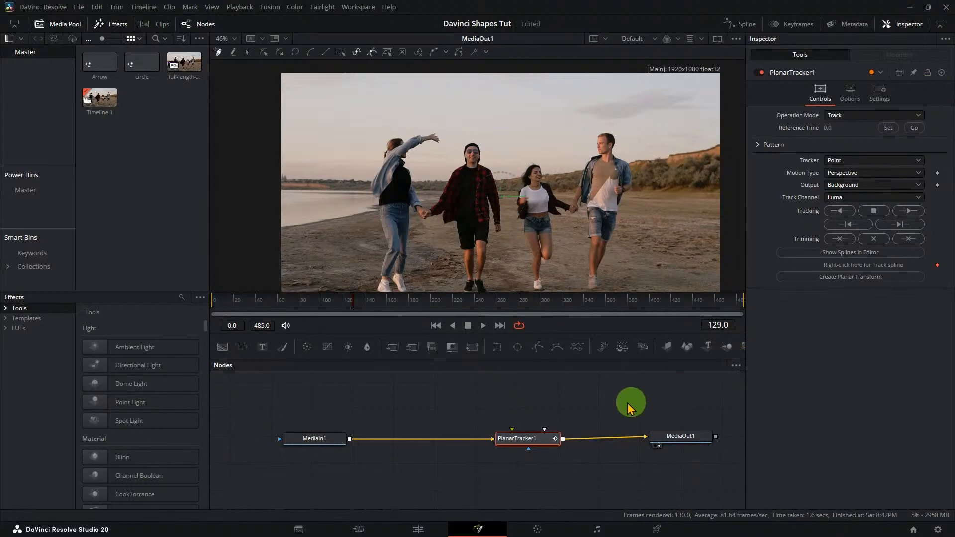
Go back to frame 0 and set the planar tracker's motion type to Translation, Rotation, Scale.
click(435, 326)
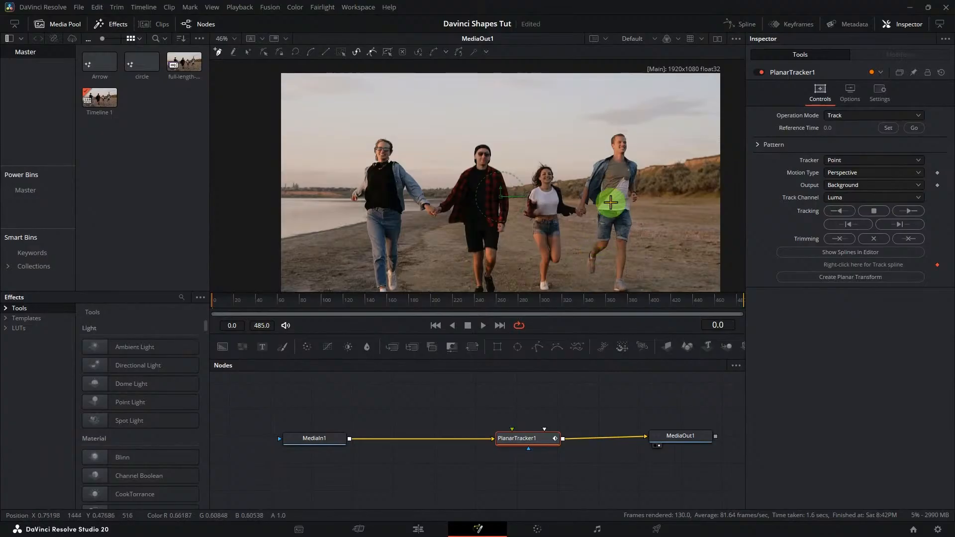
click(839, 174)
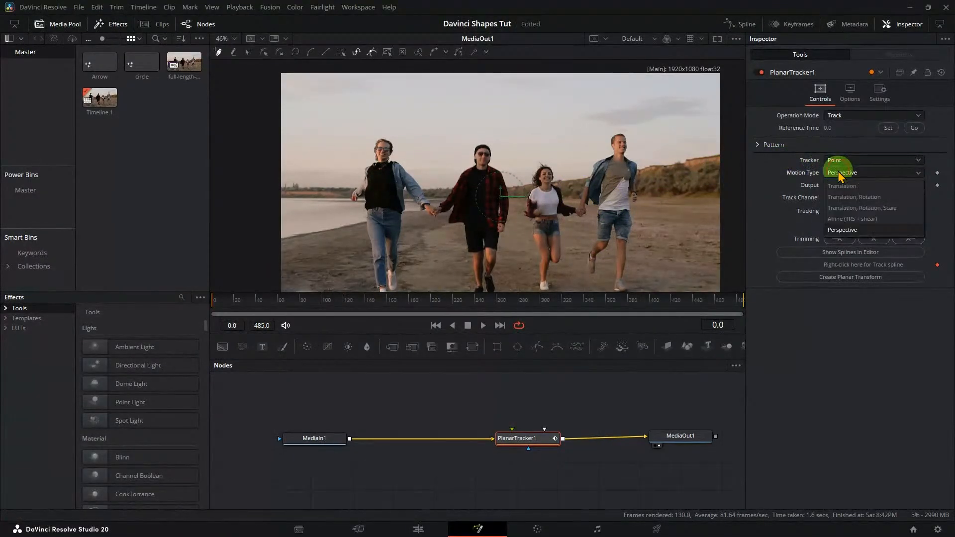
click(853, 208)
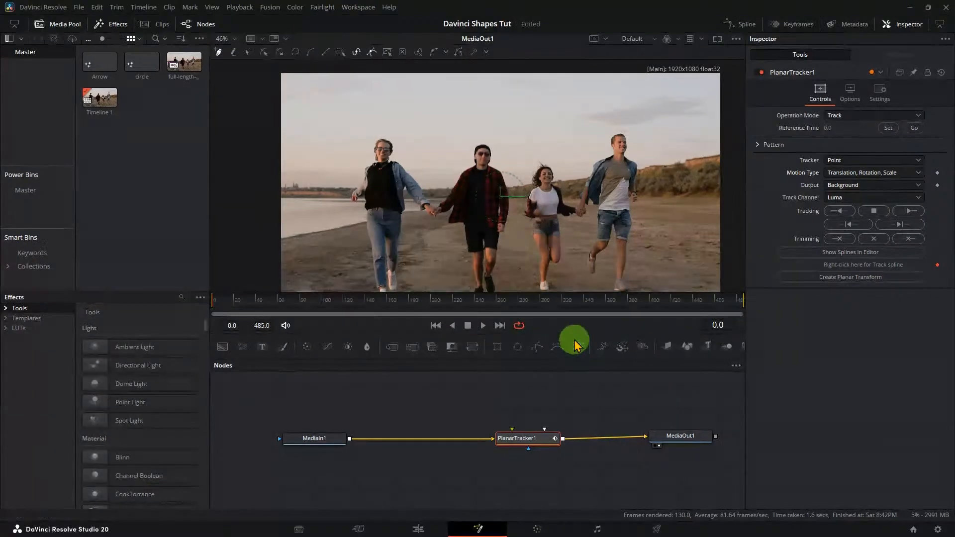
Draw a new closed tracking shape around the face of the woman in the white top at frame 0.
scroll(593, 221, up, 3)
scroll(593, 221, up, 1)
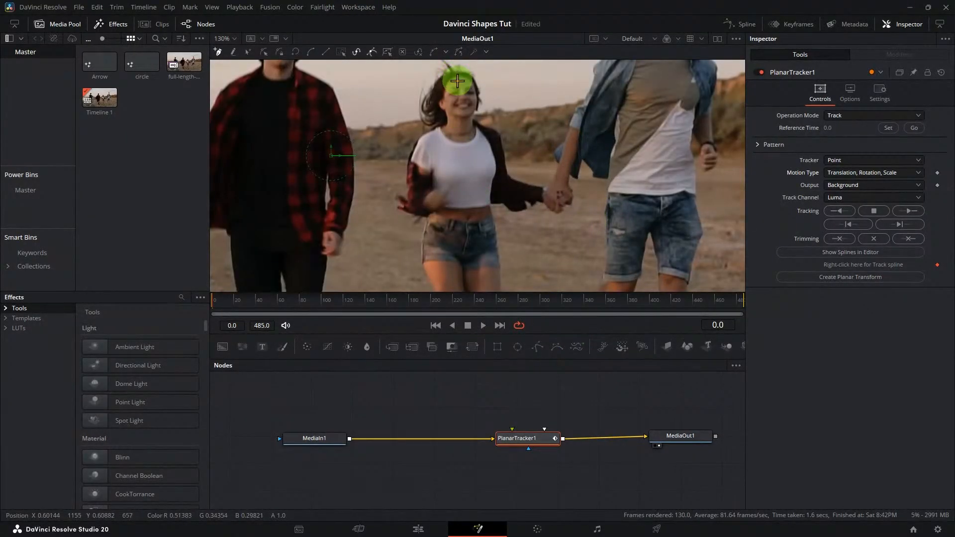
click(456, 80)
click(447, 101)
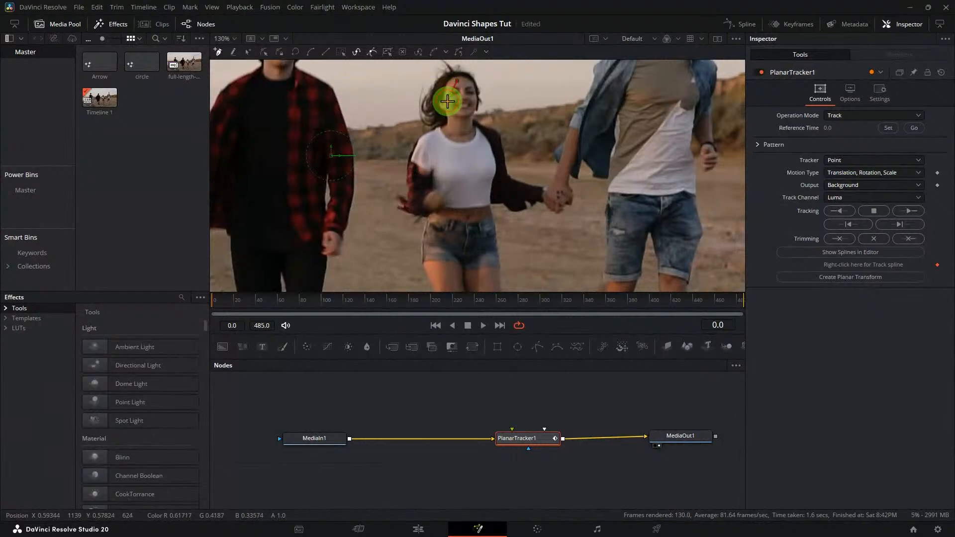
click(453, 115)
click(469, 115)
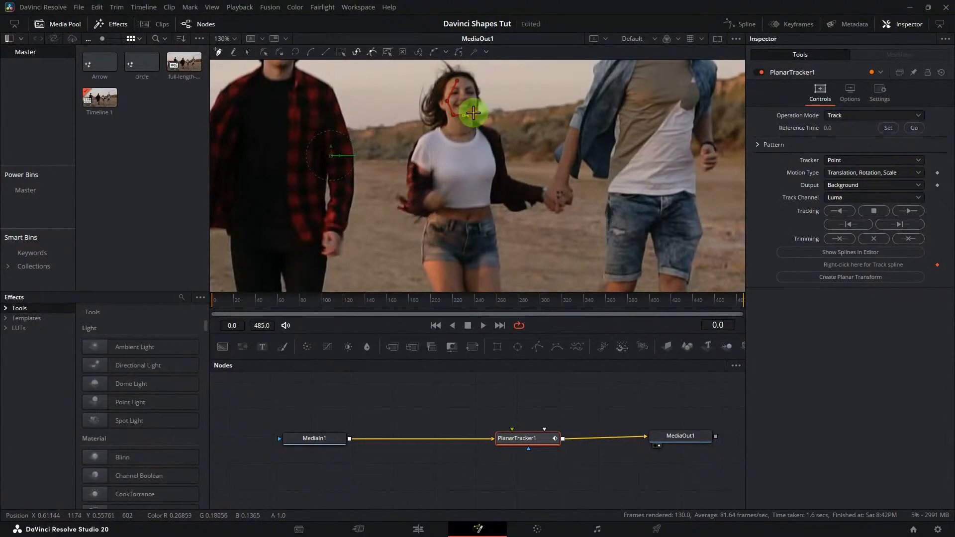
click(475, 99)
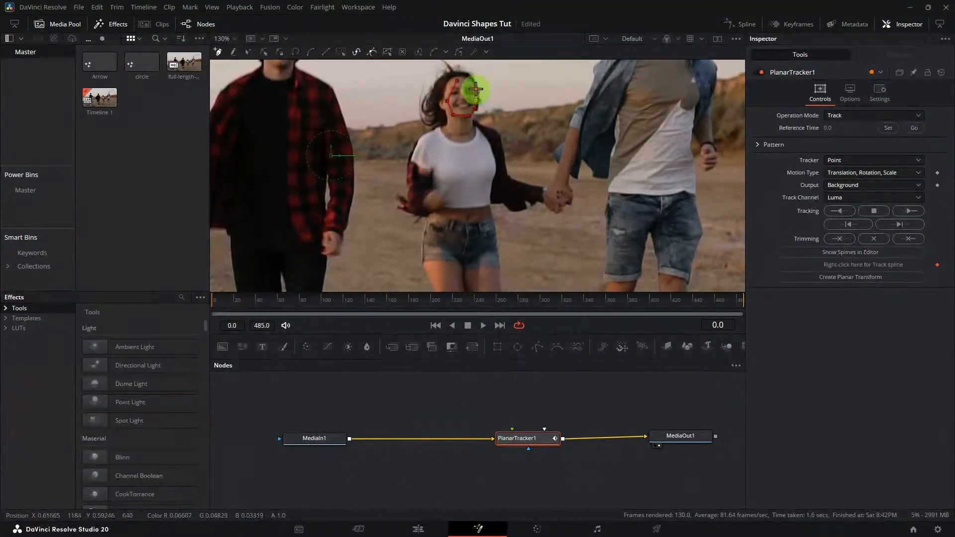
click(474, 85)
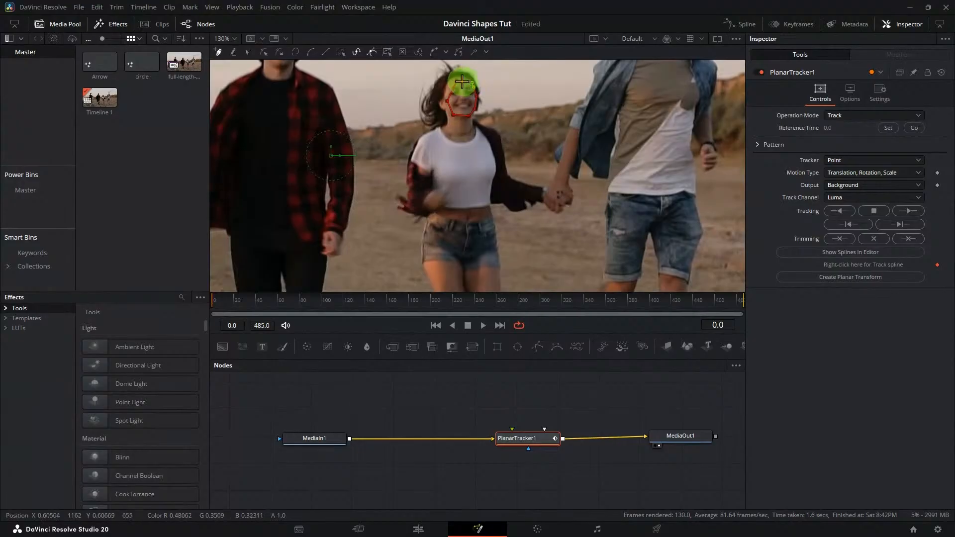
click(458, 82)
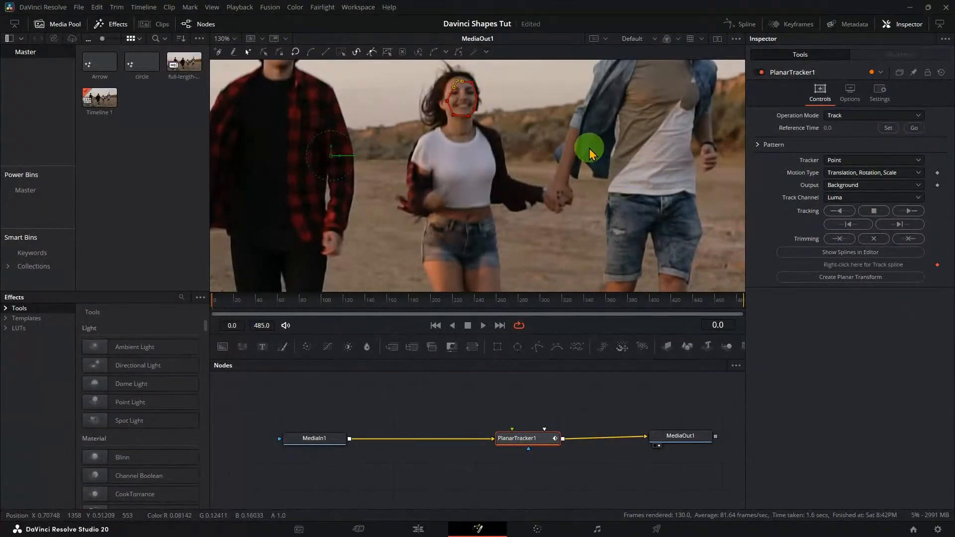
Track the outlined face forward through the whole clip, and return to frame 0.
scroll(588, 152, down, 3)
scroll(588, 154, up, 5)
scroll(588, 155, down, 5)
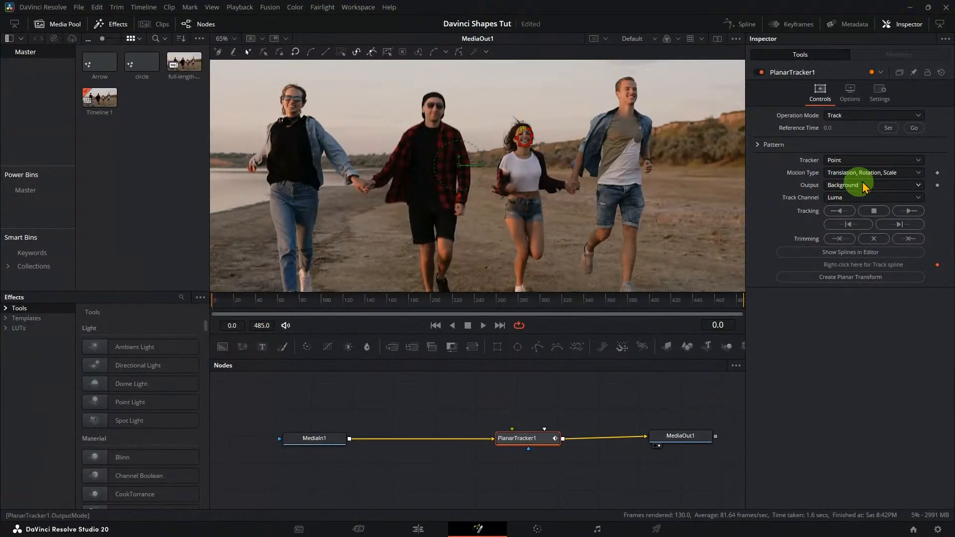
click(909, 212)
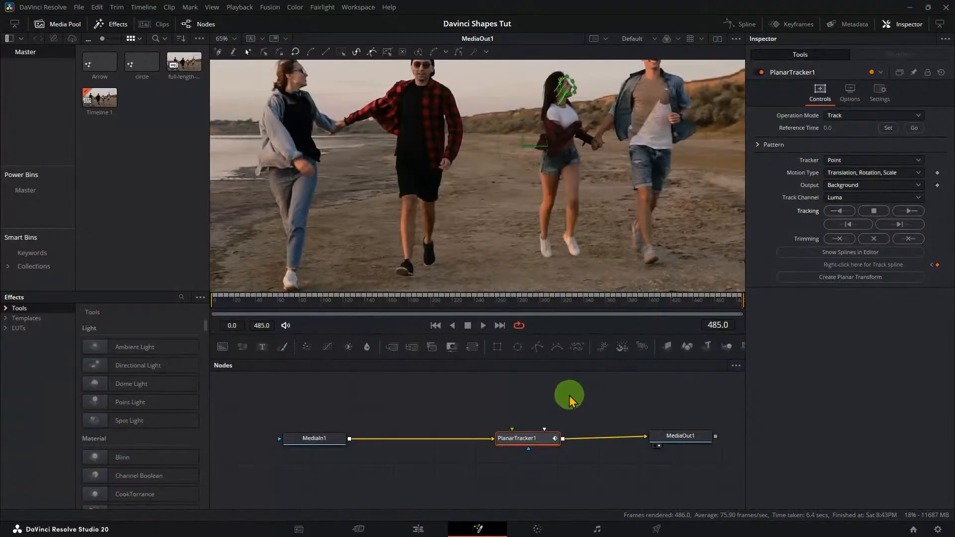
click(435, 326)
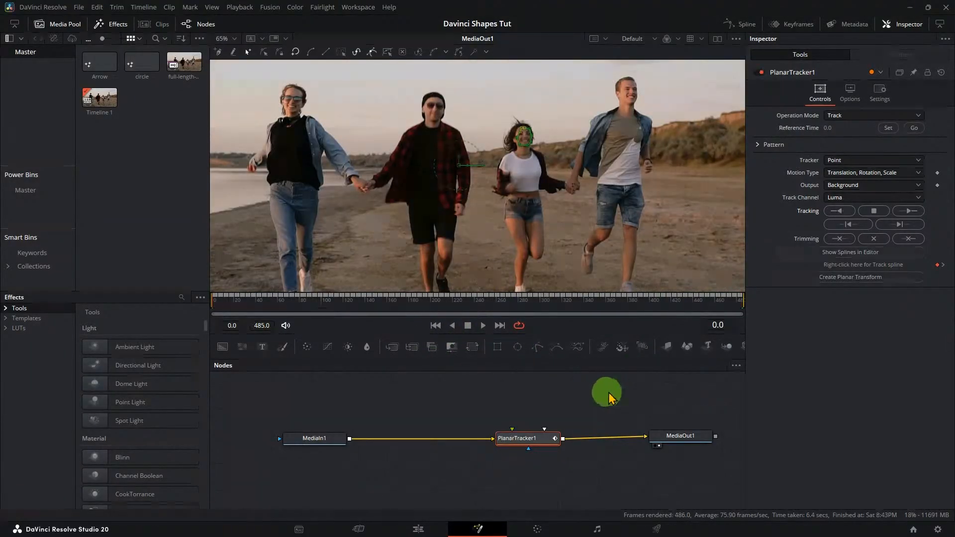
Create a planar transform from the track, place it above PlanarTracker1, and merge its output over the tracker's output.
click(824, 281)
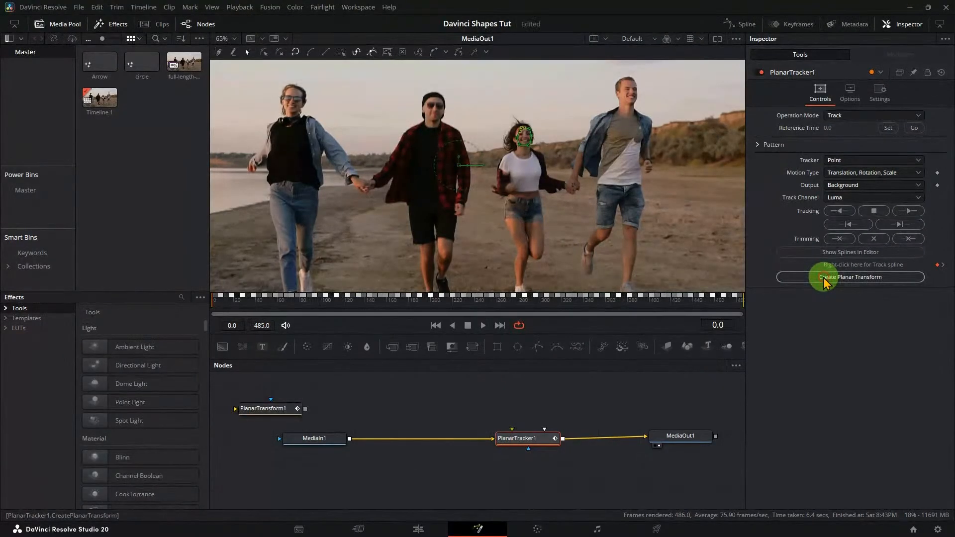
drag(273, 412, 532, 402)
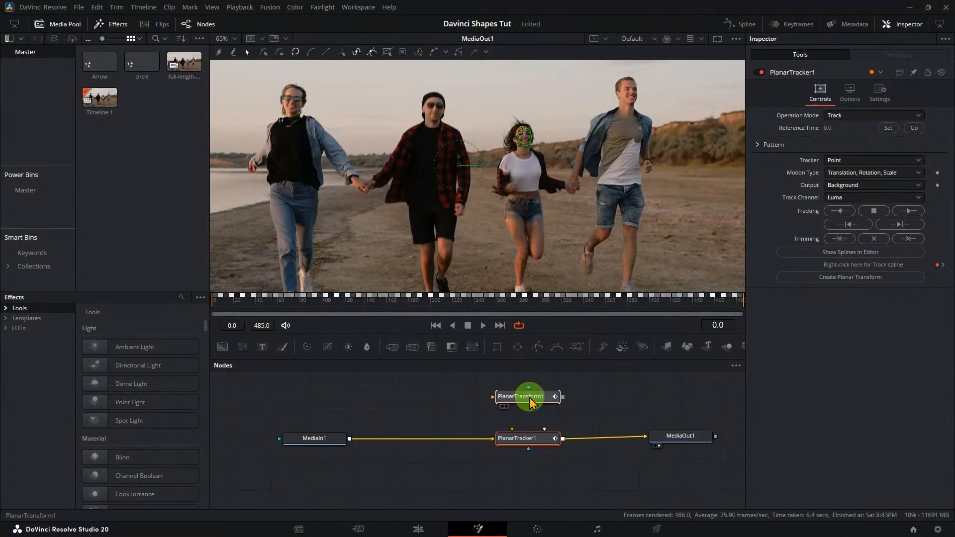
click(531, 398)
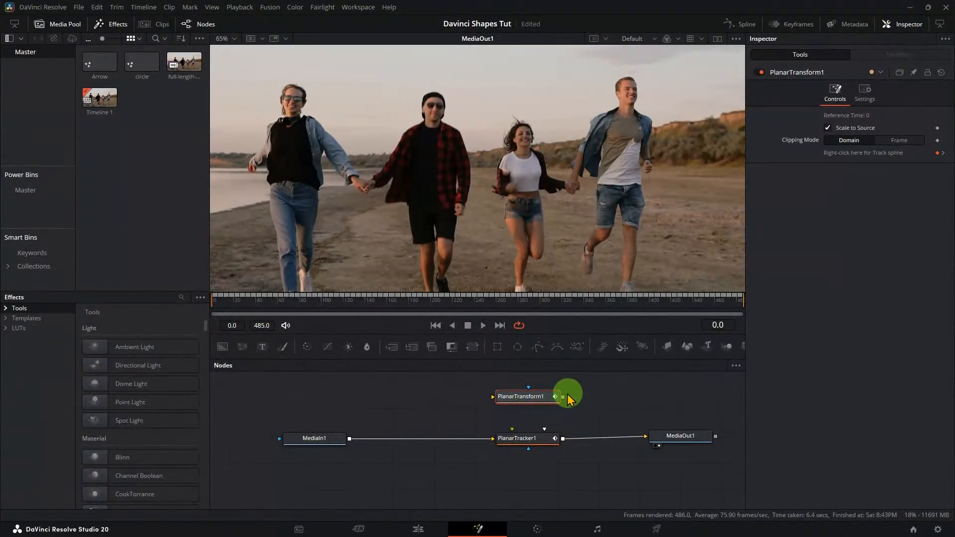
drag(563, 397, 563, 439)
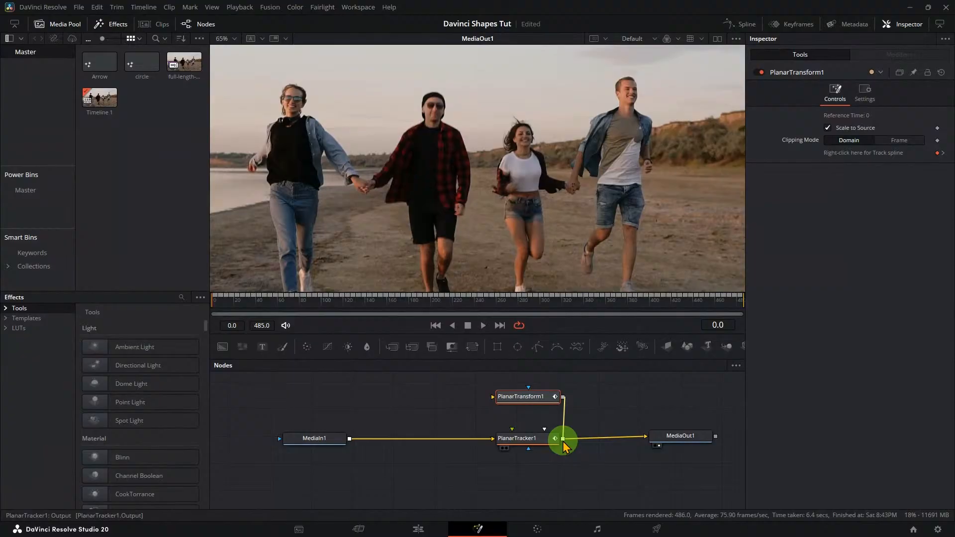
drag(563, 439, 563, 439)
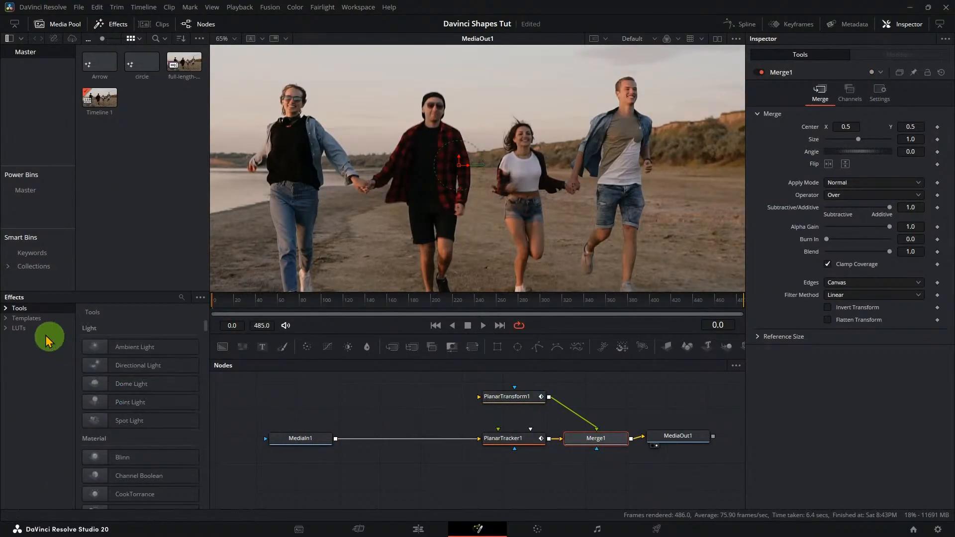
Add an sRender shape node beside PlanarTransform1 and connect its output to the planar transform's input.
click(7, 309)
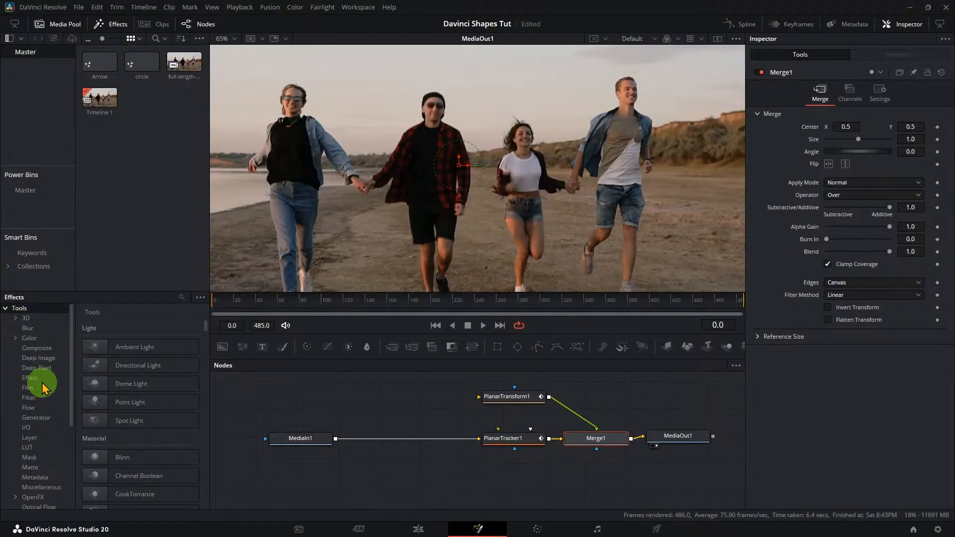
scroll(38, 420, down, 3)
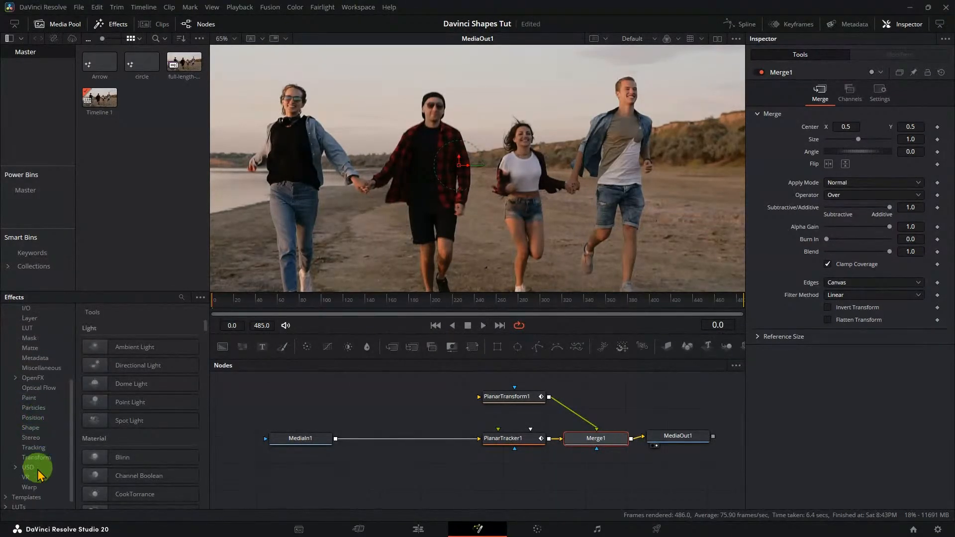
click(31, 428)
click(98, 456)
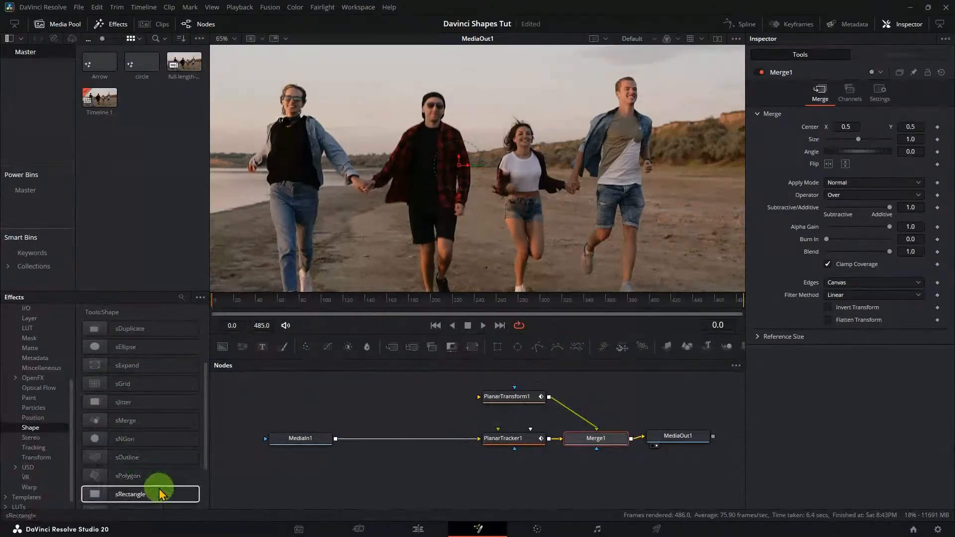
scroll(158, 490, down, 3)
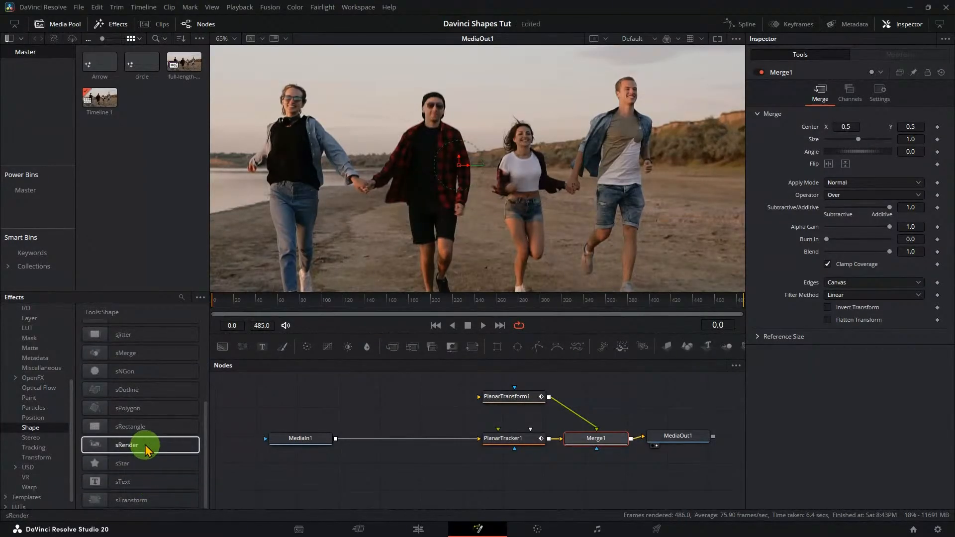
drag(143, 450, 466, 398)
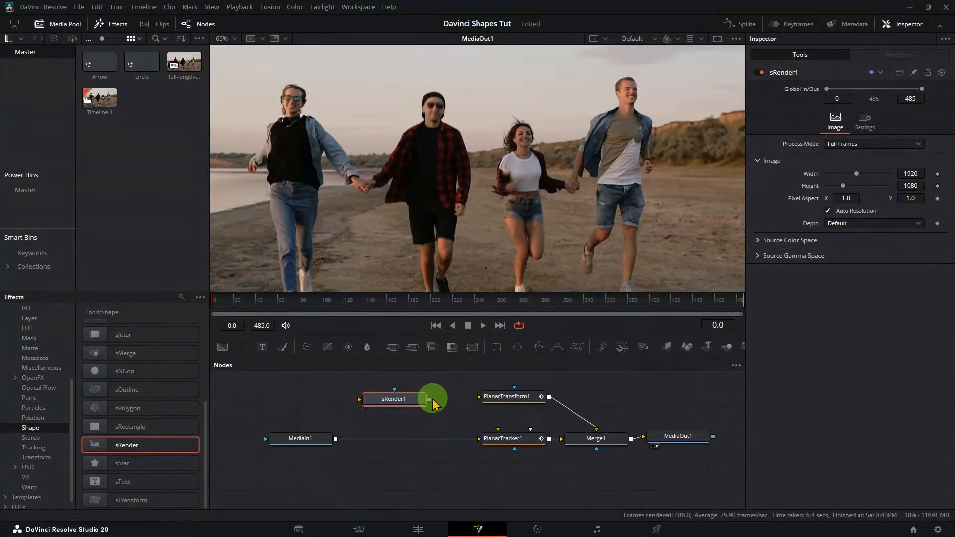
click(450, 399)
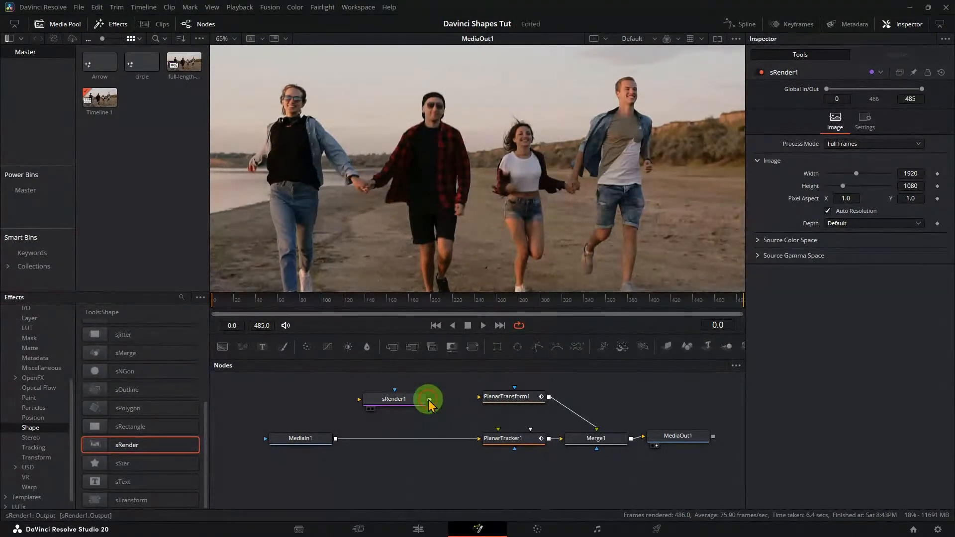
drag(429, 400, 480, 396)
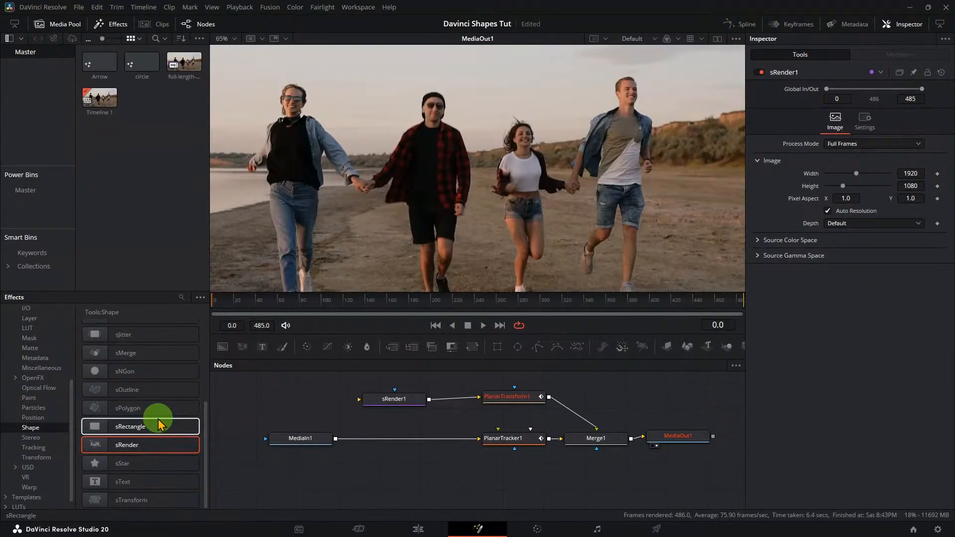
Add an sEllipse shape feeding sRender1 and make it a non-solid outline with a border width of 0.01.
scroll(157, 423, up, 4)
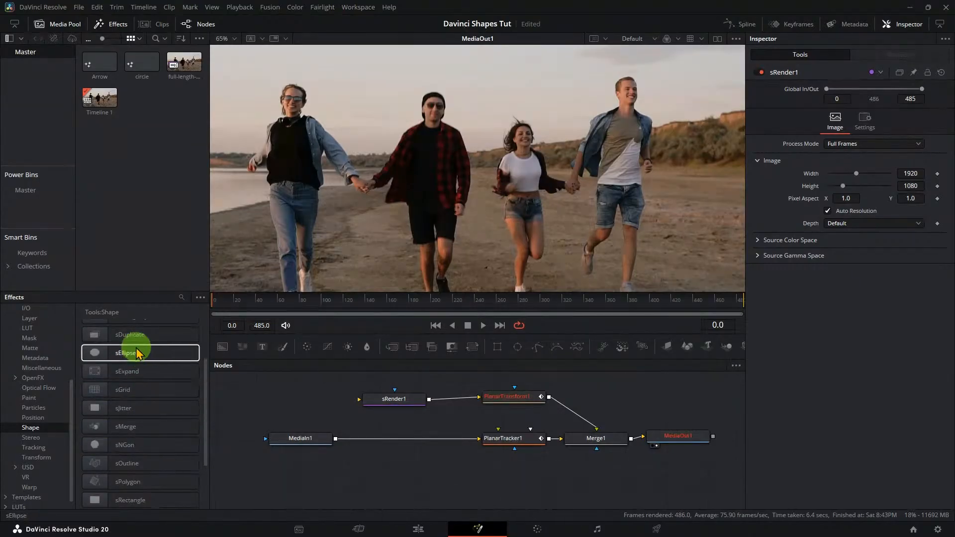
drag(138, 354, 359, 404)
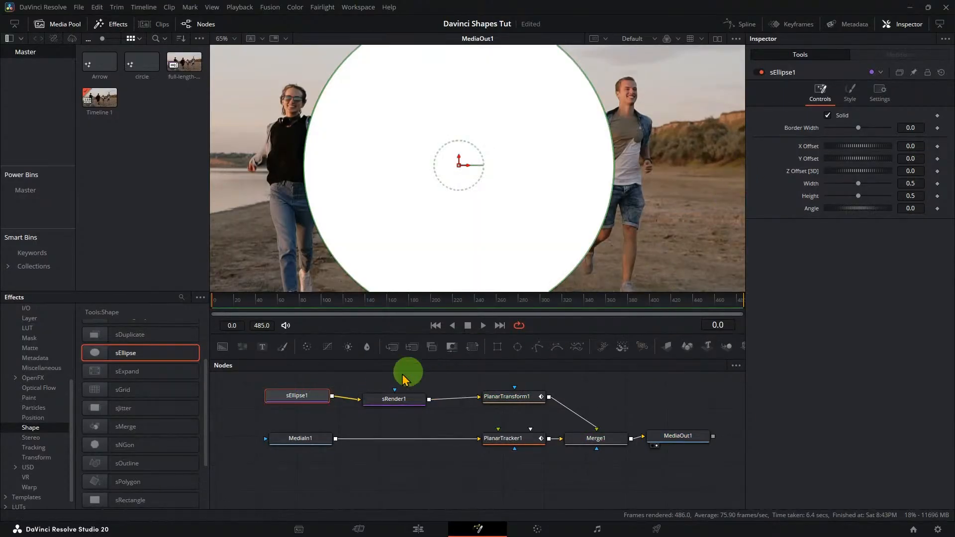
click(831, 118)
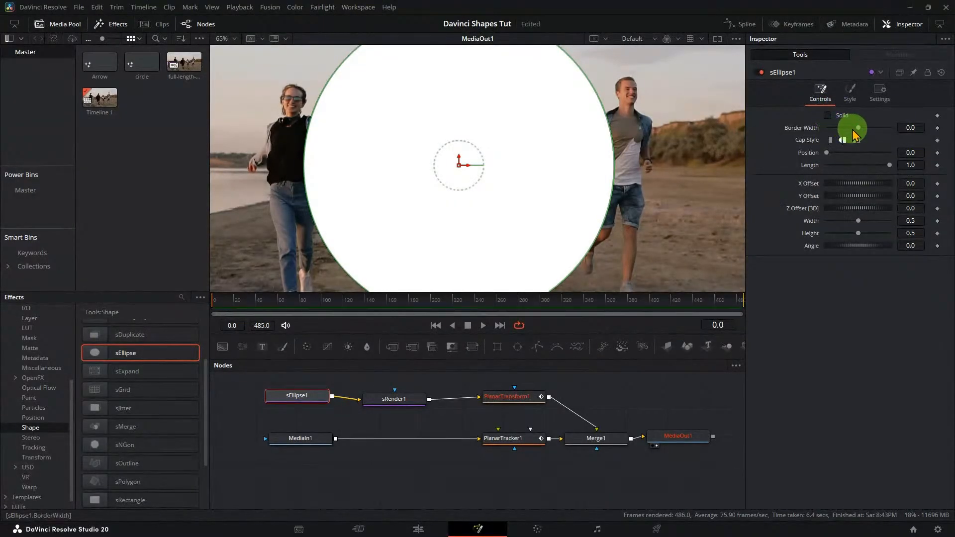
drag(858, 128, 858, 129)
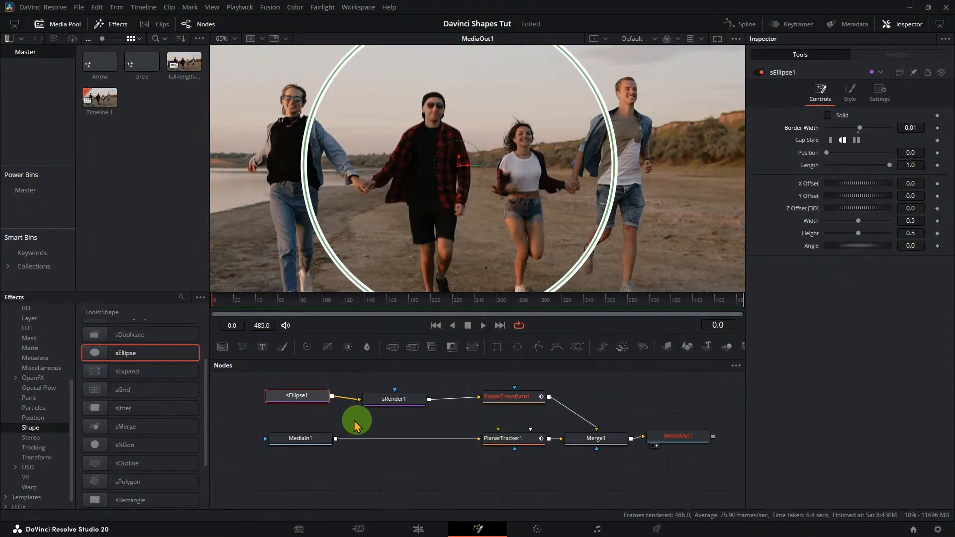
Move the sEllipse1 and sRender1 nodes farther away from PlanarTransform1 to space out the node graph.
drag(305, 402, 254, 409)
click(409, 404)
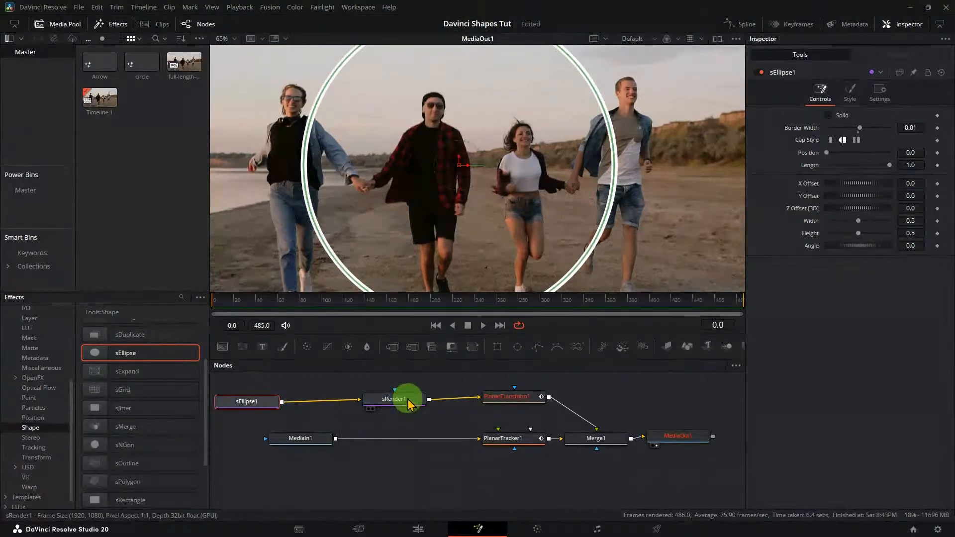
drag(407, 402, 350, 403)
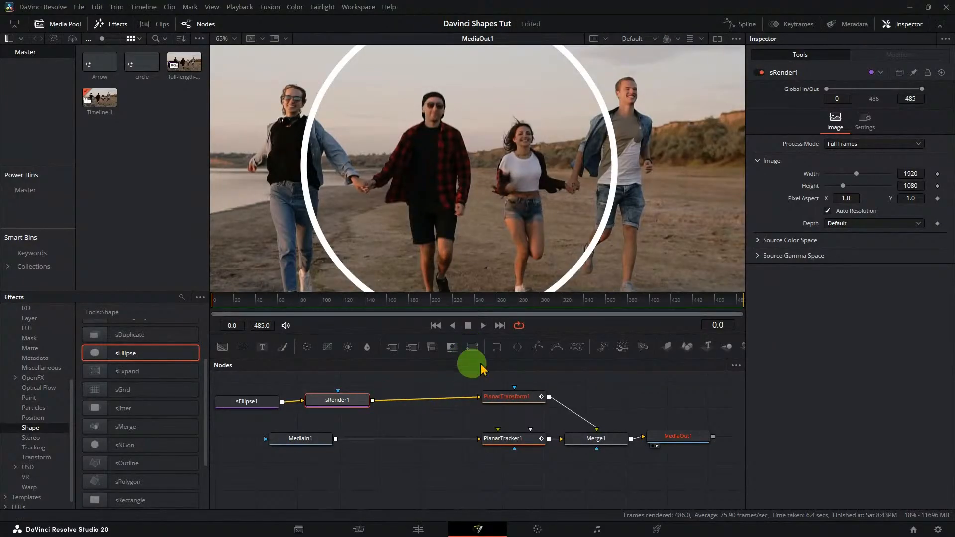
Shrink the ellipse to about 0.11 wide and high, and center it on the face of the woman in the white top.
click(255, 400)
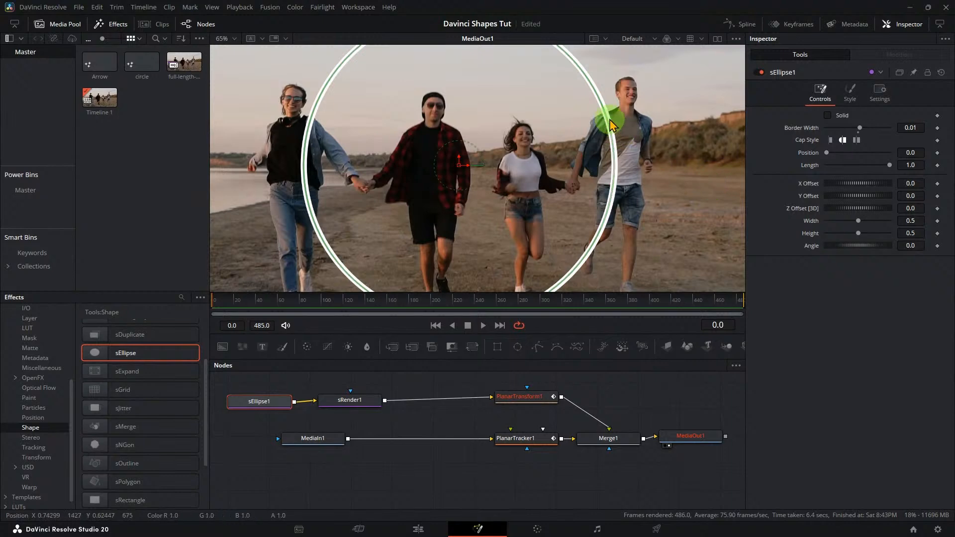
drag(591, 87, 494, 172)
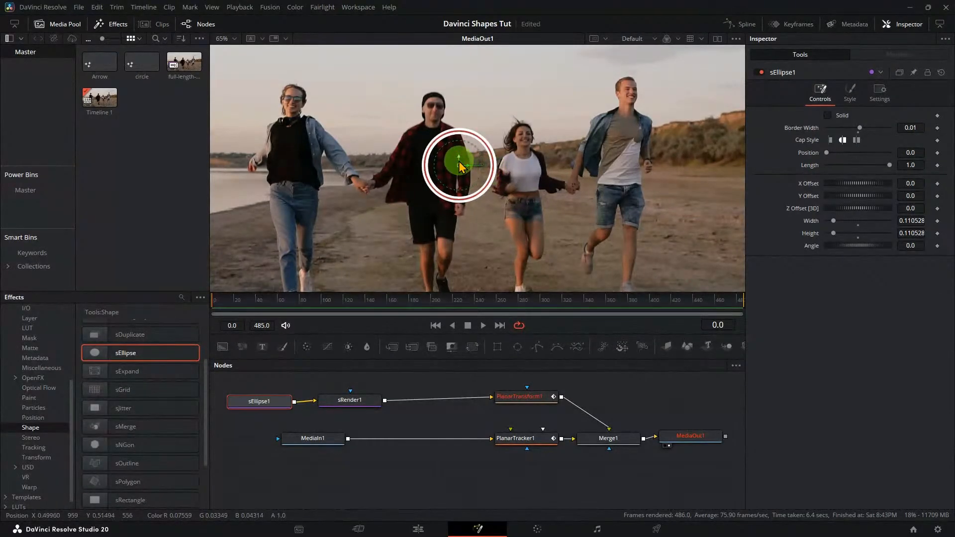
drag(458, 167, 524, 141)
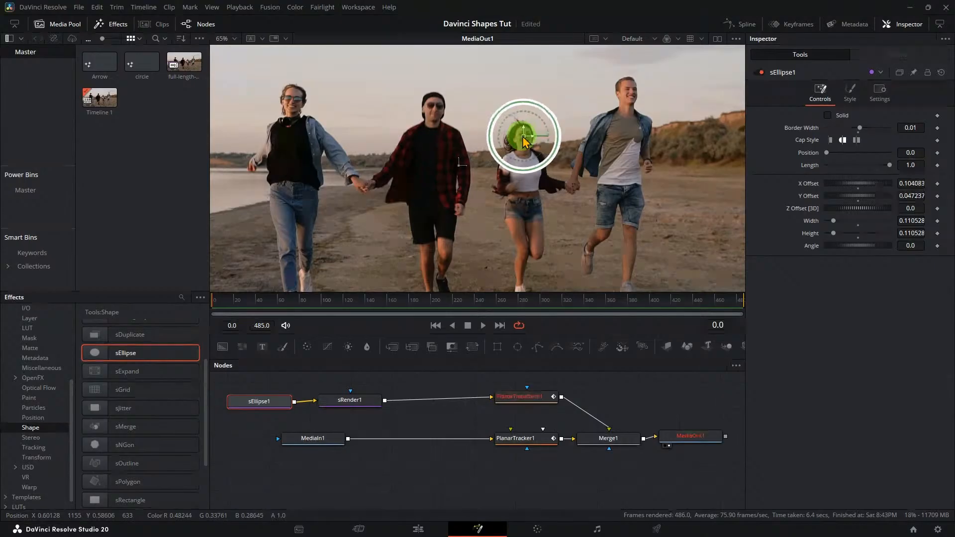
Set the ellipse outline's color to pure red.
click(853, 96)
click(854, 115)
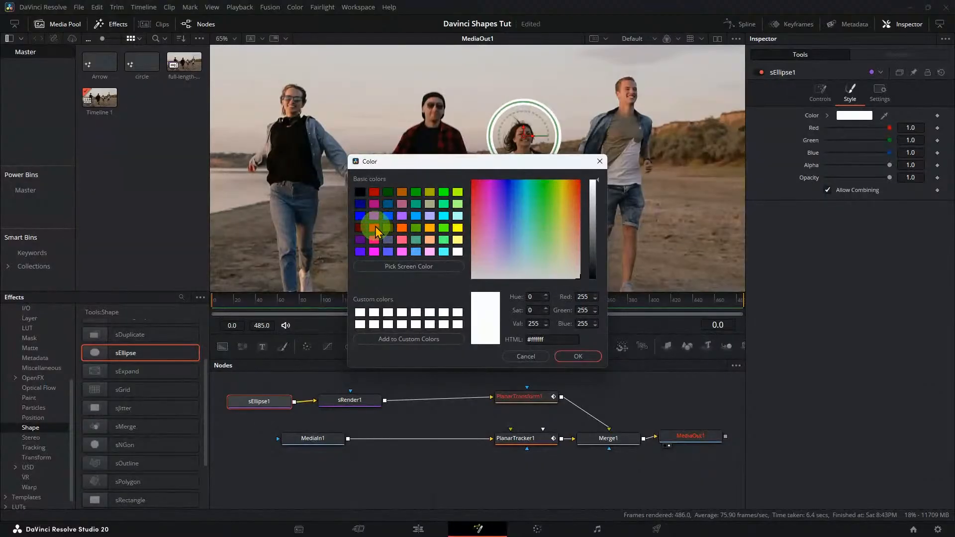
click(375, 228)
click(579, 357)
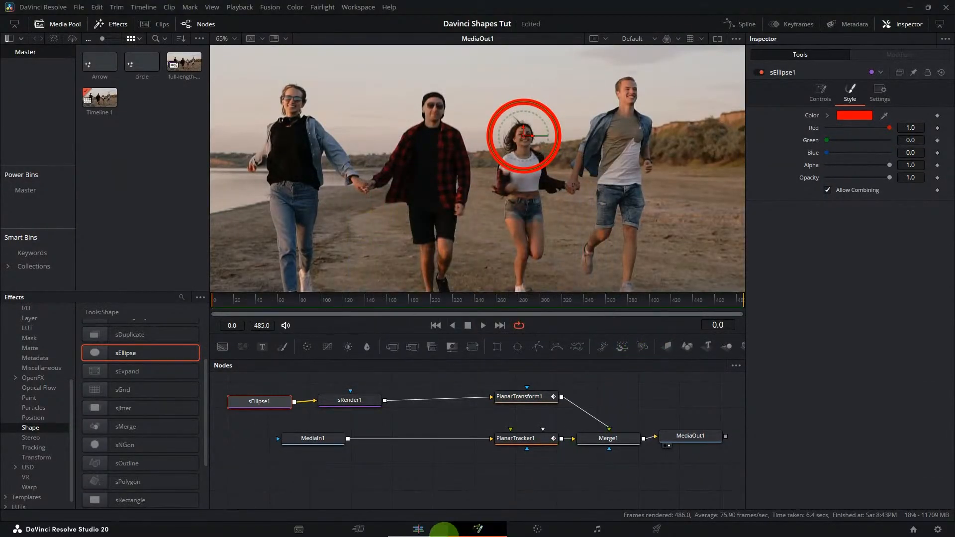
Play the clip on the Edit page to check how the red circle follows the woman's face.
click(418, 529)
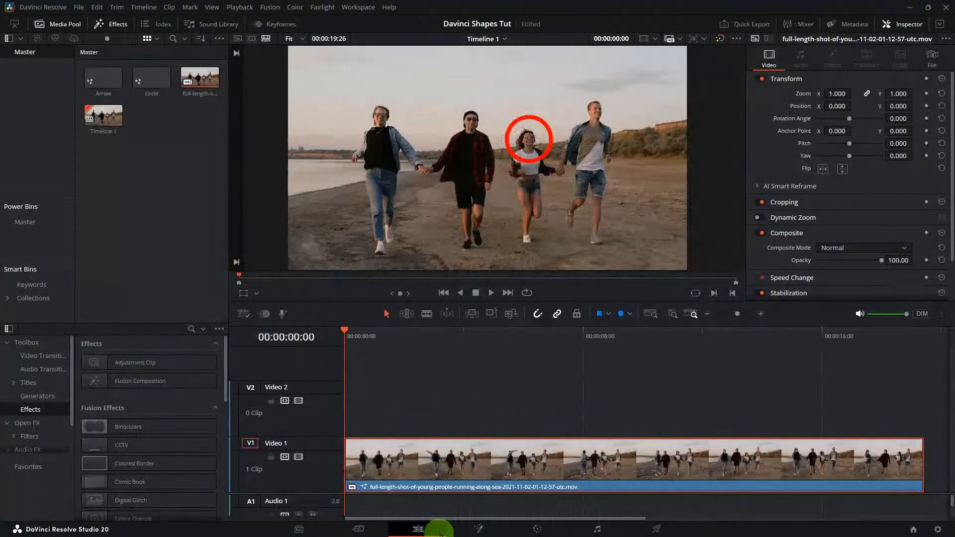
click(492, 294)
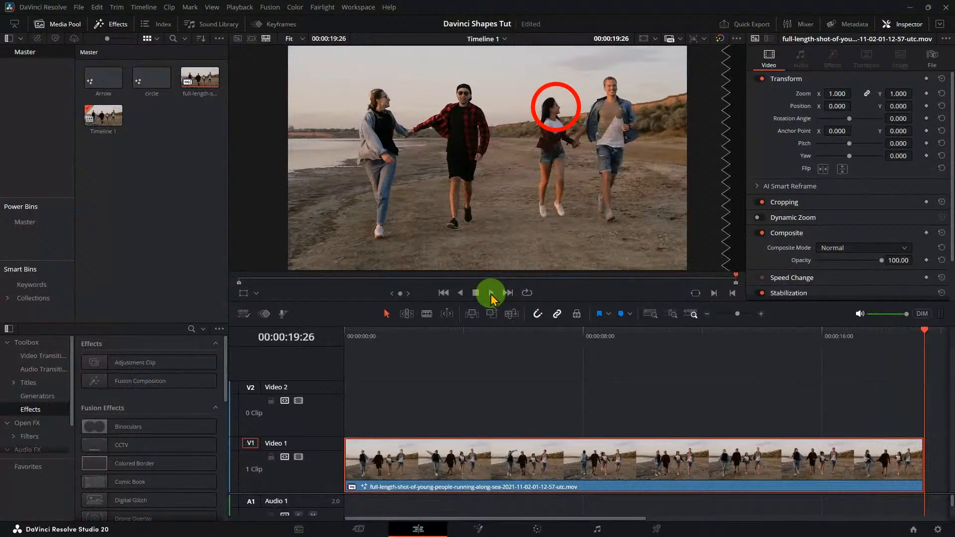
Open the beach clip in the Fusion page to review its node graph, and return to the Edit page.
right_click(510, 469)
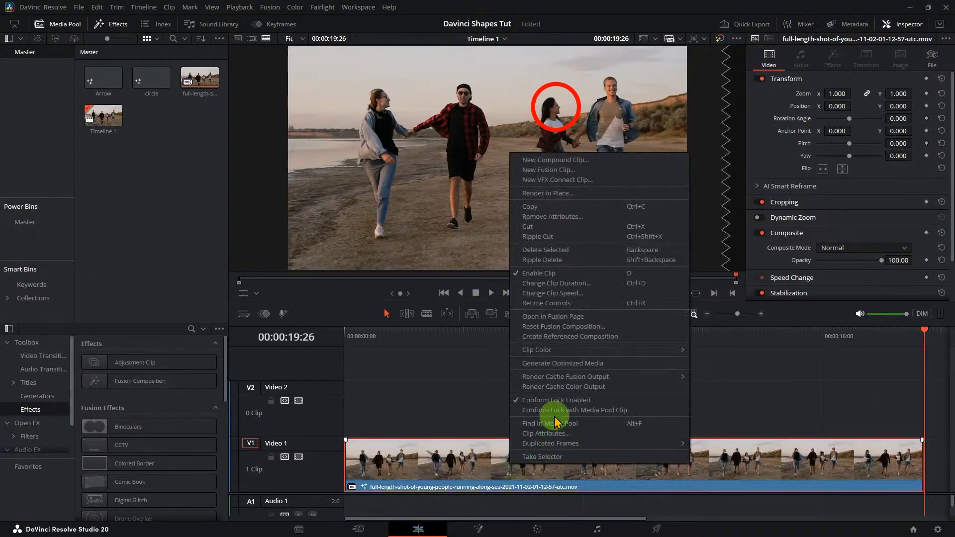
click(554, 323)
drag(557, 358, 519, 398)
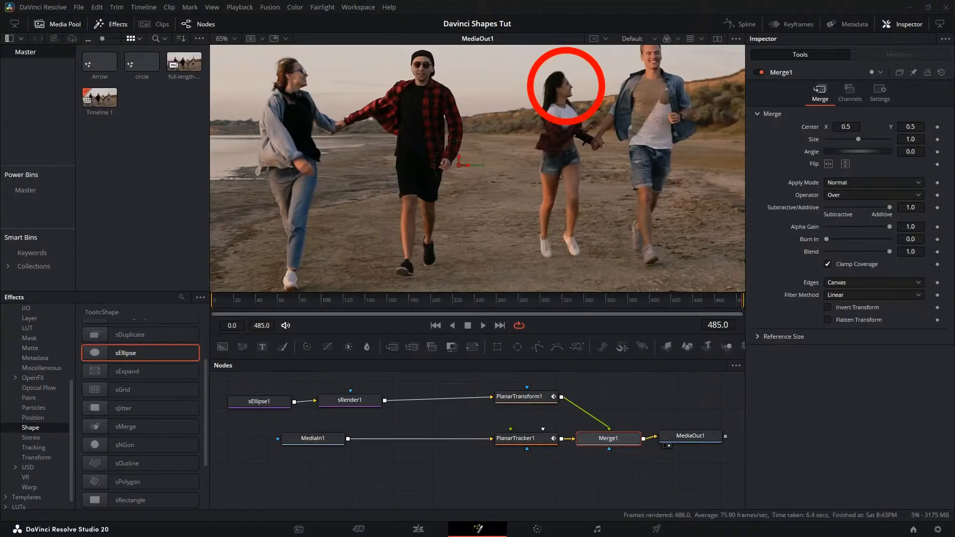
click(422, 530)
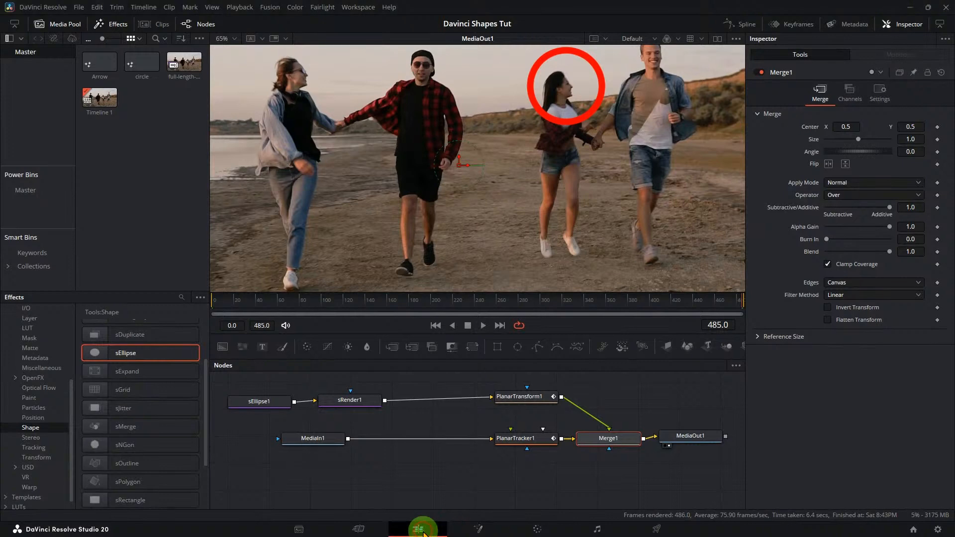
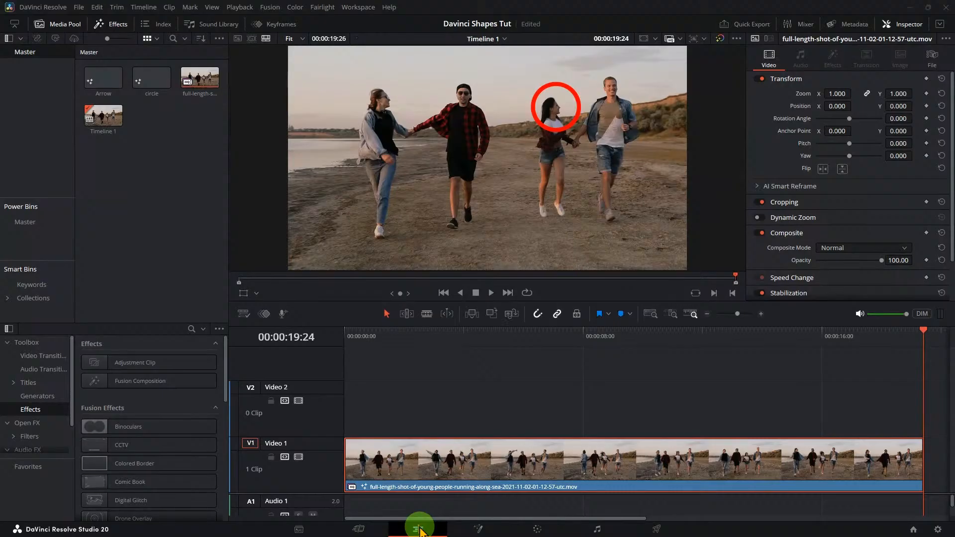
Compare the timeline on the Cut and Edit pages, finishing on the Cut page.
click(359, 530)
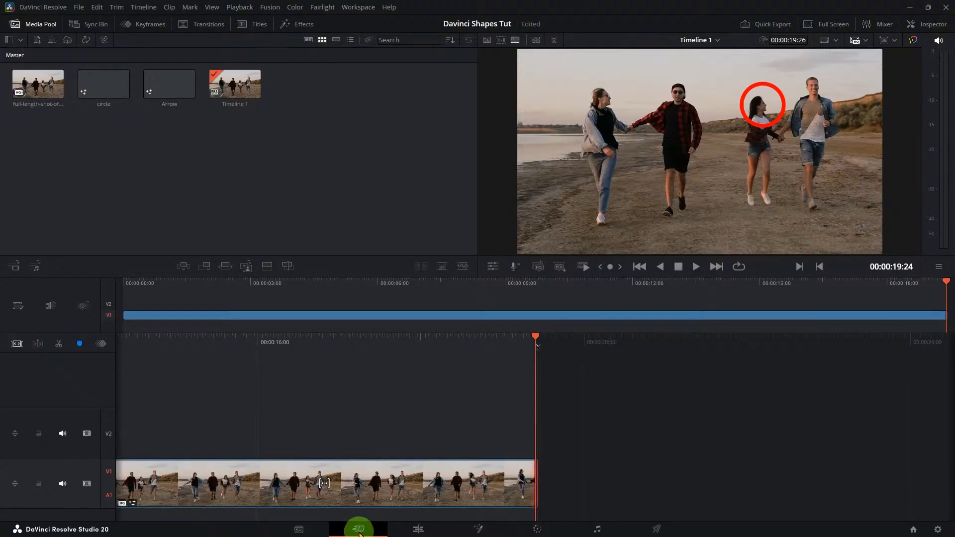
click(417, 529)
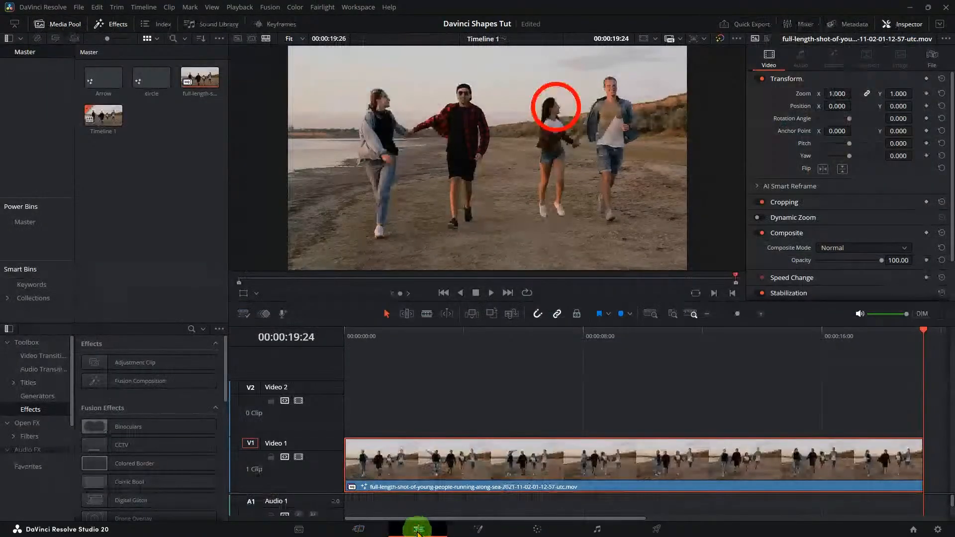
click(357, 529)
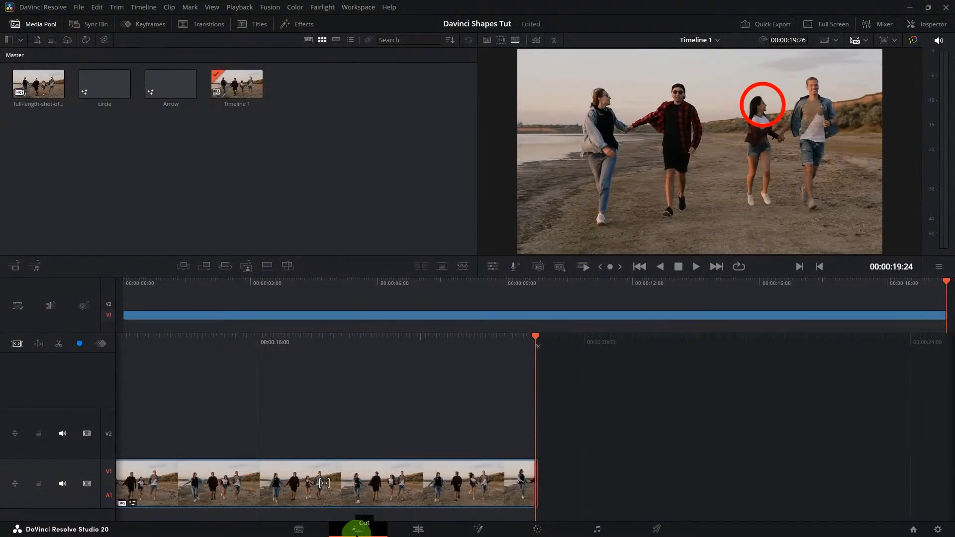
Return from the Cut page to the beach project's timeline on the Edit page.
click(419, 530)
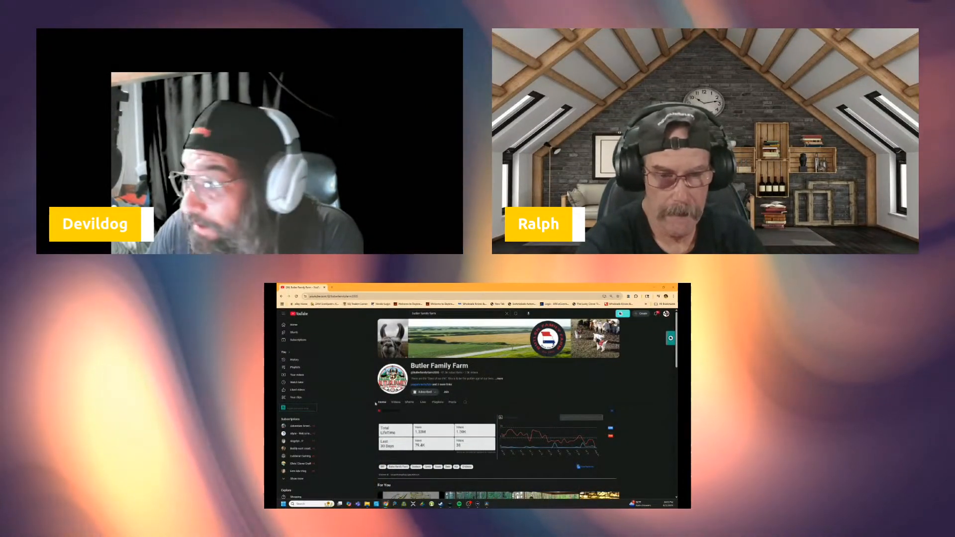
Switch to DaVinci Resolve with the Members project and make its window fill the screen.
key(alt+Tab)
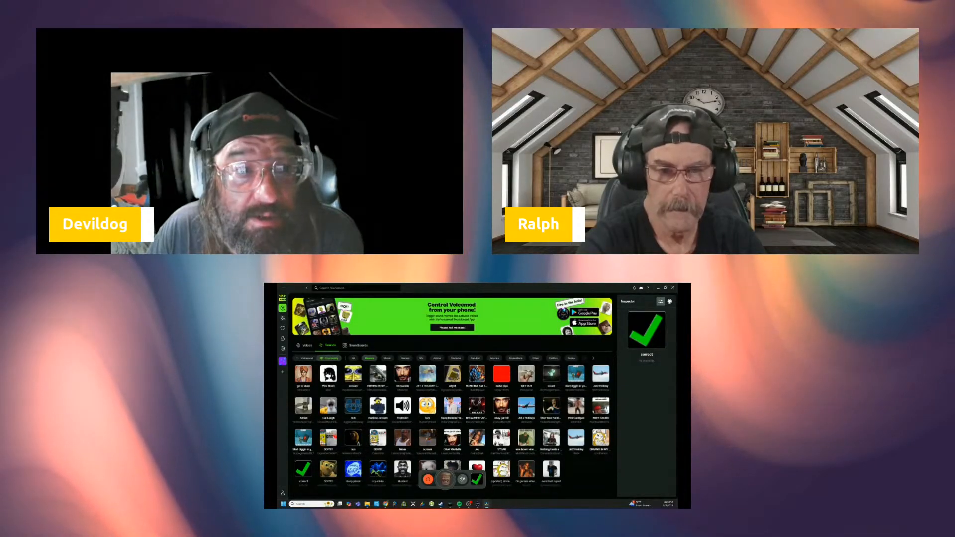
drag(277, 297, 435, 299)
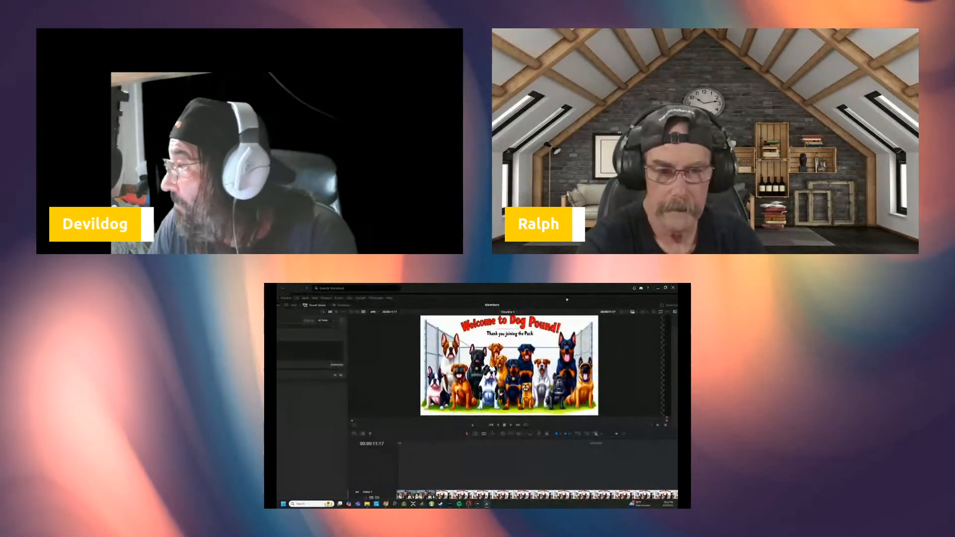
click(665, 288)
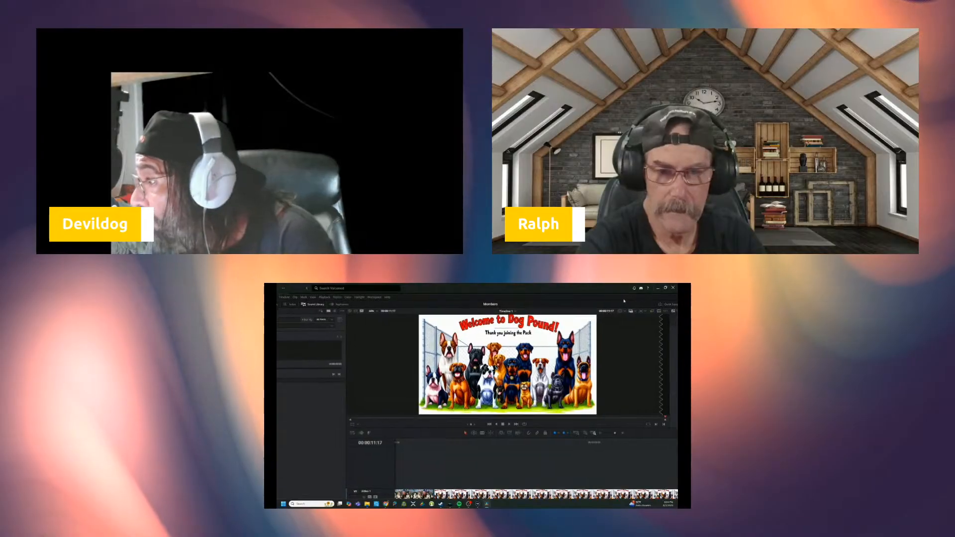
drag(620, 305, 543, 310)
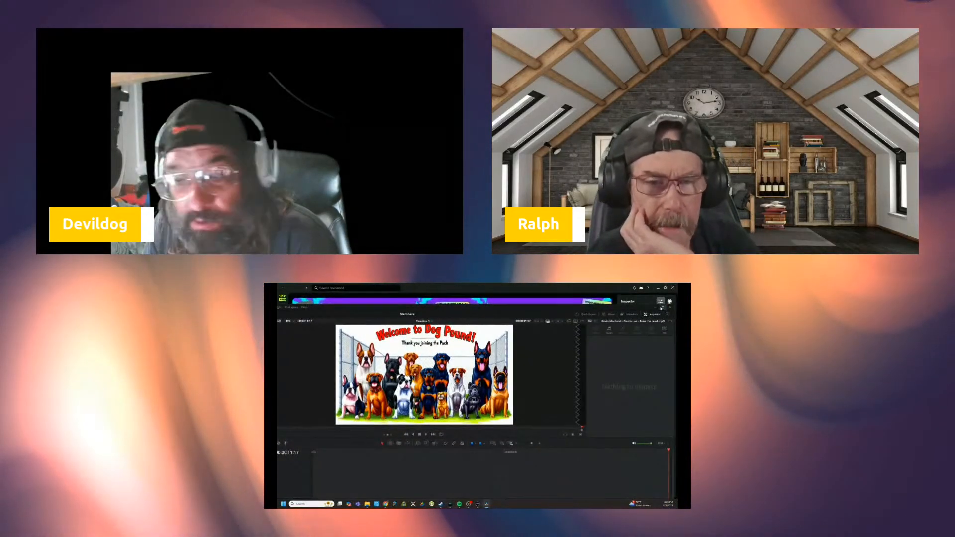
click(662, 307)
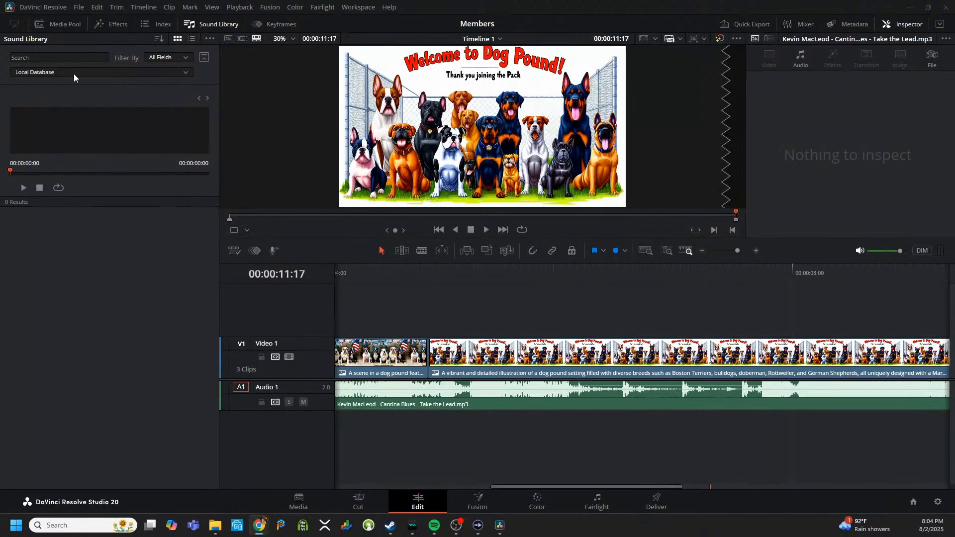
Search the Sound Library for "zippo", keeping Local Database as the source.
click(54, 58)
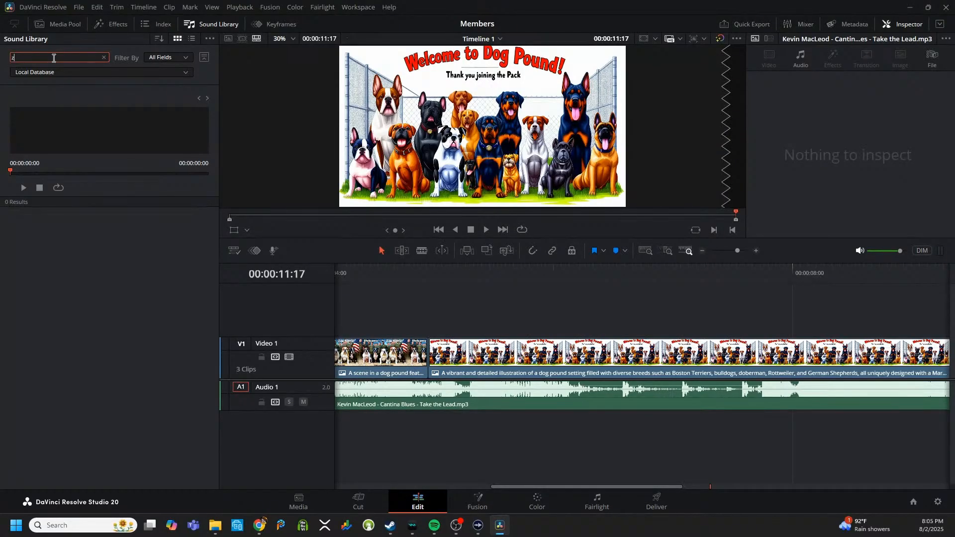
text(zippo)
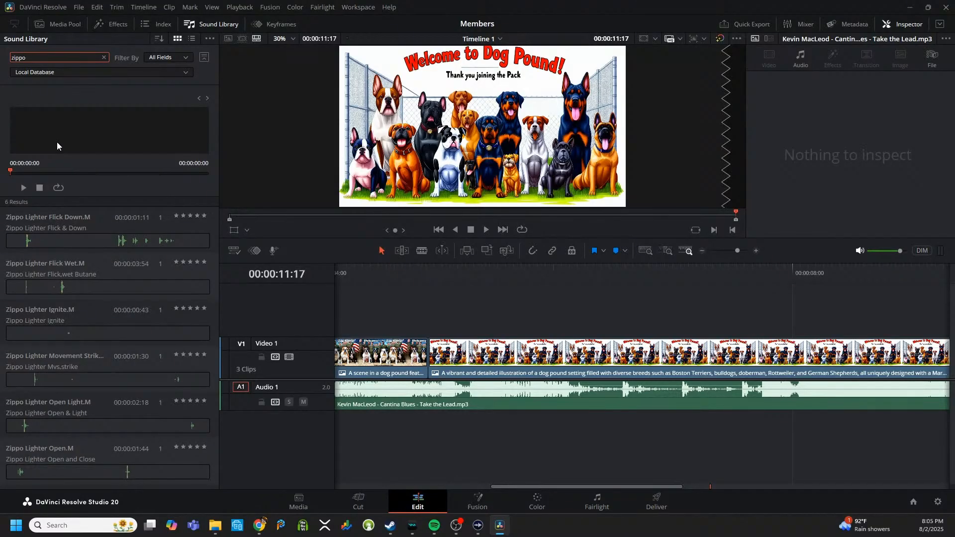
click(68, 72)
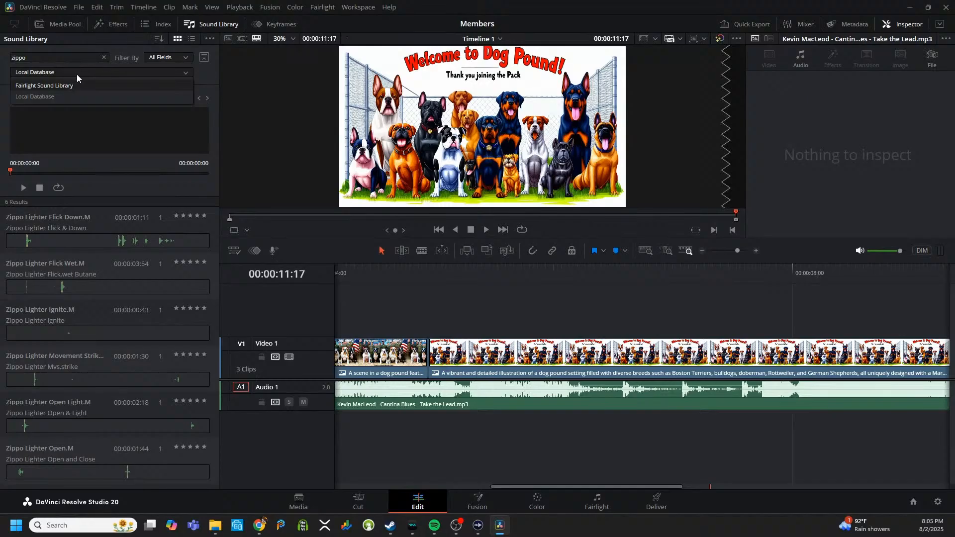
click(77, 74)
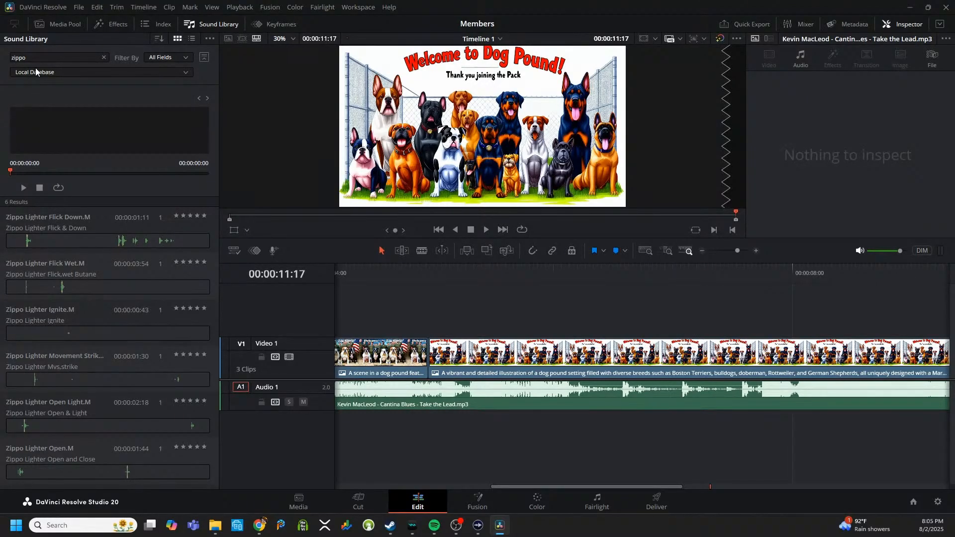
Search the Sound Library for "dog", and return to the "zippo" search.
double_click(40, 56)
text(dog)
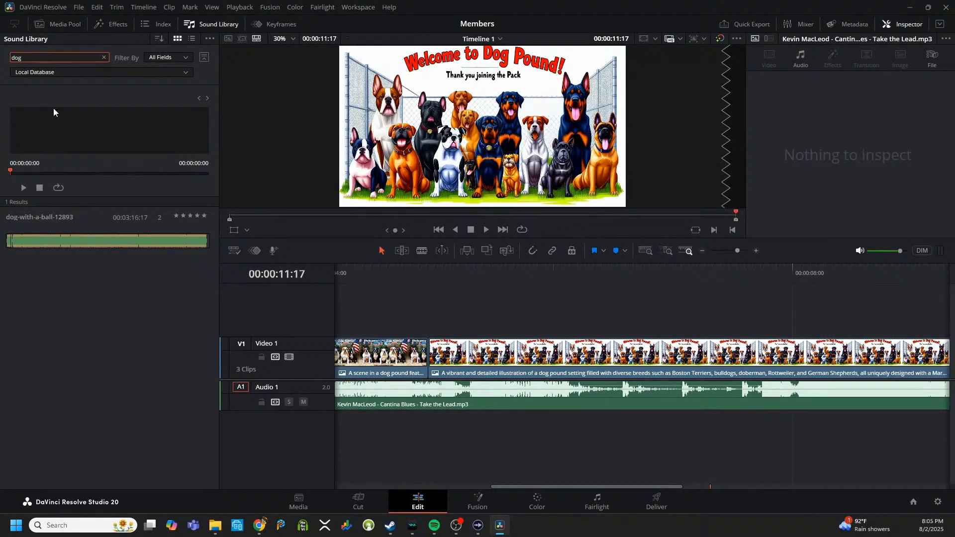
key(BackSpace)
key(BackSpace)
key(BackSpace)
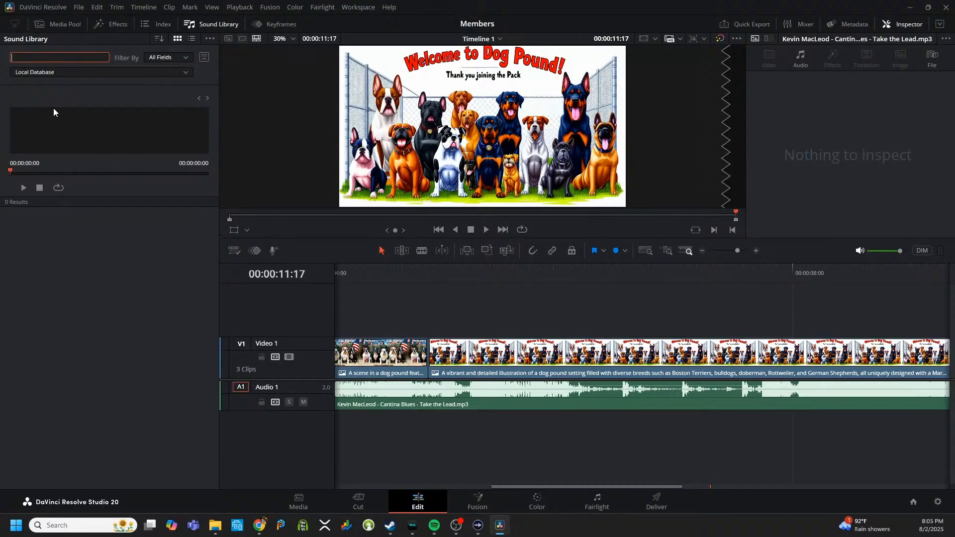
text(zippo)
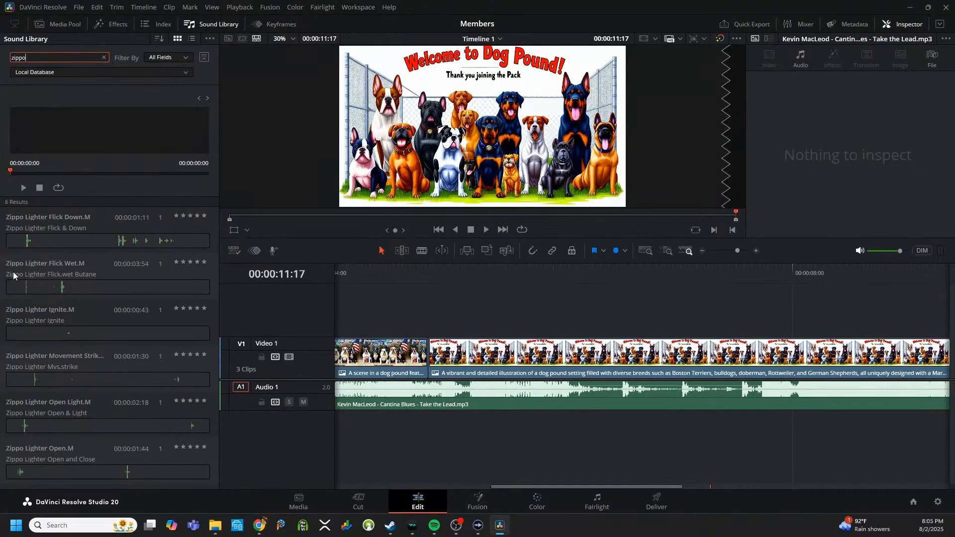
Preview the Zippo Lighter Flick Wet.M sound effect in the Sound Library.
click(55, 288)
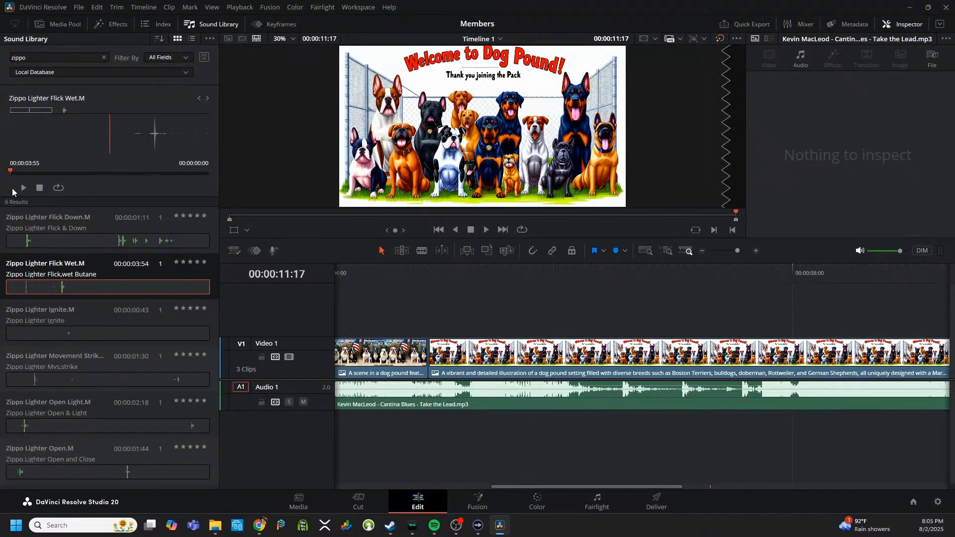
click(22, 186)
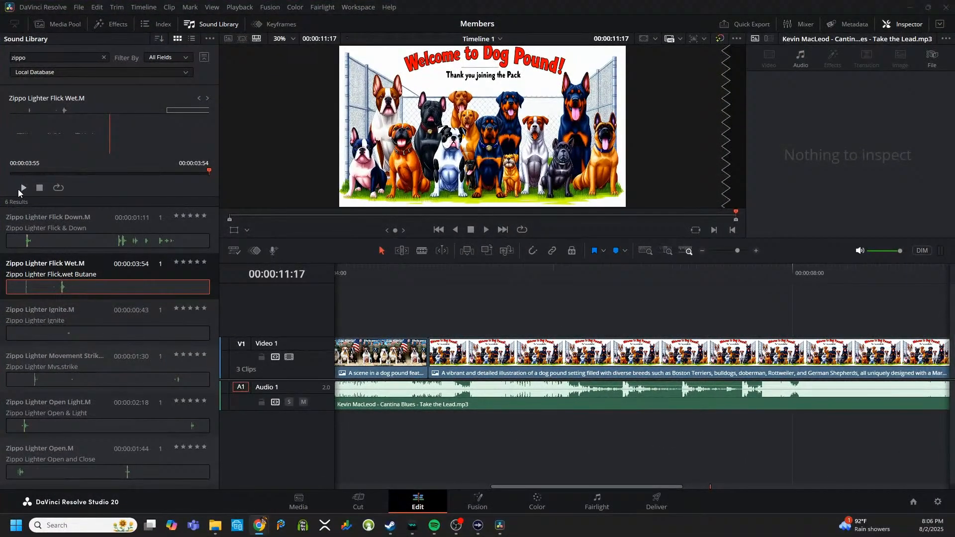
click(23, 188)
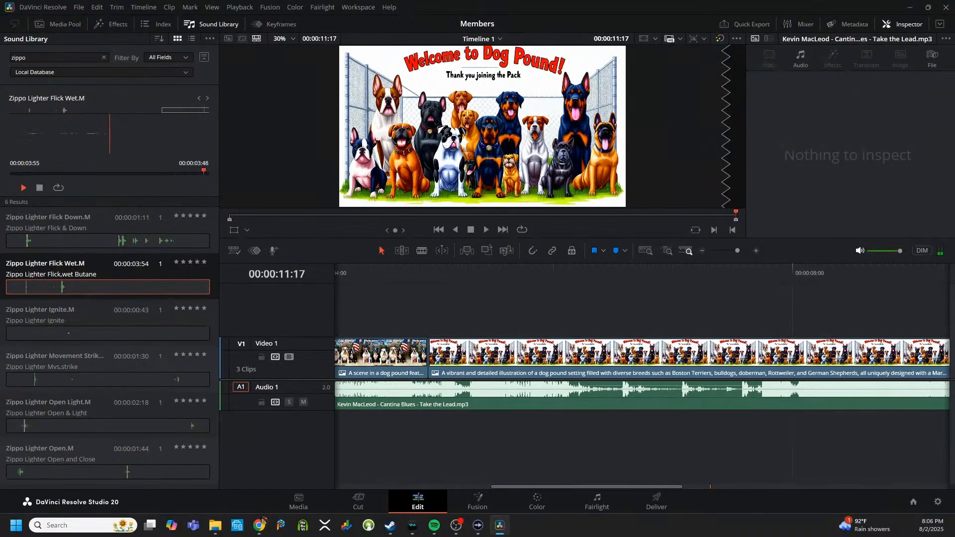
Check the audio channels in Wave Link while replaying the Zippo Lighter Flick Wet.M preview, and move the mixer window off the screen.
click(481, 529)
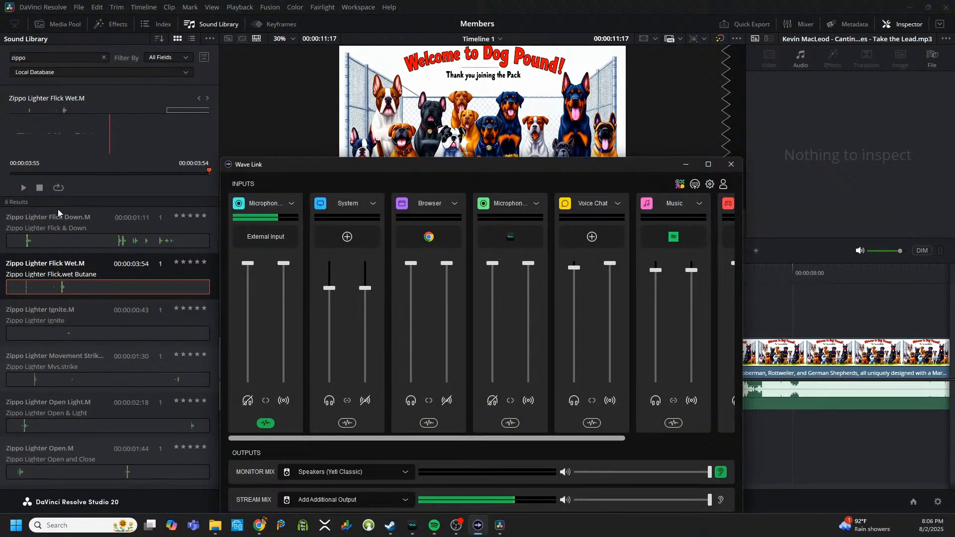
click(24, 188)
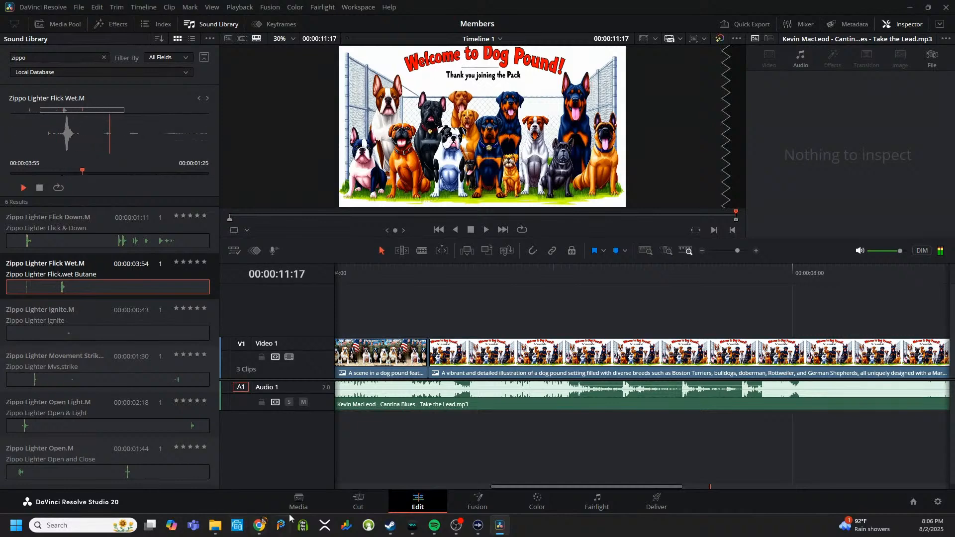
mouse_move(437, 530)
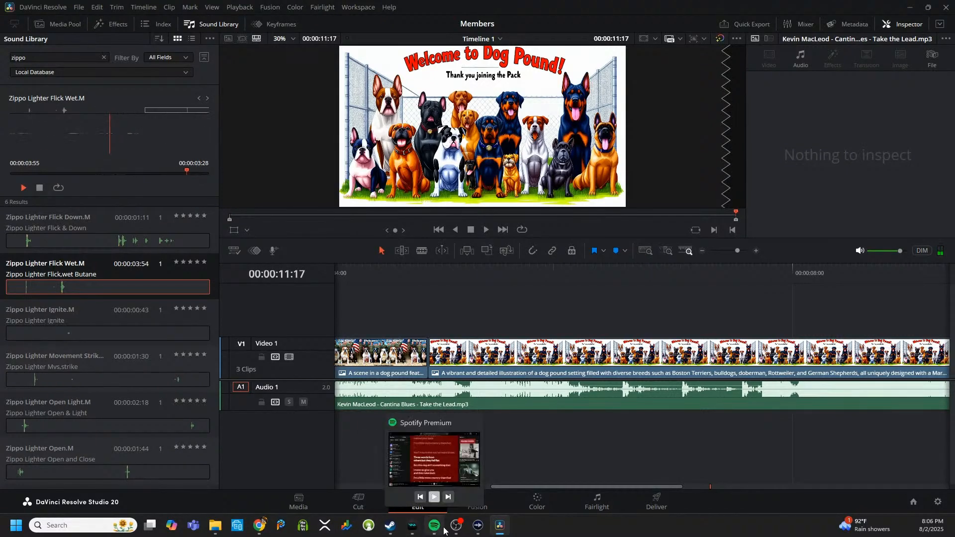
click(477, 526)
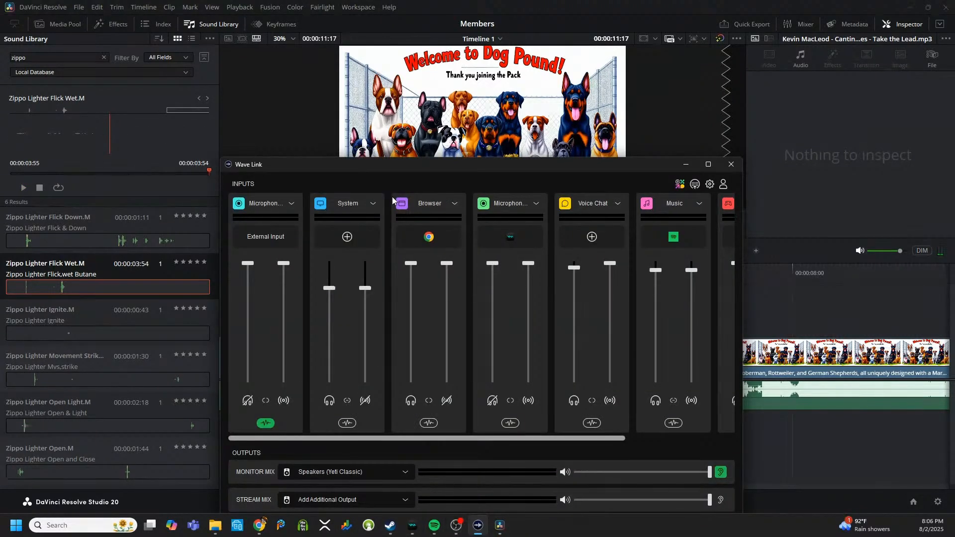
drag(397, 168, 0, 232)
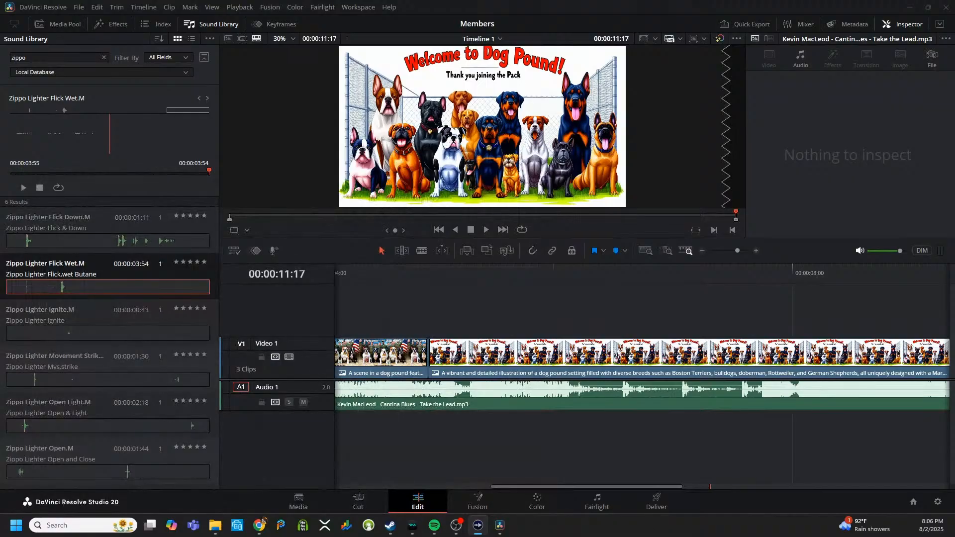
click(23, 191)
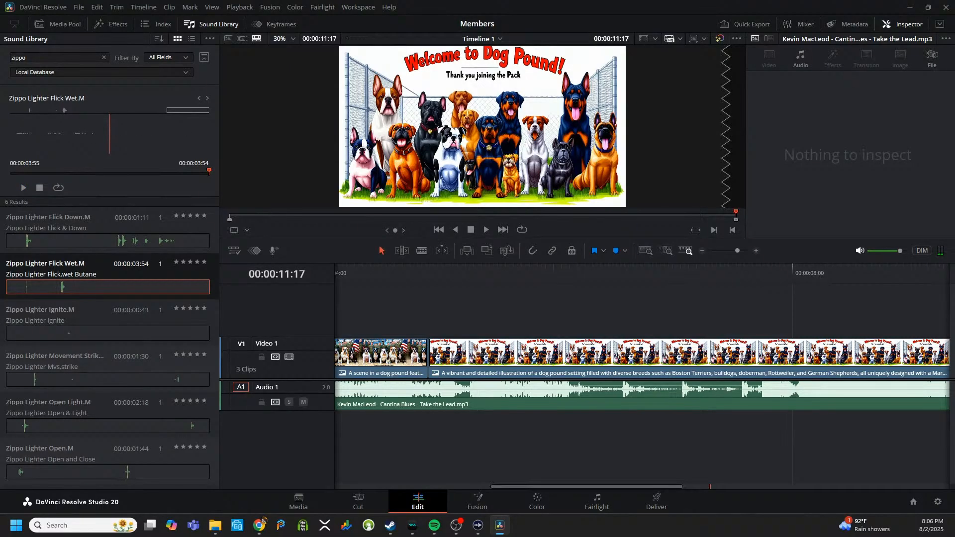
click(478, 525)
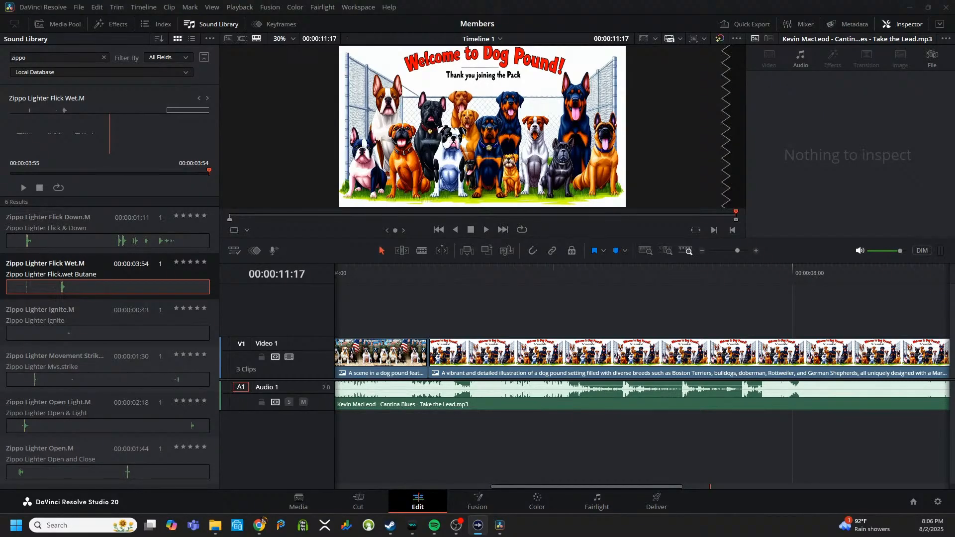
Try to move the Zippo Lighter Flick Wet.M preview to a different point in its waveform.
click(58, 287)
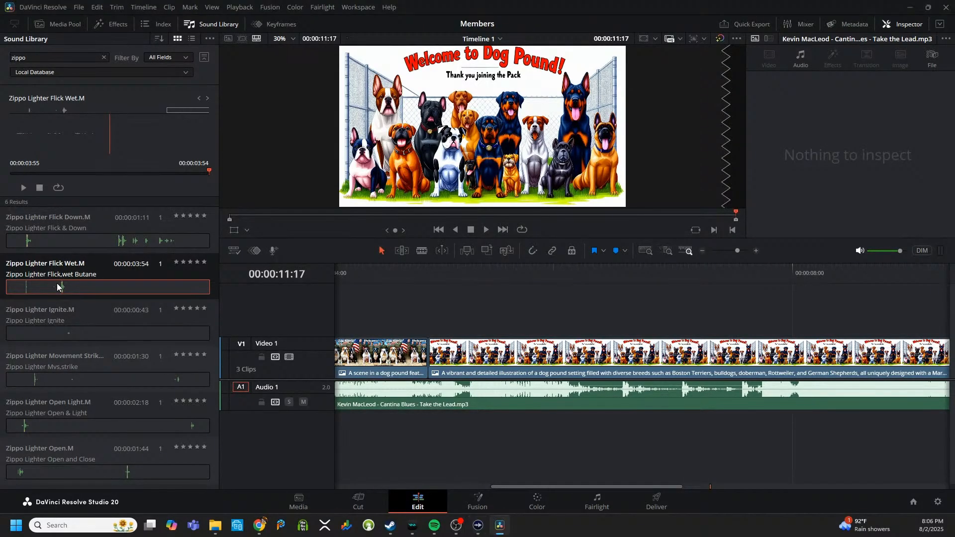
mouse_move(58, 287)
mouse_down()
mouse_move(85, 299)
mouse_move(58, 271)
mouse_up()
key(Left)
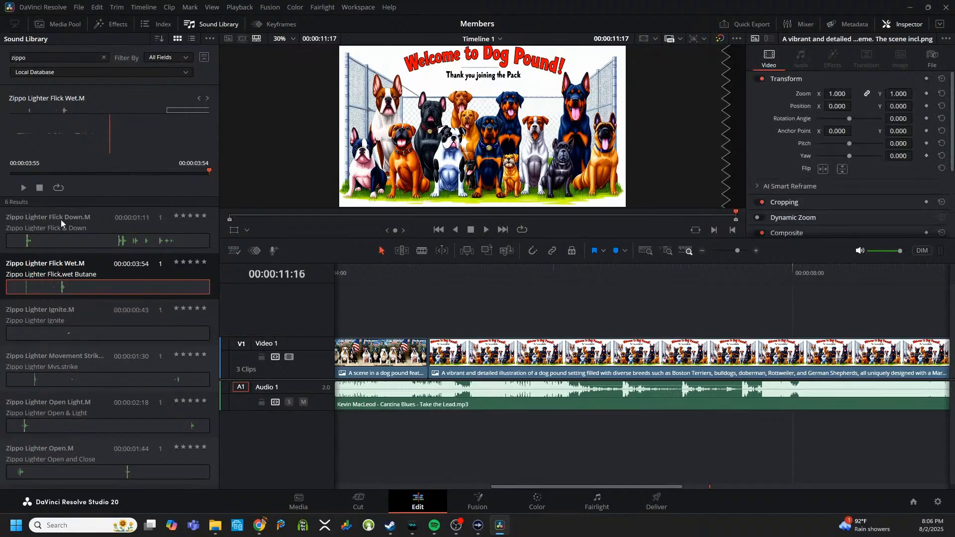
click(208, 98)
click(207, 98)
Preview the Zippo Lighter Open.M sound effect and add it to the timeline on a new audio track beneath the music.
click(73, 451)
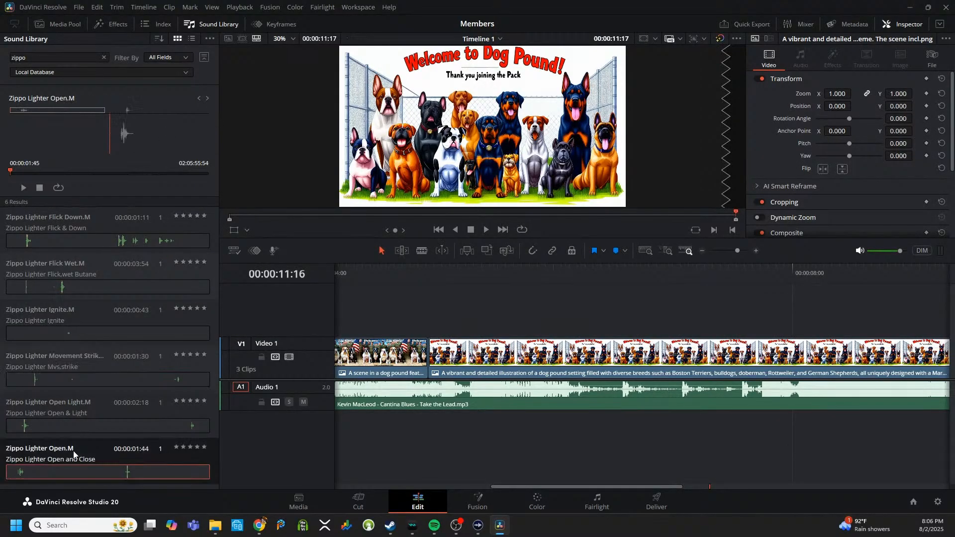
click(28, 187)
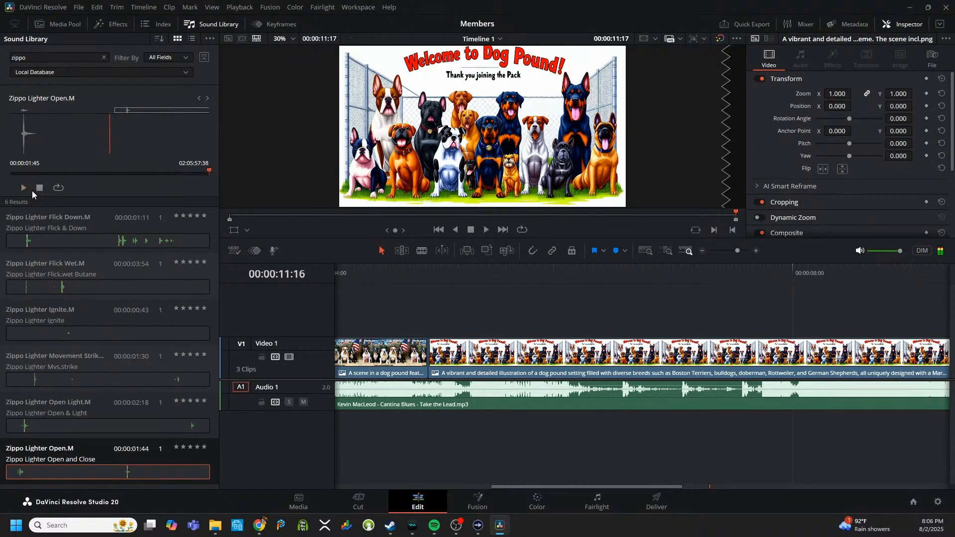
drag(79, 462, 387, 439)
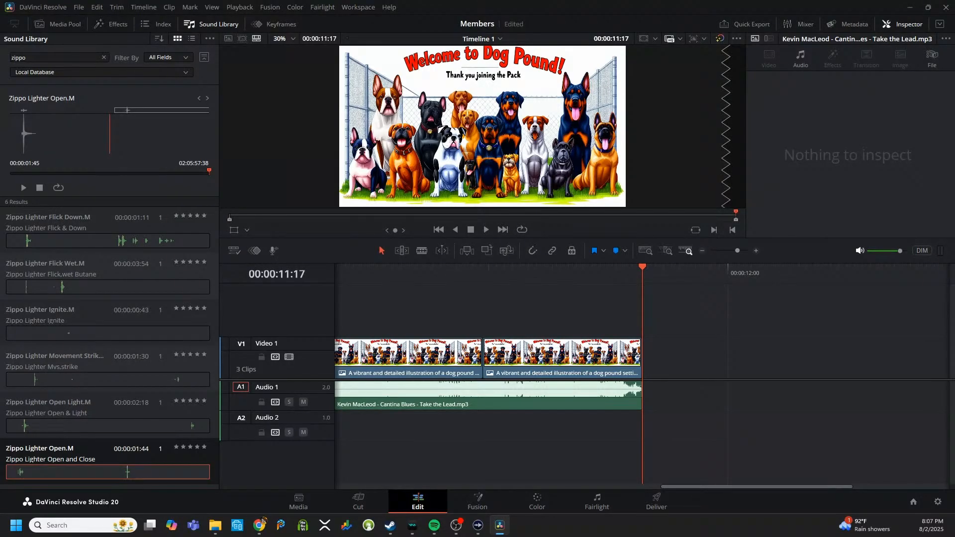
click(259, 526)
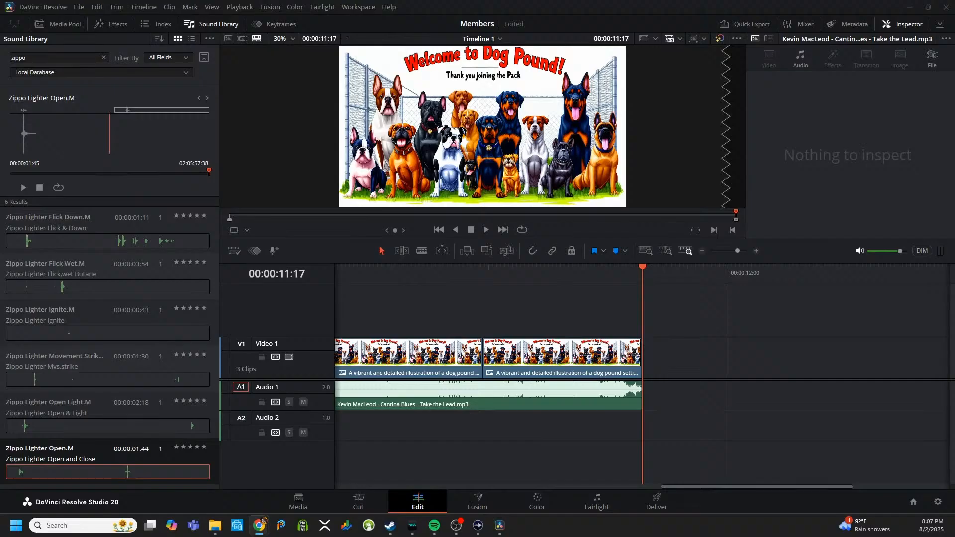